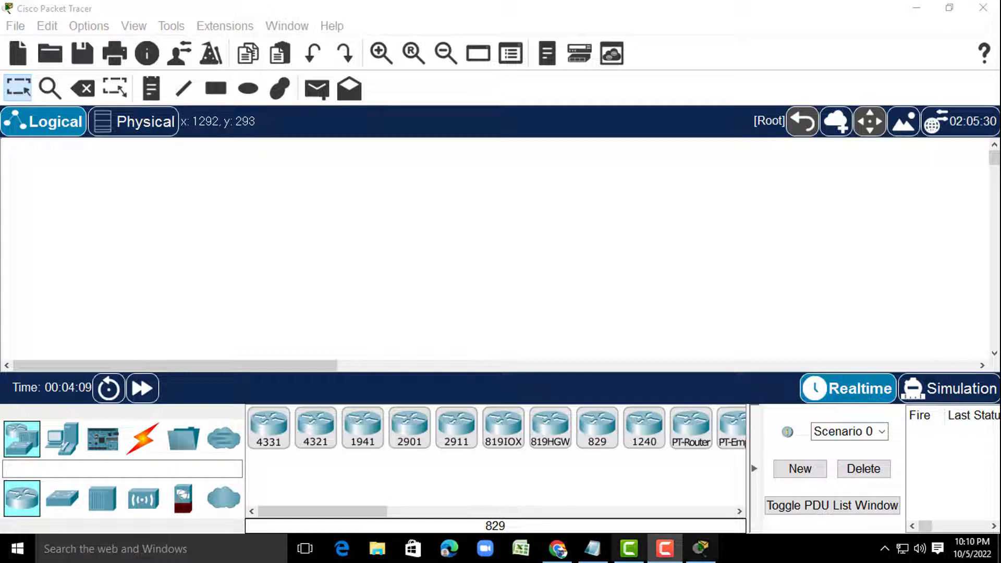
- Place two 2960 switches in the logical workspace, one on each side
click(62, 498)
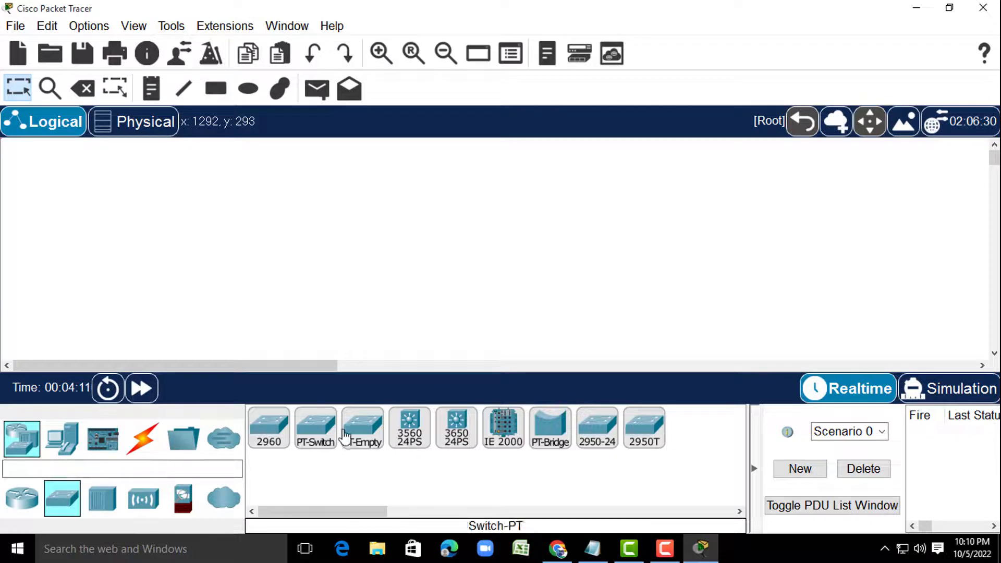
drag(269, 432, 223, 219)
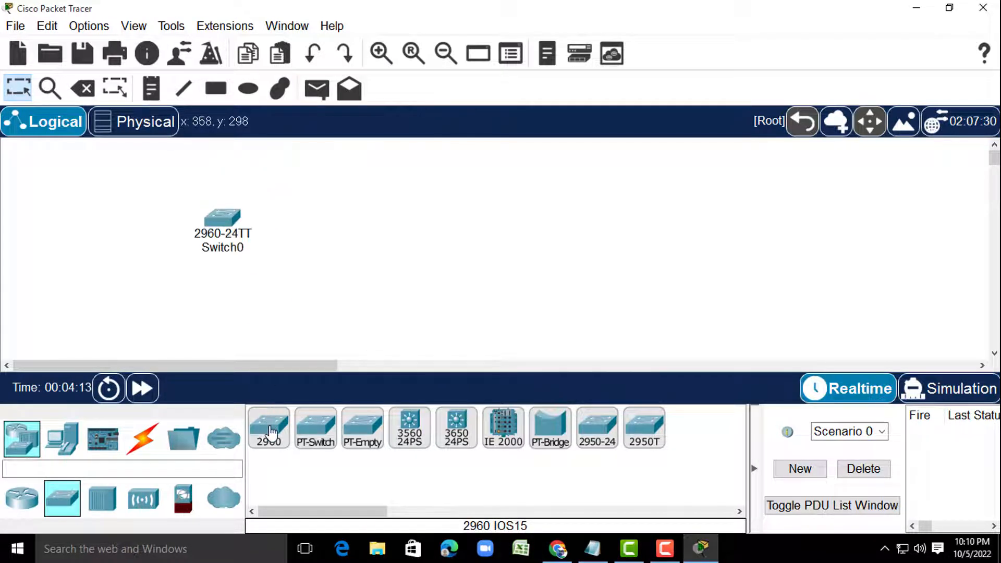
drag(270, 433, 529, 238)
- Place four PCs below Switch0 and four around Switch1, shifting PC6 lower and Switch1 up towards the middle of its PCs
click(62, 441)
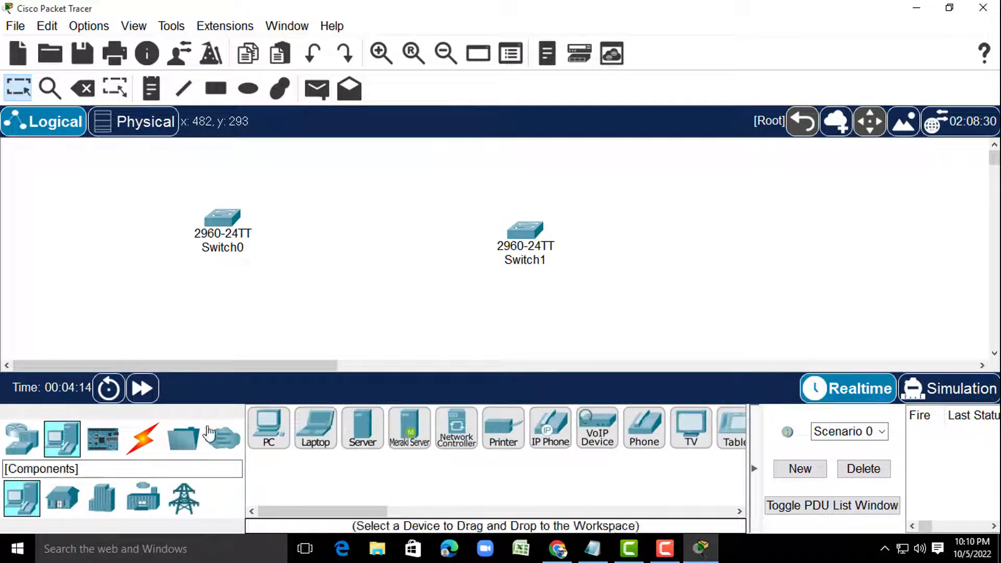
drag(264, 441, 167, 321)
drag(81, 313, 82, 313)
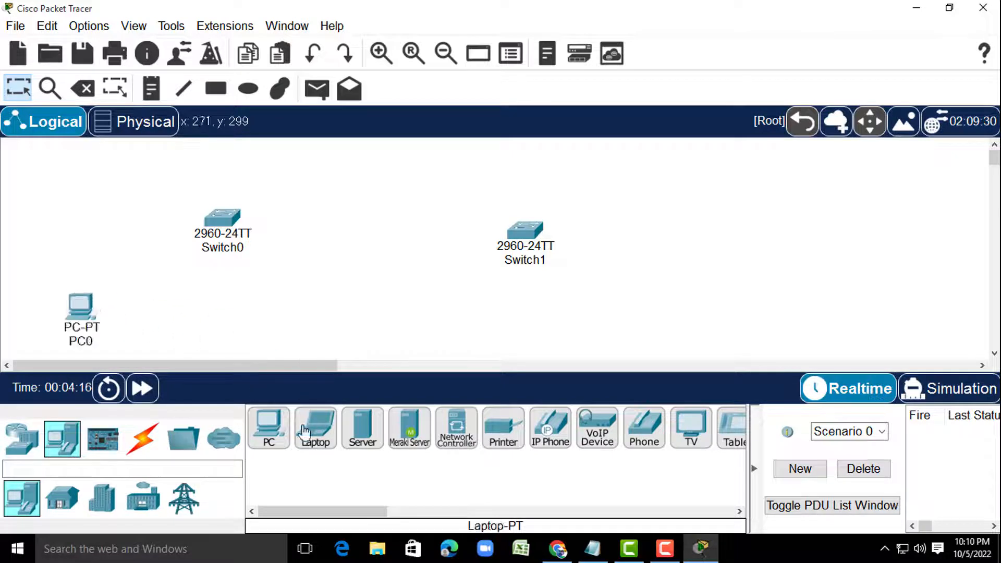
drag(268, 433, 323, 349)
drag(269, 436, 667, 257)
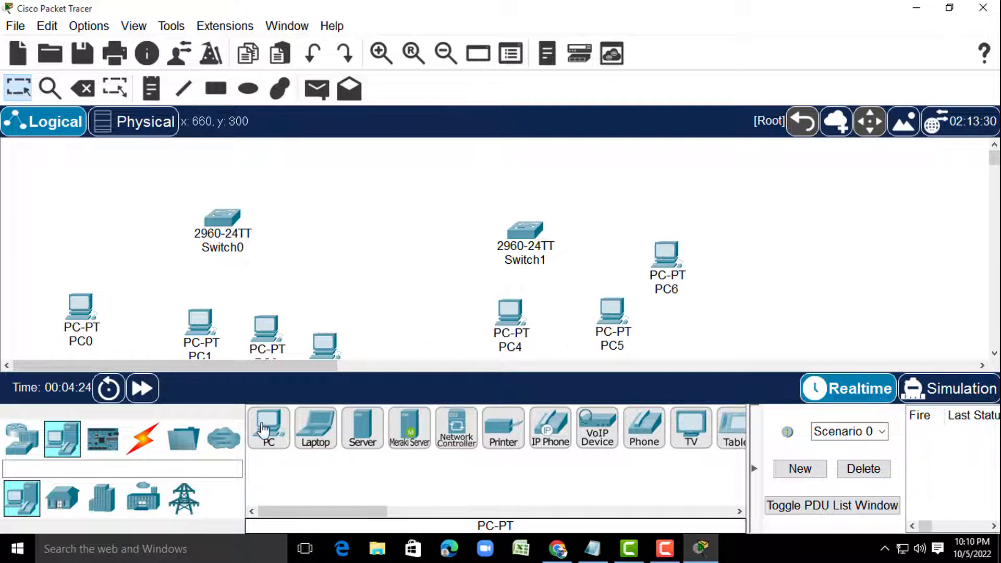
mouse_move(268, 433)
mouse_down()
mouse_move(756, 268)
mouse_move(749, 236)
mouse_up()
drag(666, 253, 680, 286)
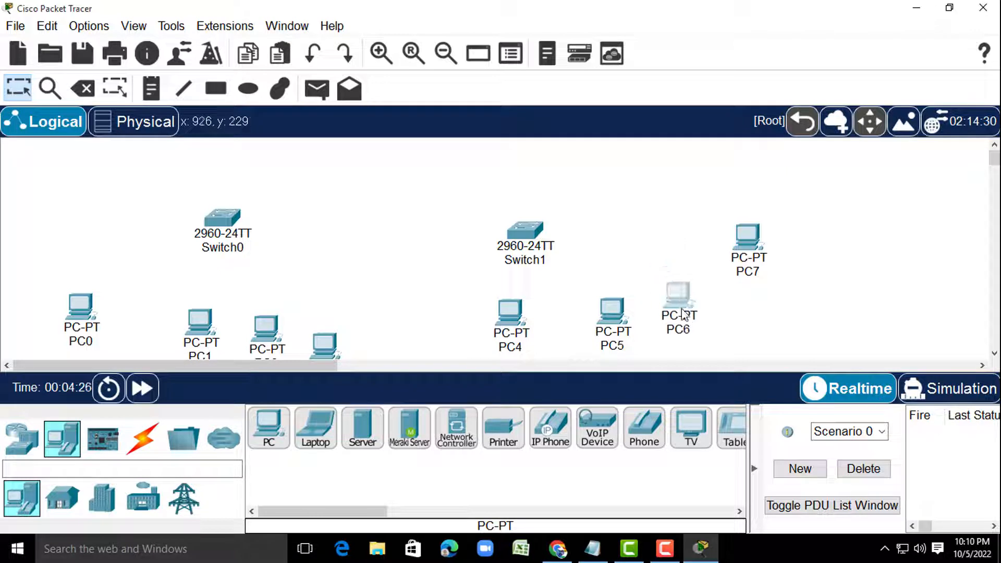
drag(520, 238, 565, 215)
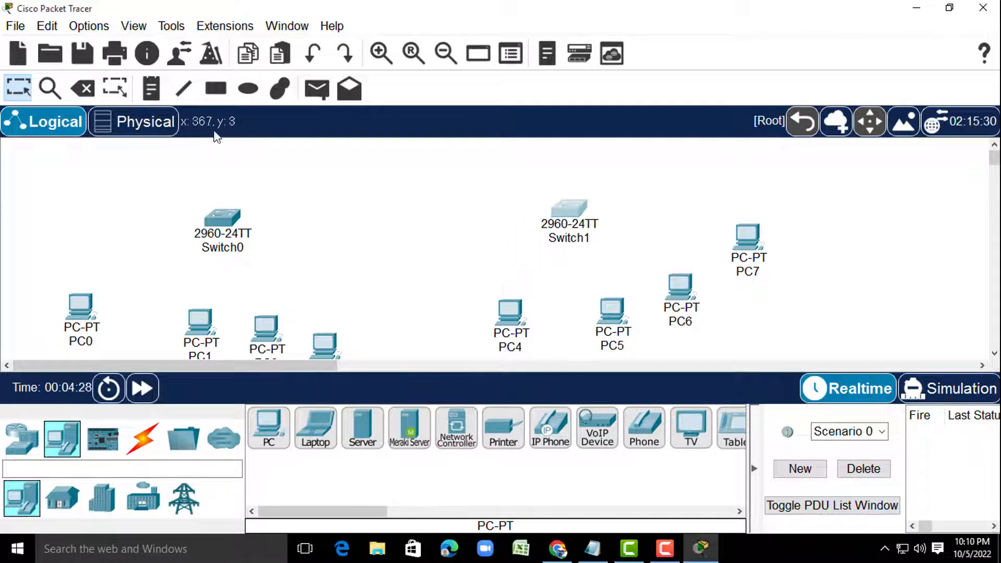
- Add a note above Switch0 with the entry 192.168.1.0/24 VLAN 10 IT
click(153, 98)
click(85, 166)
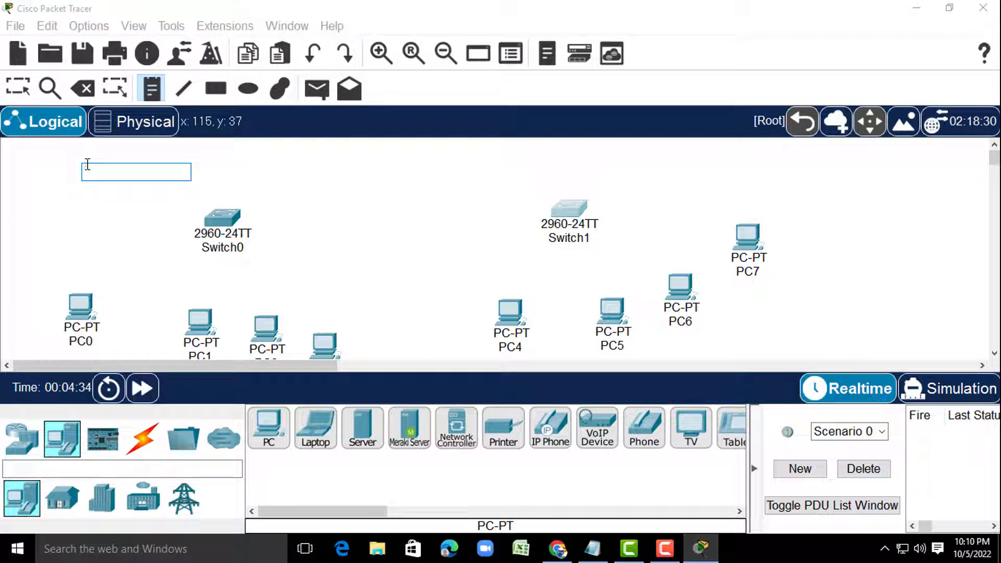
text(19)
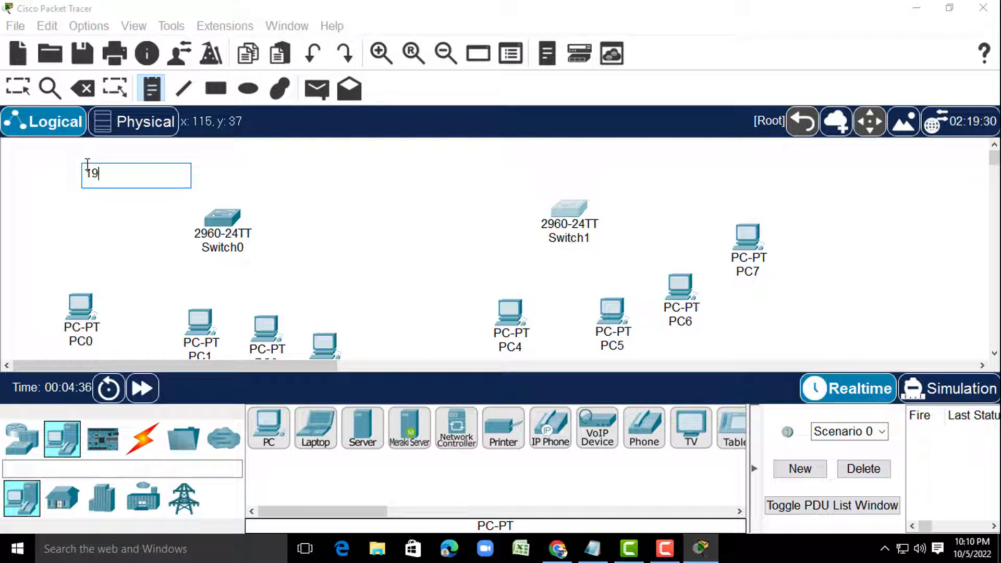
text(2.168.1.0/)
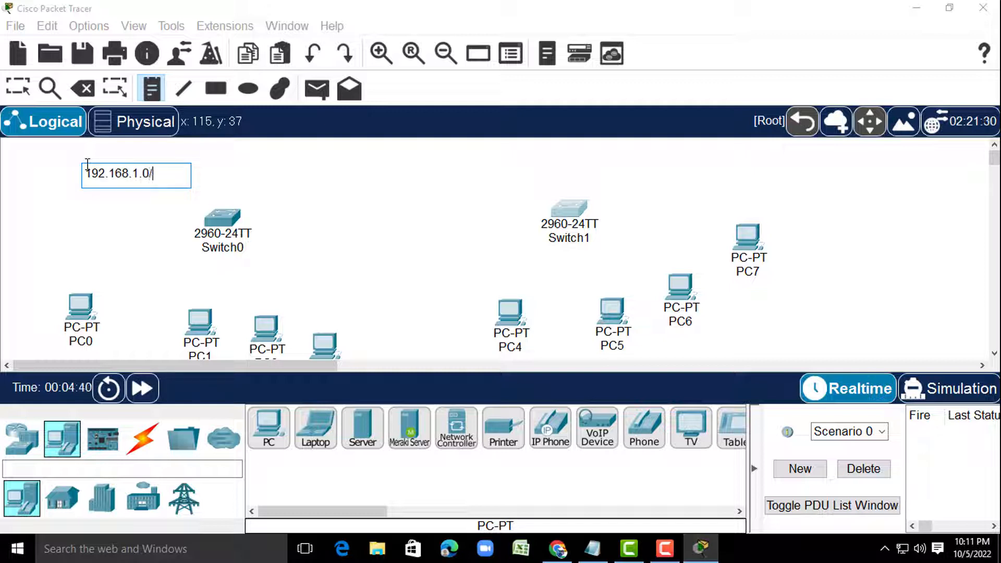
text(2)
text(4 VLA)
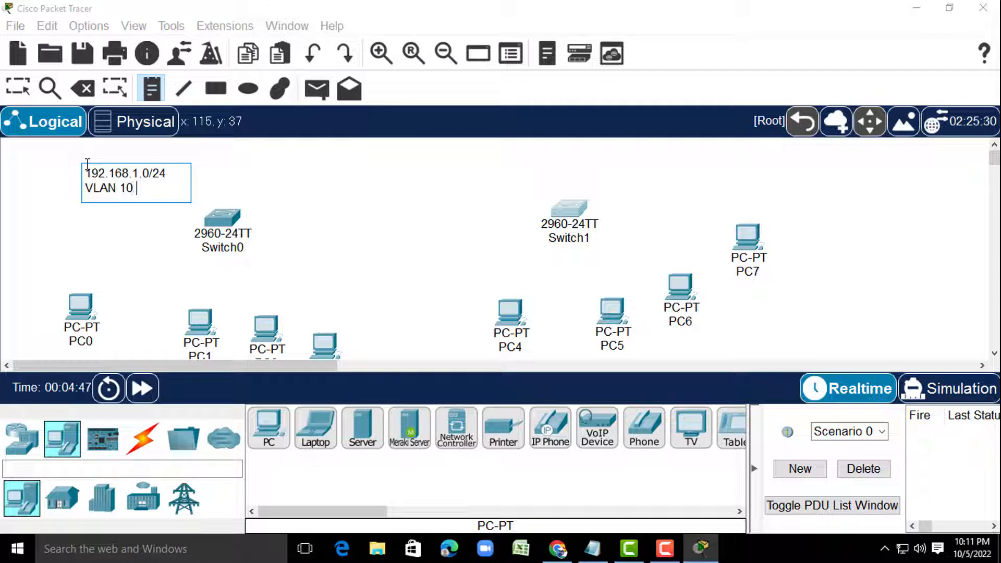
text(N 10 IT)
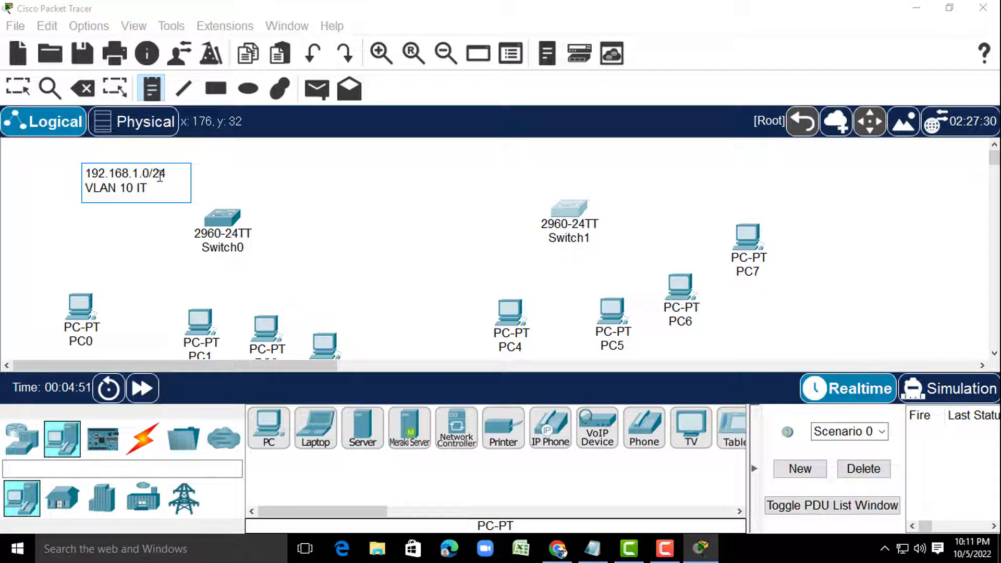
- Add the entry 192.168.2.0/24 VLAN 20 HR below a blank line in the note, and move the note away from Switch0
key(Return)
key(Return)
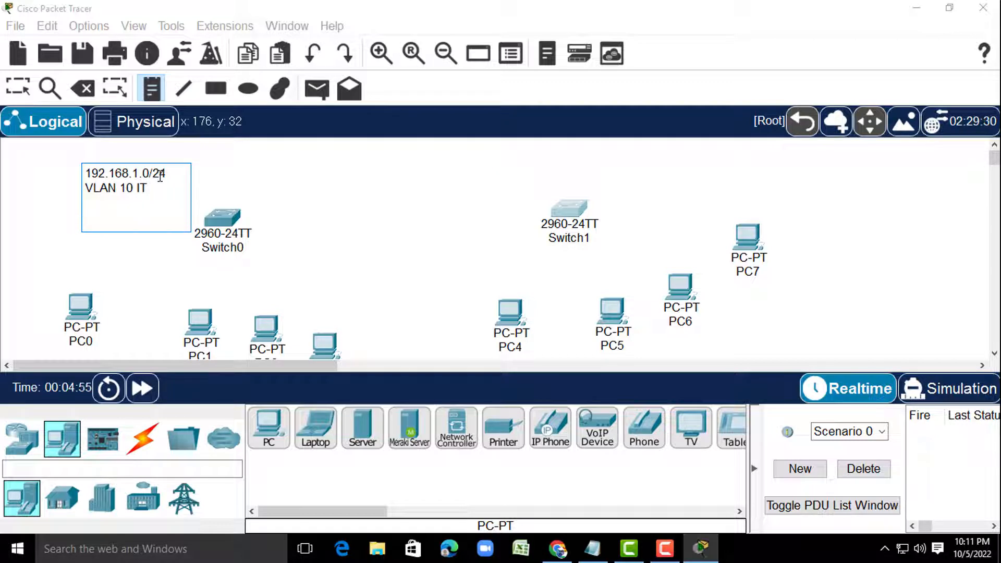
text(192.168.2.)
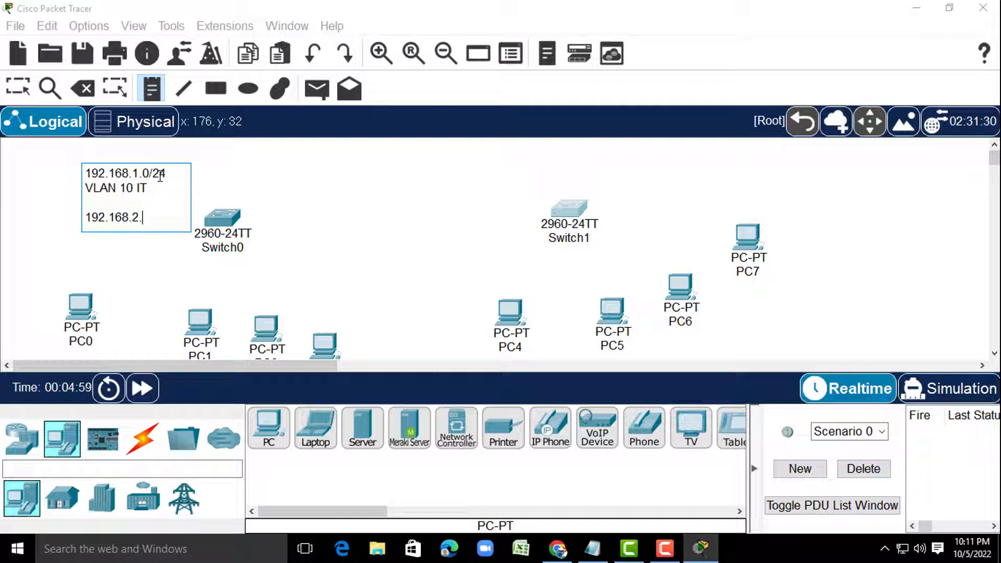
text(0/24)
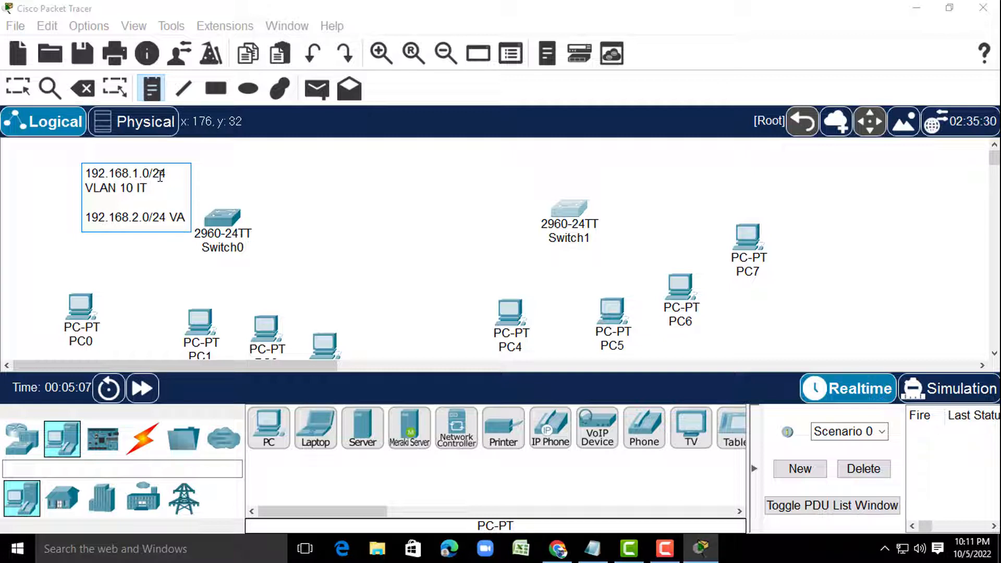
text(VLAN)
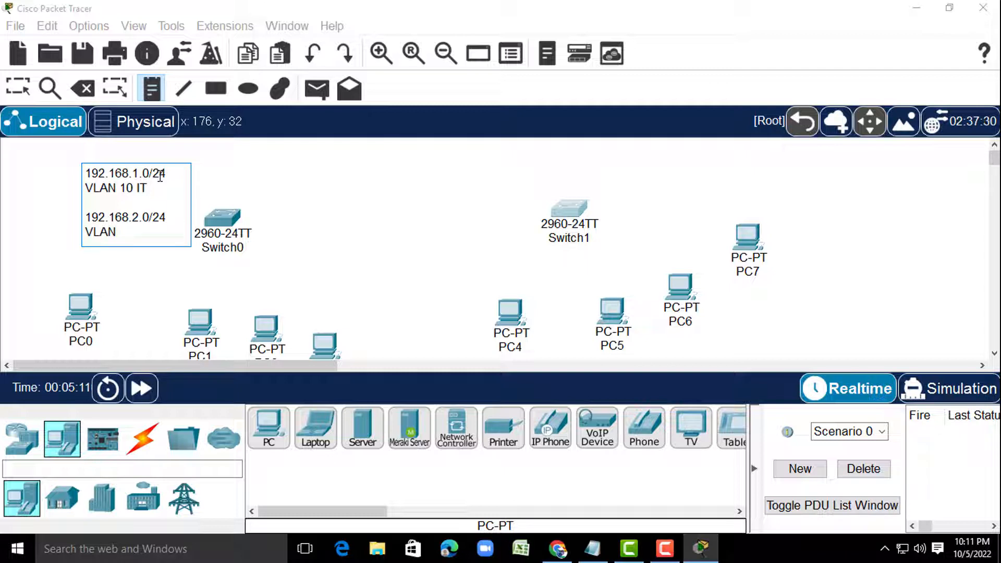
text( 20 H)
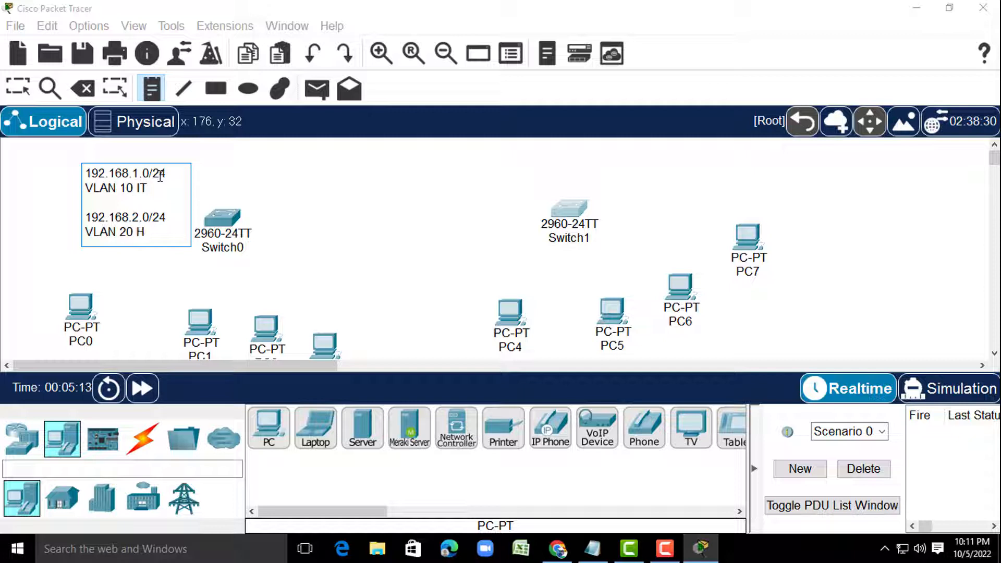
text(R)
click(319, 166)
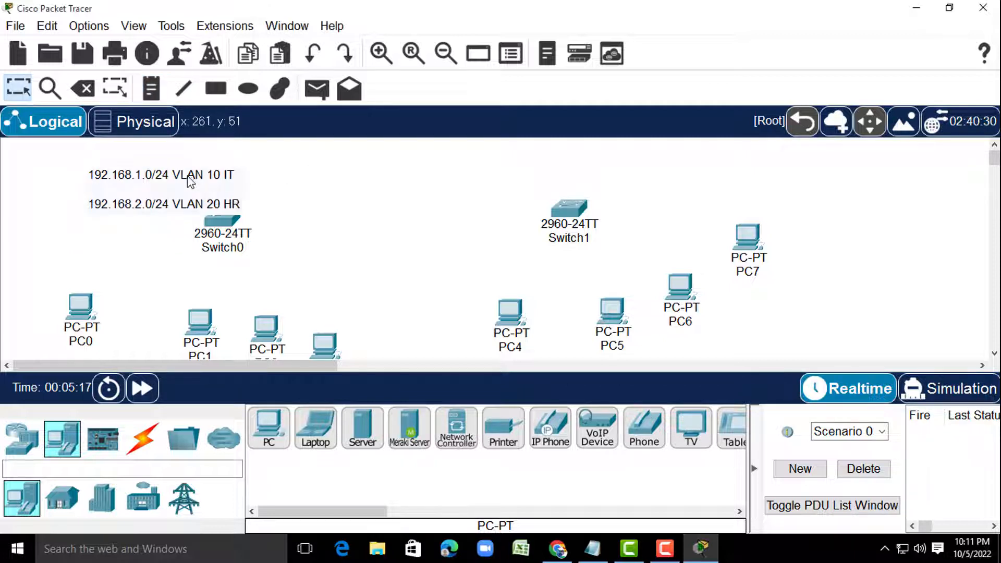
drag(177, 173, 130, 169)
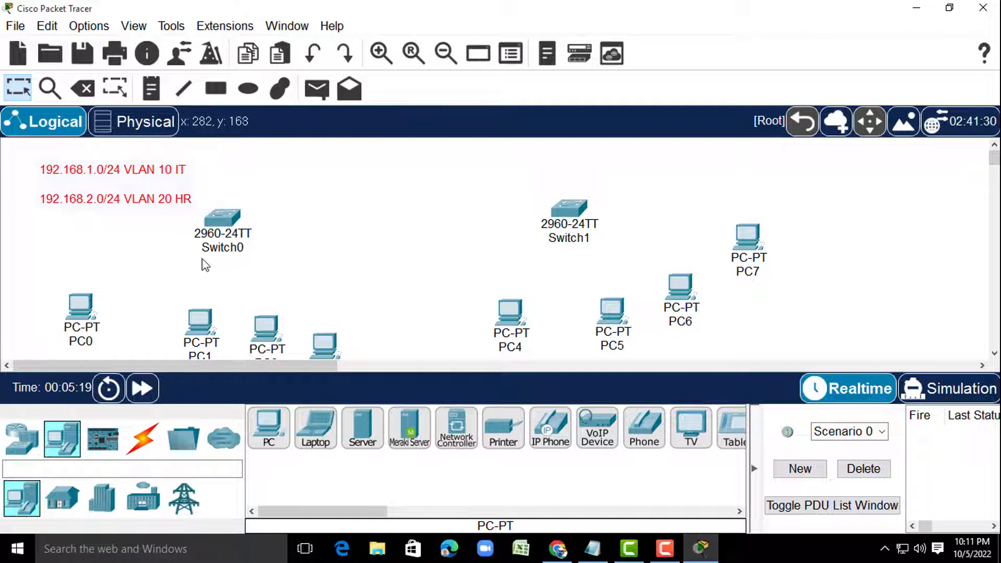
- Shift PC1 towards PC0, and connect Switch0 FastEthernet0/1 to PC0 FastEthernet0 with a copper straight-through cable
drag(200, 320, 171, 312)
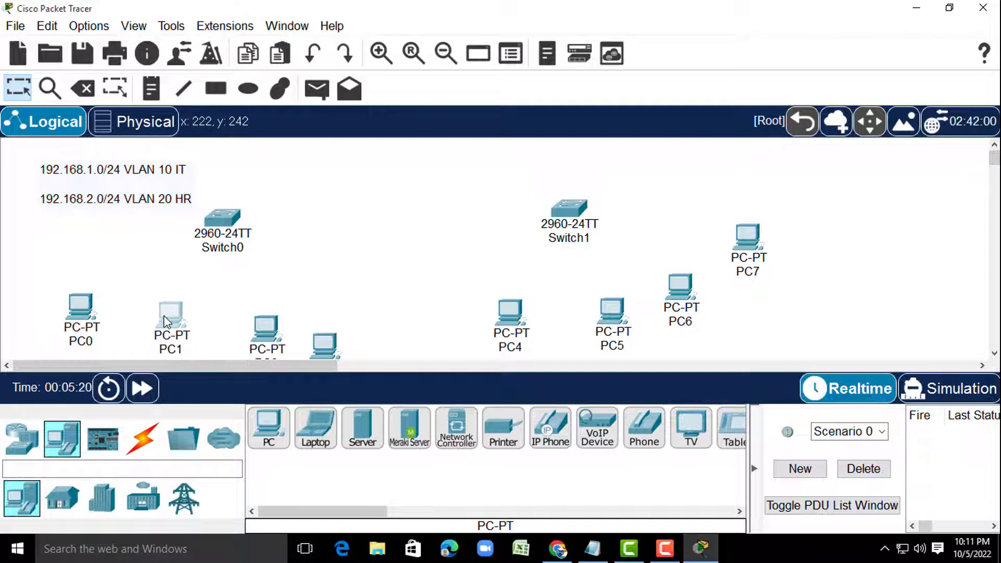
click(142, 438)
click(363, 428)
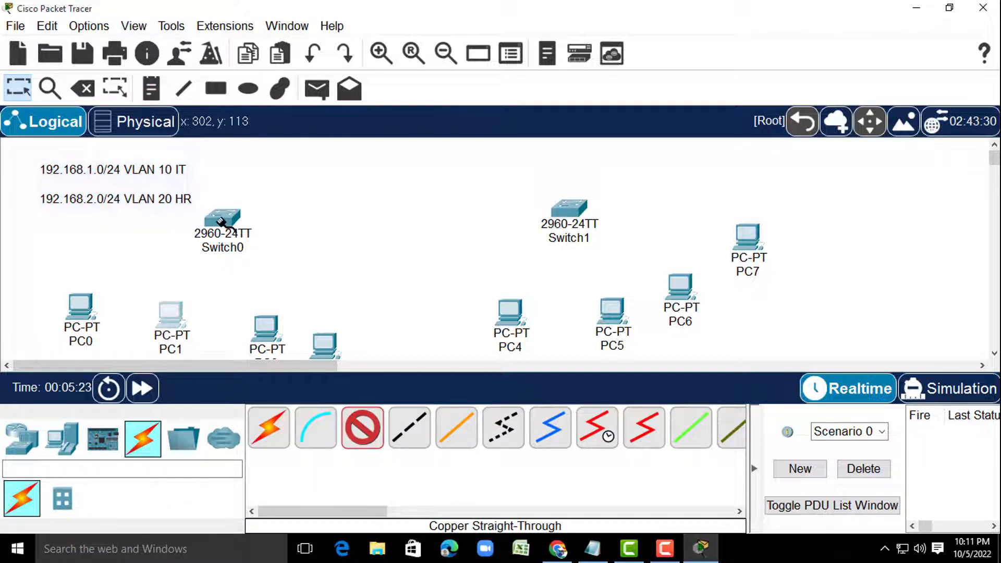
click(228, 228)
click(277, 31)
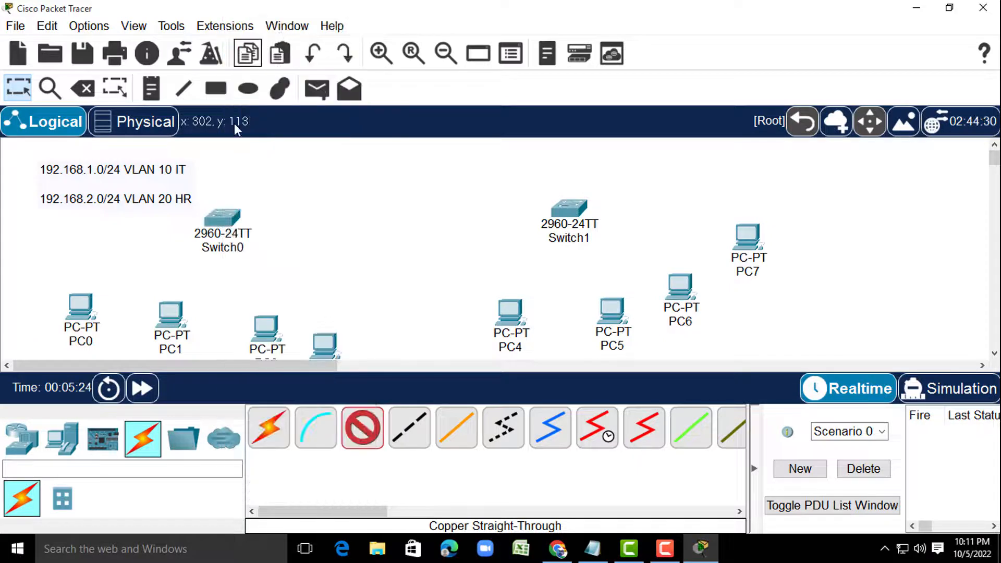
click(81, 308)
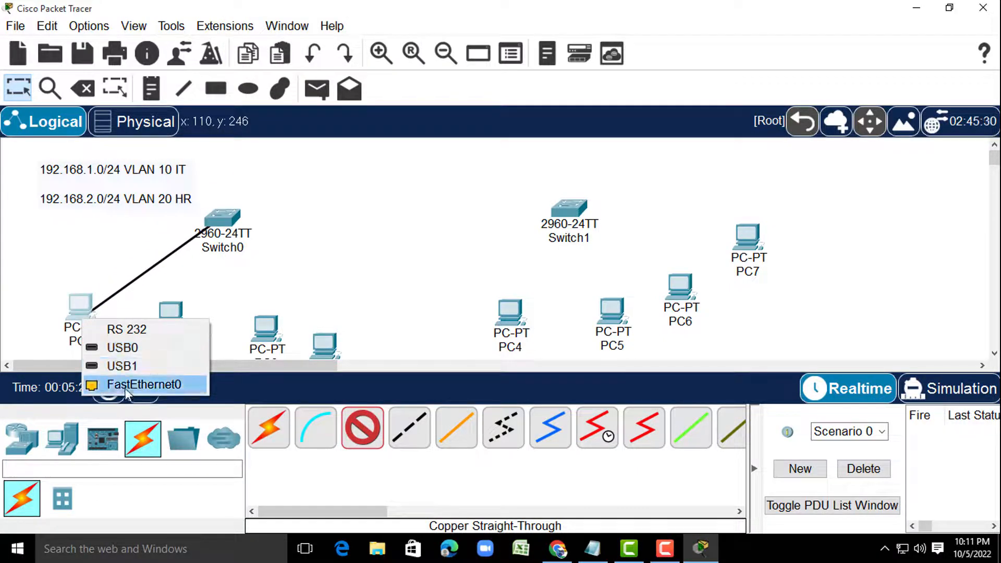
click(124, 388)
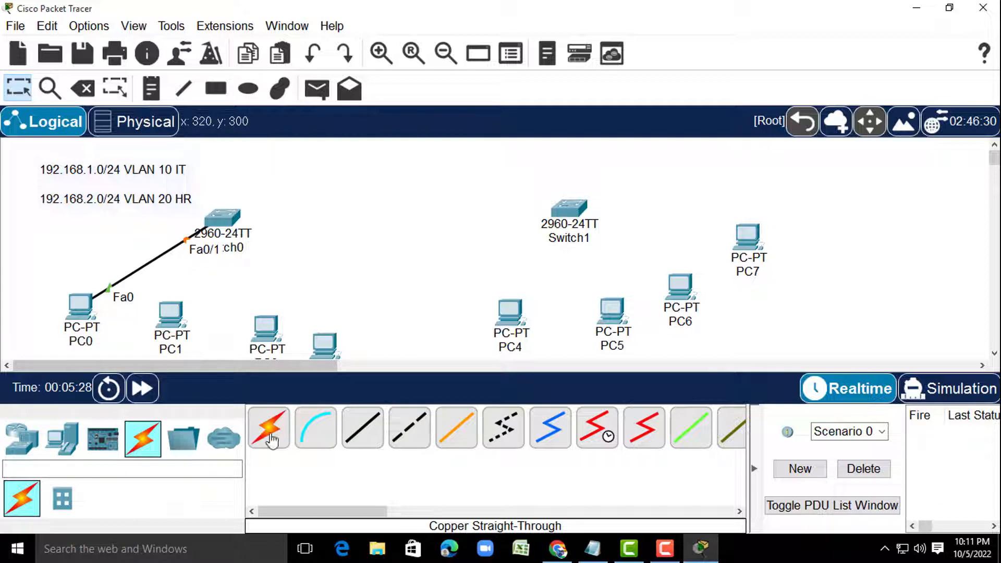
- Connect Switch0 FastEthernet0/2 to PC1 FastEthernet0 with a copper straight-through cable
click(362, 427)
click(230, 223)
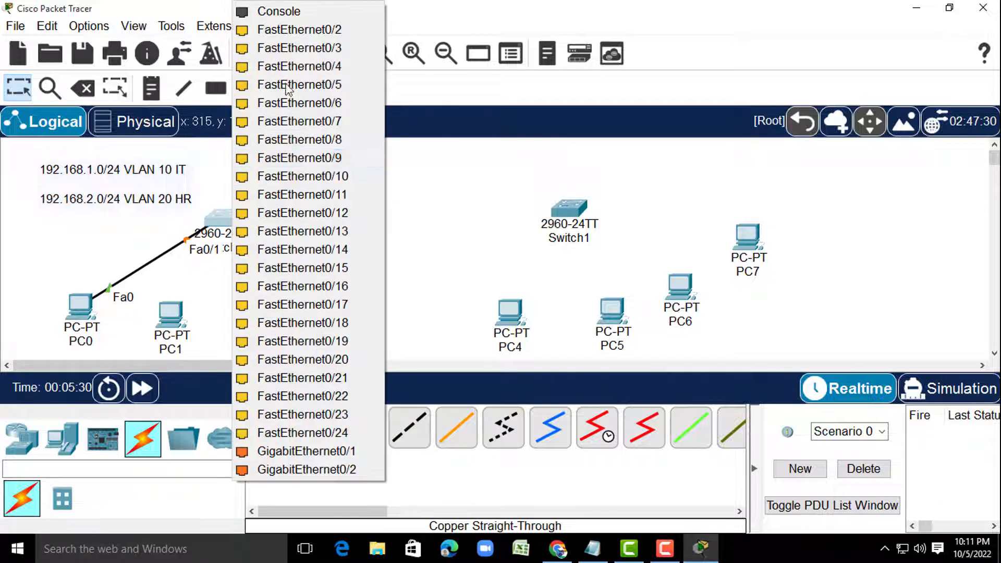
click(292, 27)
click(177, 319)
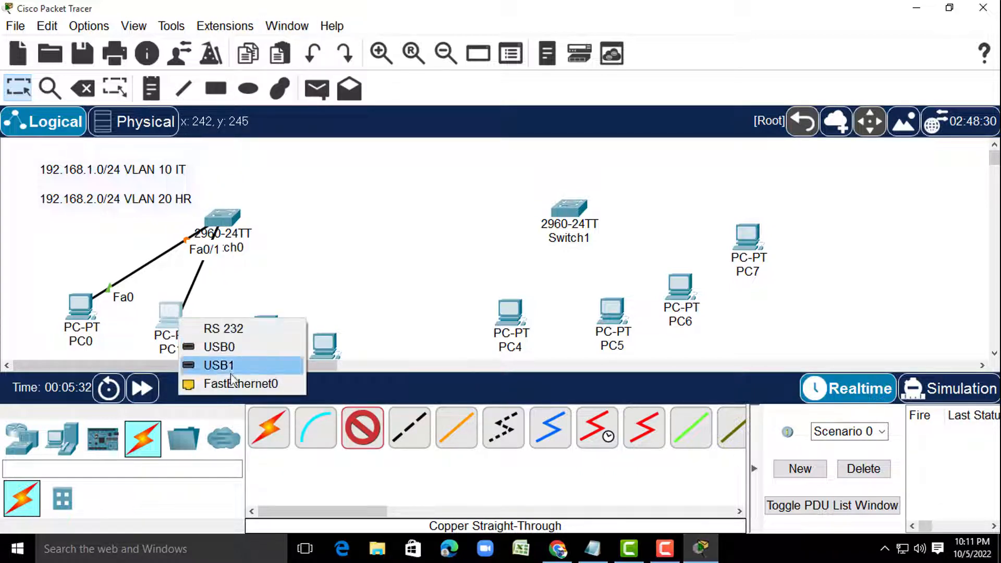
click(224, 384)
- Connect Switch0 FastEthernet0/3 to FastEthernet0 of the third PC below it with a copper straight-through cable
click(363, 427)
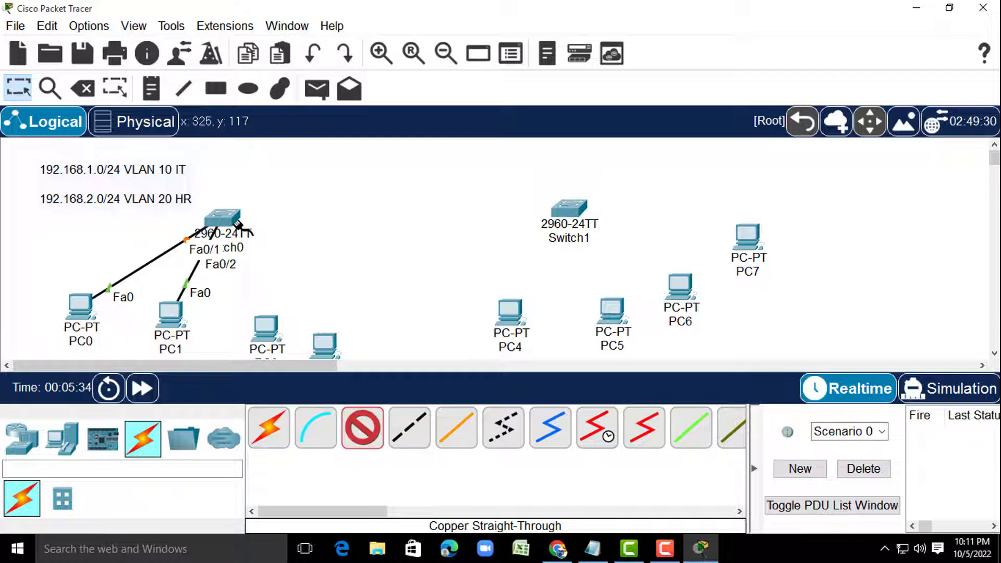
click(239, 228)
click(296, 31)
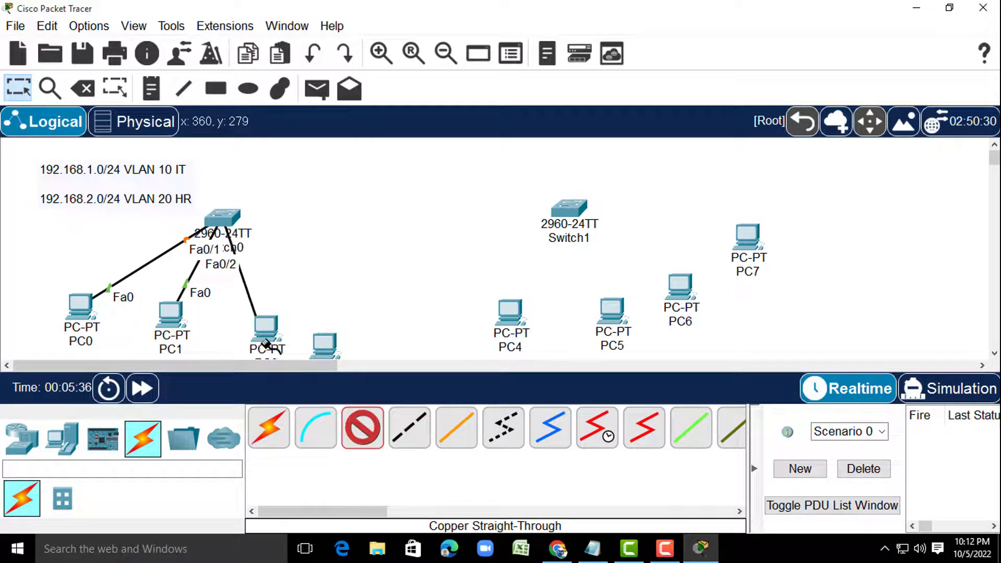
click(267, 330)
click(314, 403)
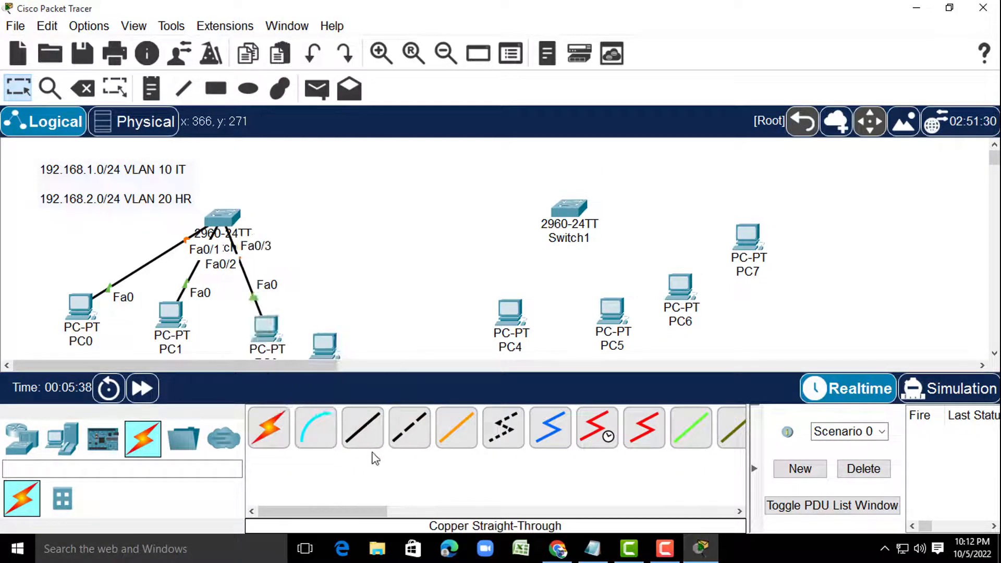
- Connect Switch0 FastEthernet0/4 to FastEthernet0 of the fourth PC below it with a copper straight-through cable
click(362, 427)
click(230, 219)
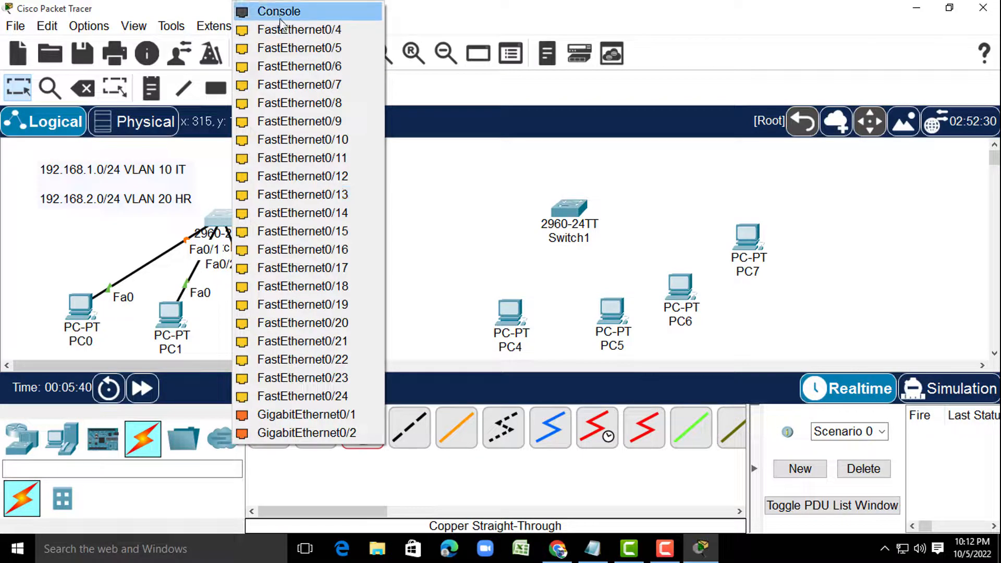
click(292, 30)
click(328, 345)
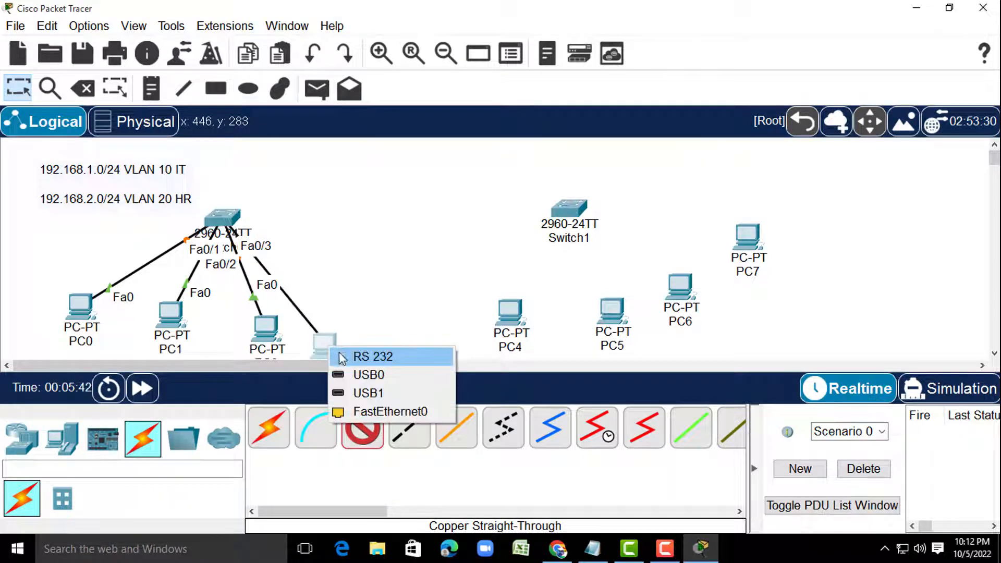
click(365, 412)
- Connect Switch1 FastEthernet0/1 to PC4 FastEthernet0 with a copper straight-through cable
click(361, 433)
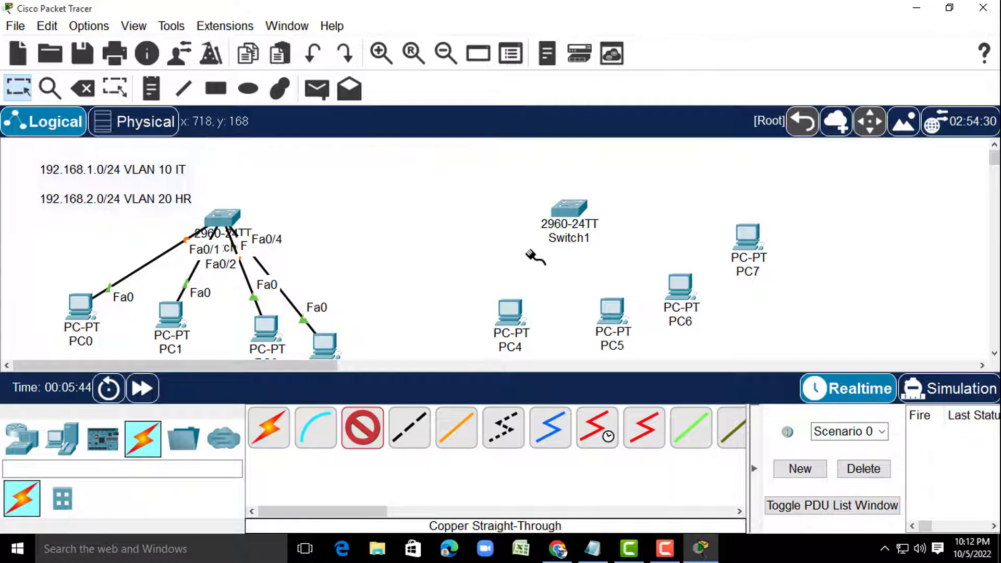
click(568, 210)
click(617, 33)
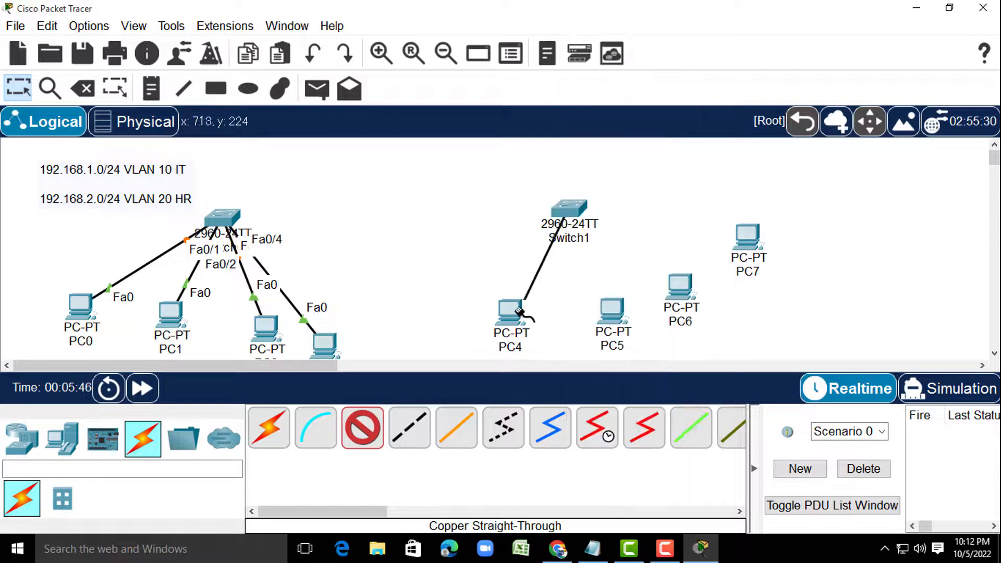
click(506, 317)
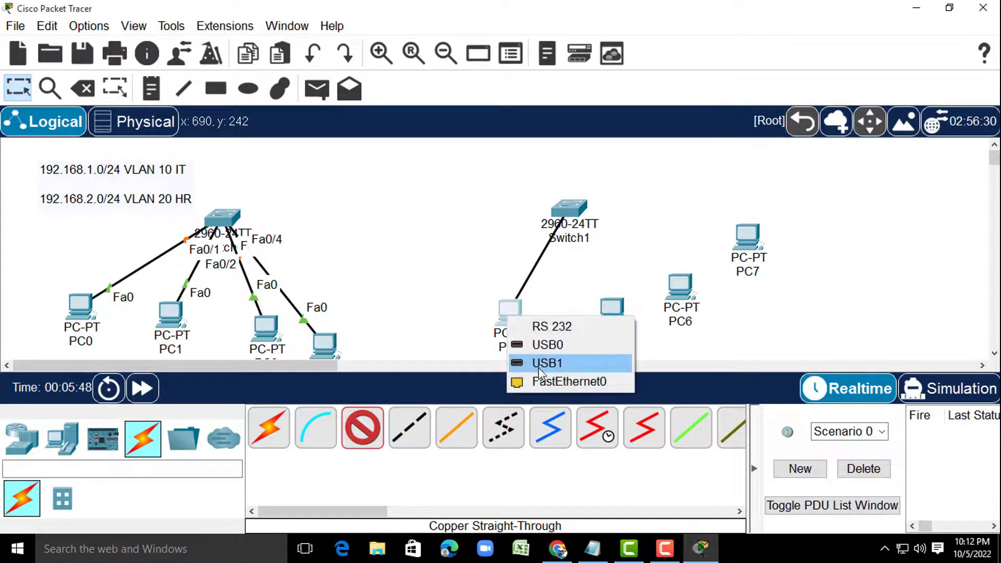
click(537, 381)
- Connect Switch1 FastEthernet0/2 to PC5 FastEthernet0 with a copper straight-through cable
click(361, 433)
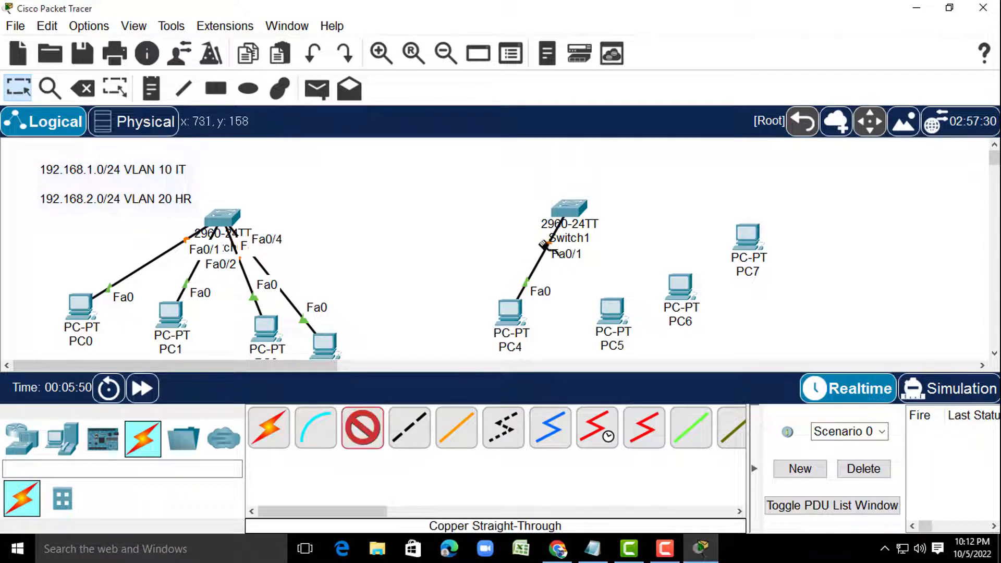
click(569, 209)
click(636, 32)
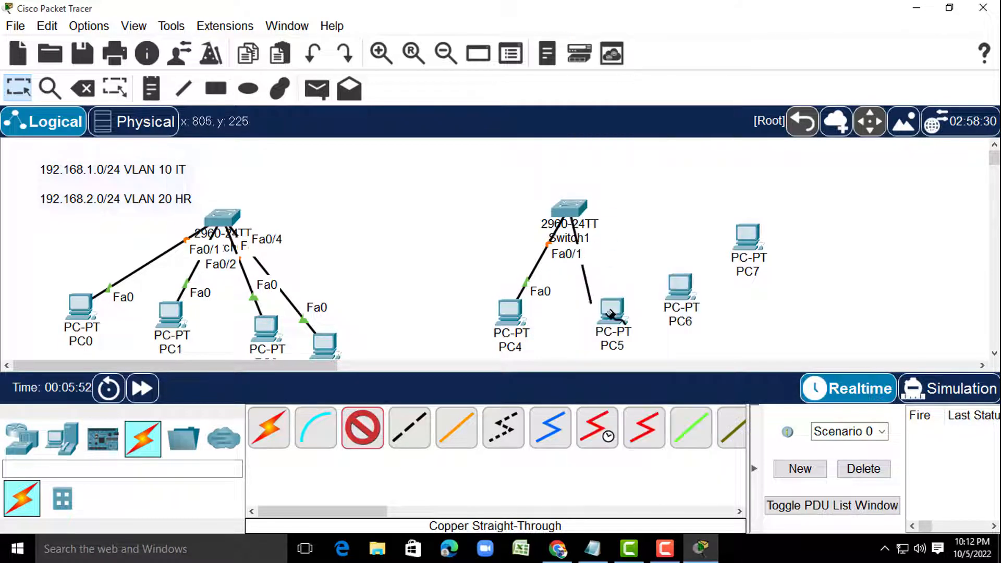
click(611, 311)
click(670, 386)
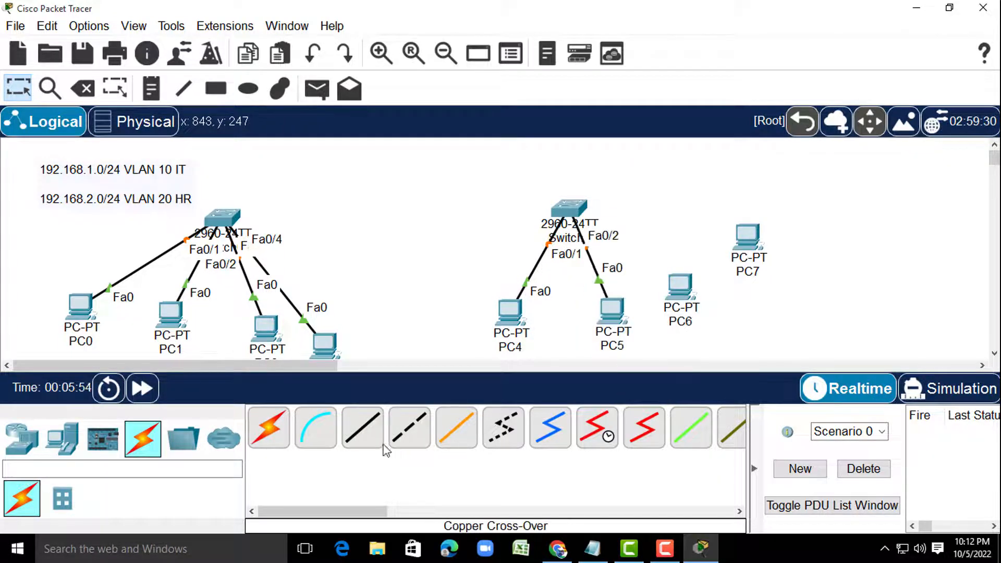
- Connect Switch1 FastEthernet0/3 to PC6 FastEthernet0 with a copper straight-through cable
click(365, 433)
click(579, 207)
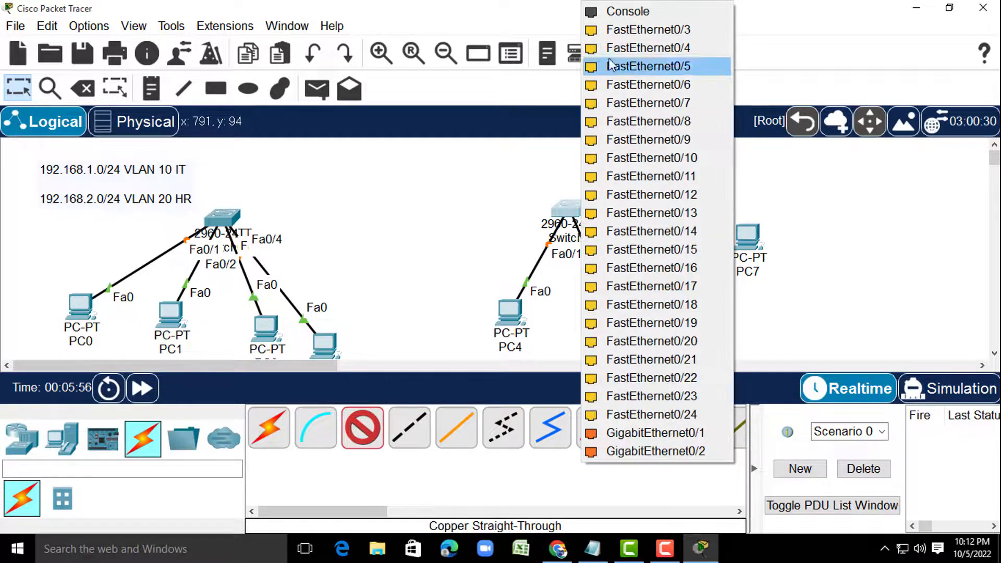
click(631, 33)
click(680, 304)
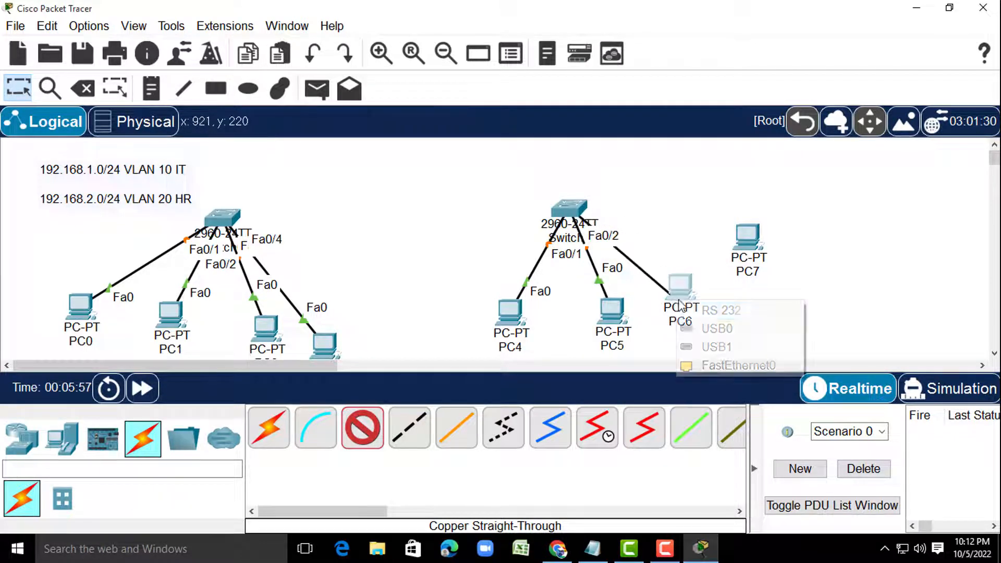
click(703, 364)
- Connect Switch1 FastEthernet0/4 to PC7 FastEthernet0 with a copper straight-through cable
click(365, 433)
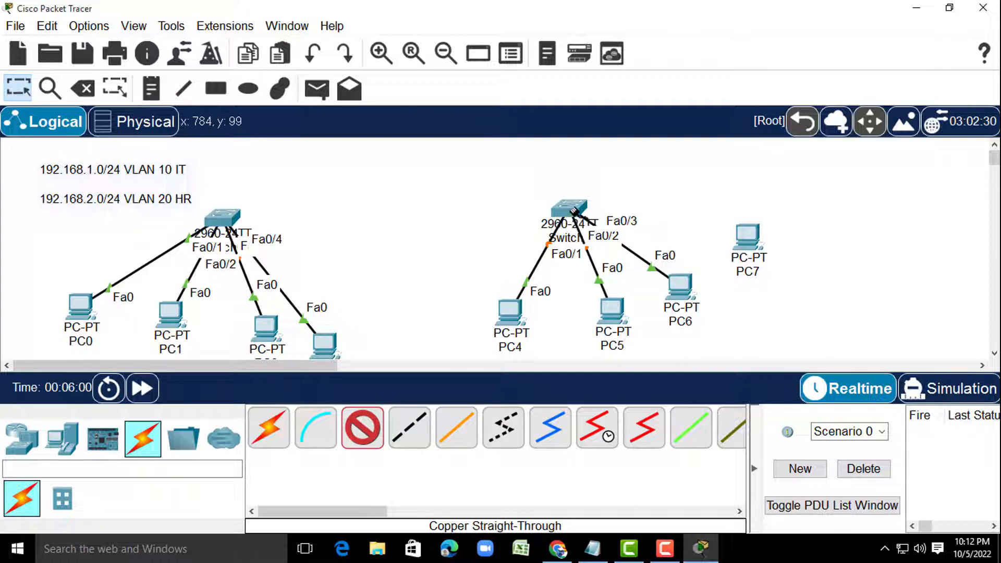
click(569, 211)
click(647, 27)
click(744, 240)
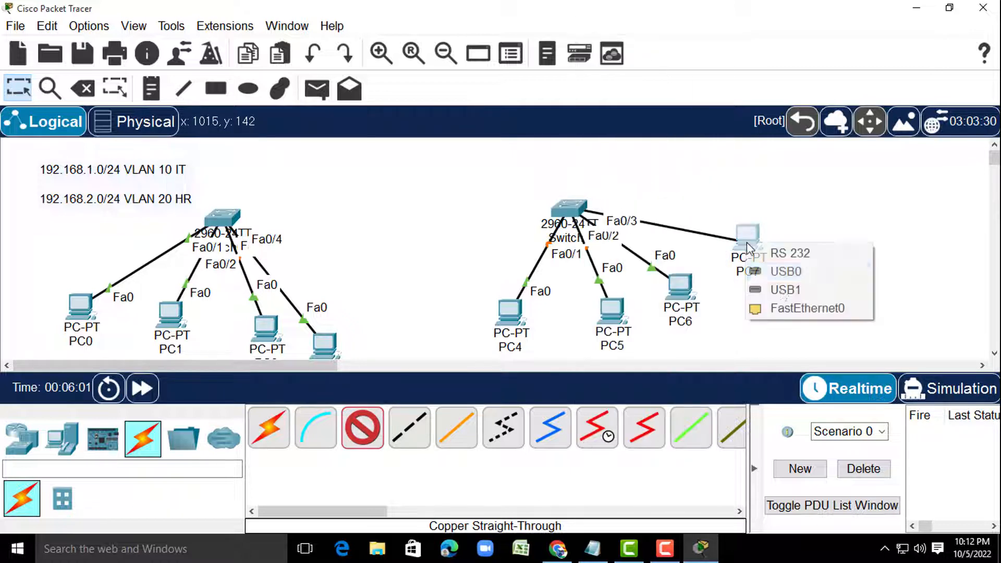
click(805, 296)
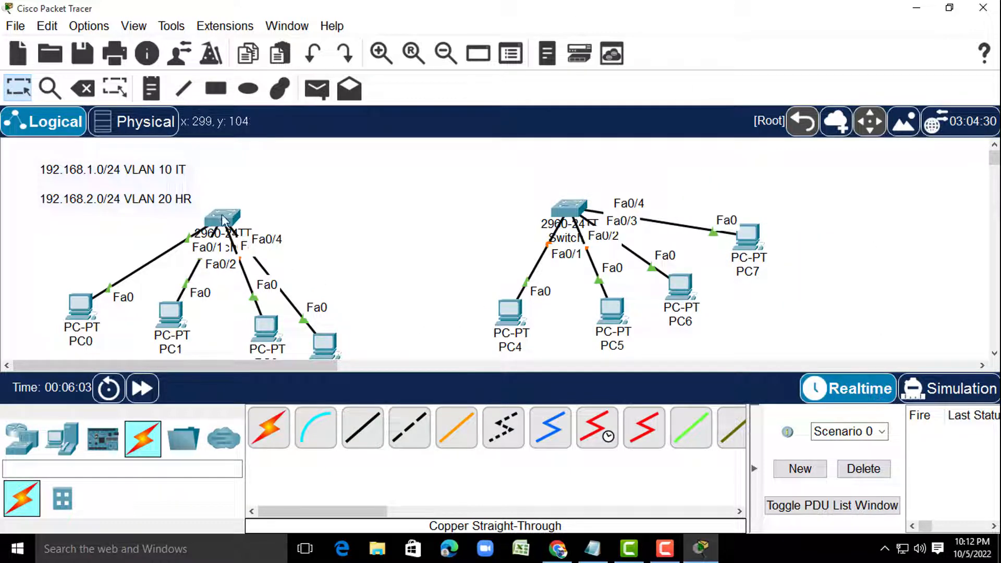
- Raise Switch0 slightly and spread its four PCs farther apart, forming one pair on each side below it
drag(220, 220, 230, 202)
drag(326, 348, 391, 323)
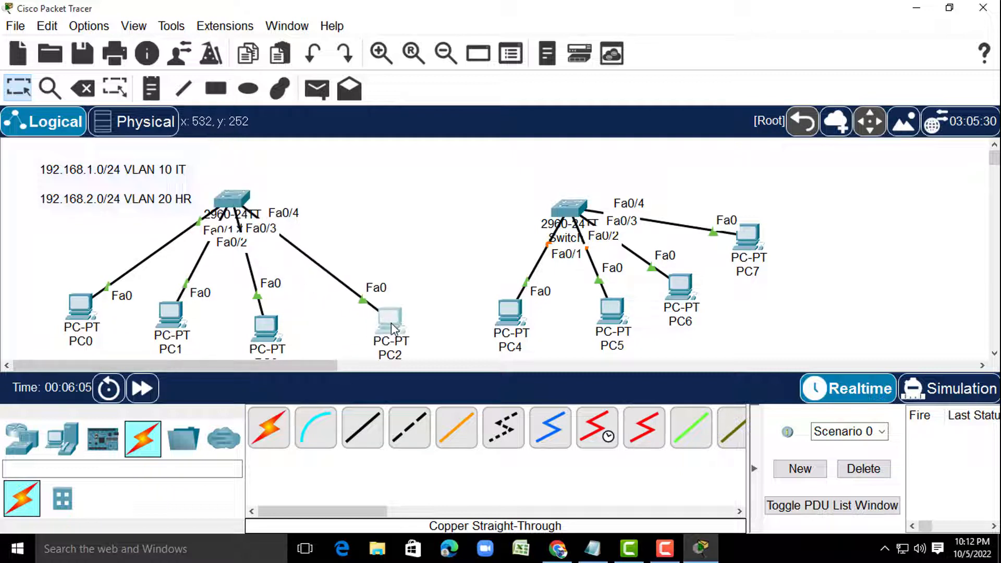
drag(267, 329, 301, 334)
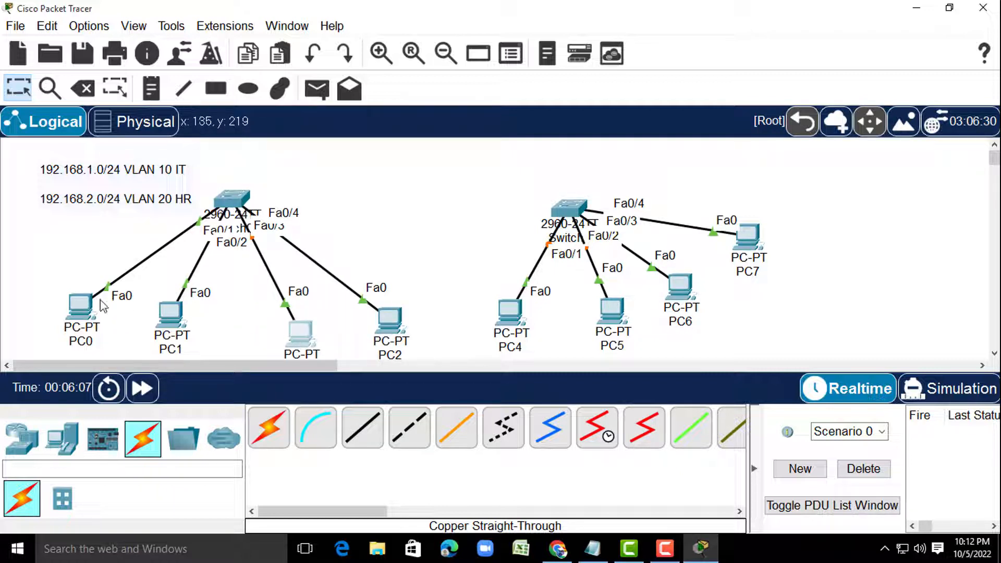
drag(83, 308, 27, 292)
drag(170, 322, 151, 332)
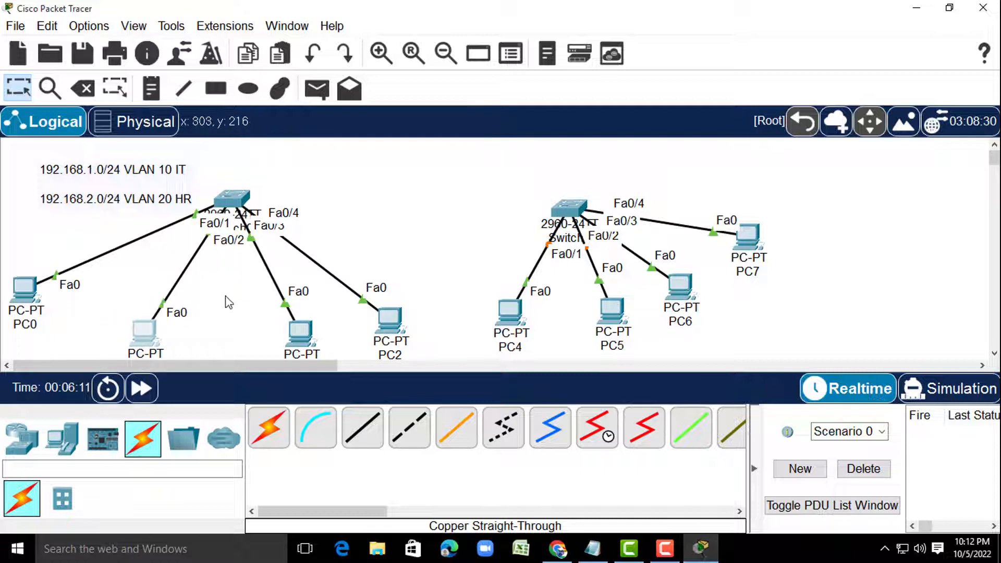
- Place an IT note between PC0 and PC1 and an HR note beside PC2 in the Switch0 group
click(151, 88)
click(107, 291)
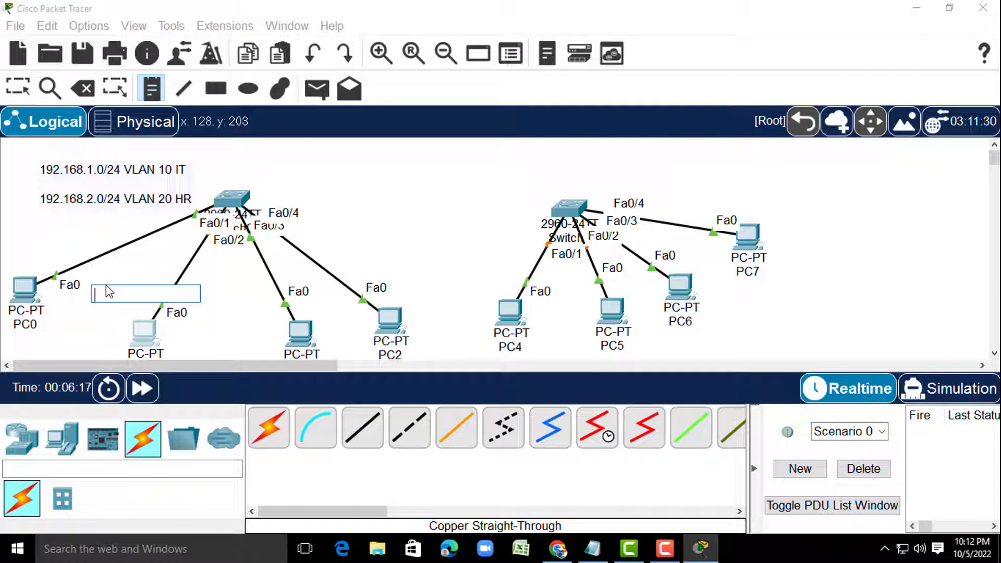
text(IT)
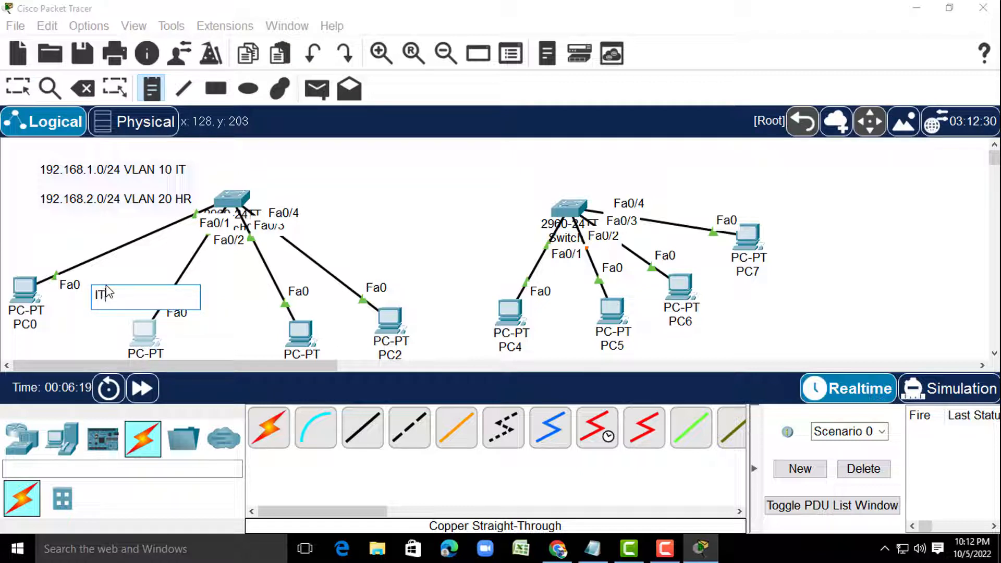
click(340, 311)
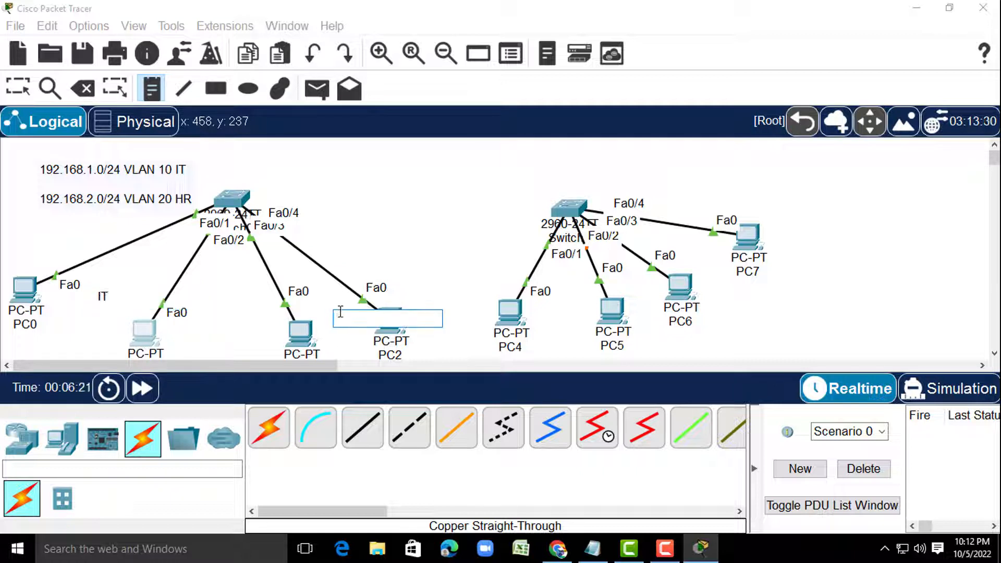
text(HT)
key(BackSpace)
text(R)
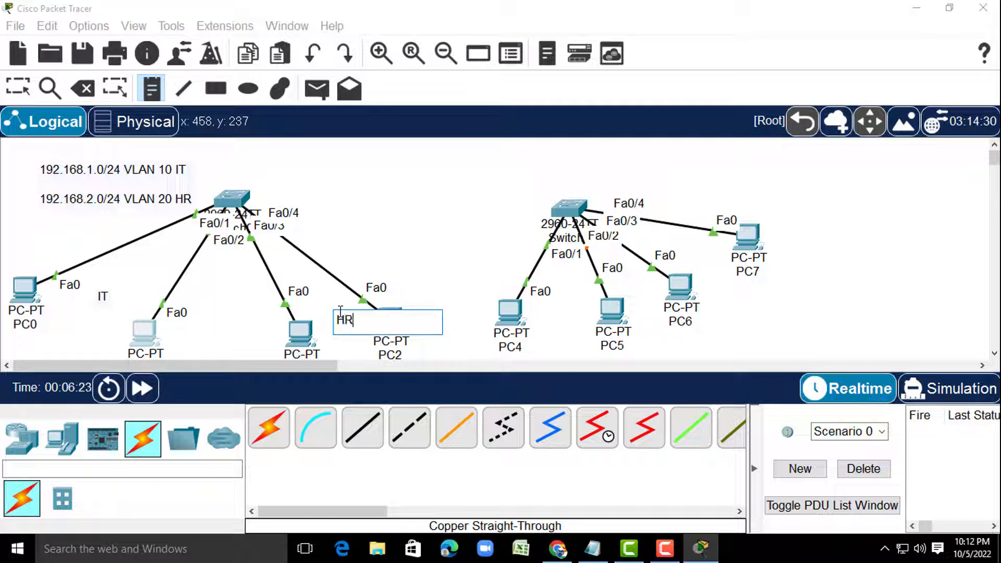
- Place an HR note between PC4 and PC5 and an IT note between PC6 and PC7
click(561, 315)
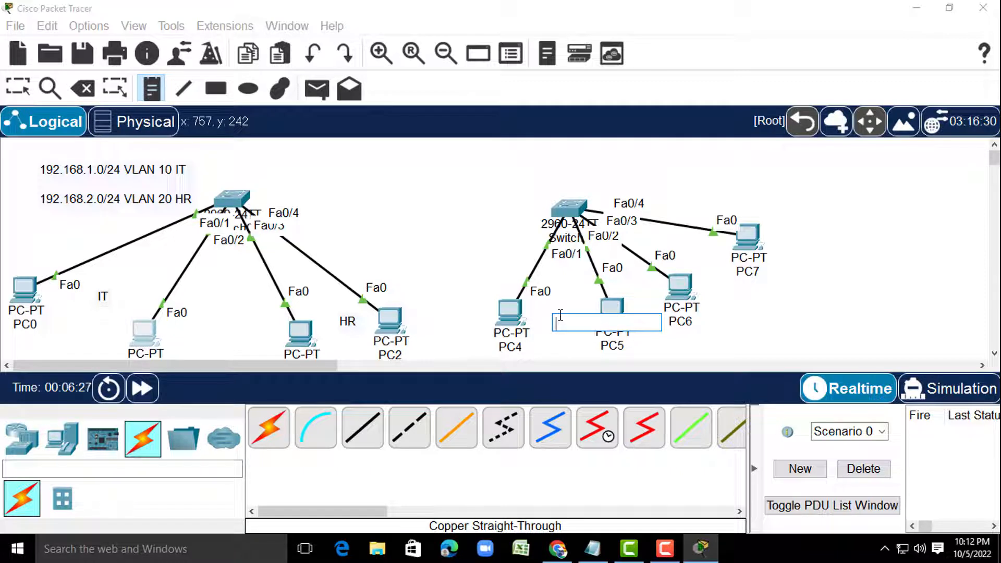
text(HR)
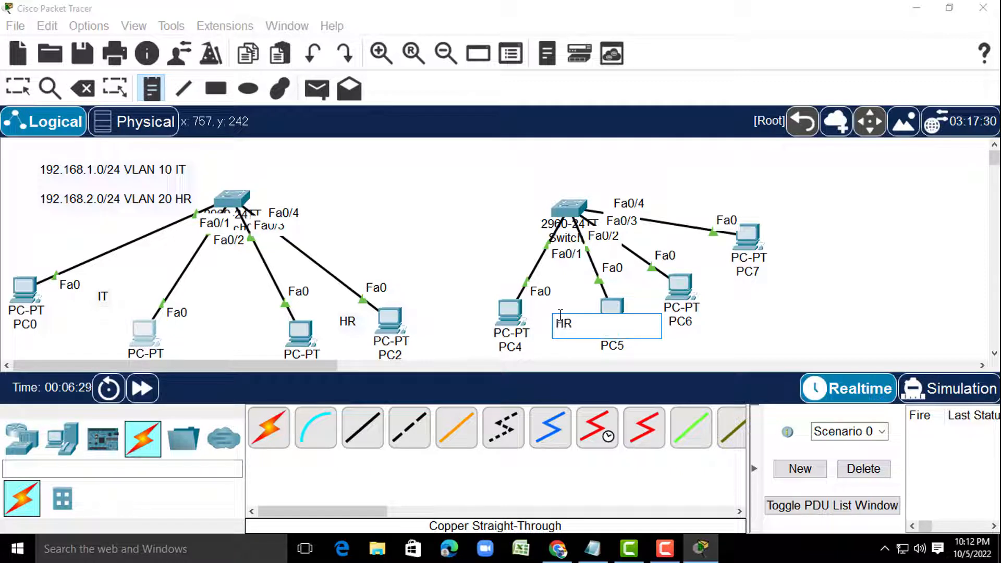
click(691, 252)
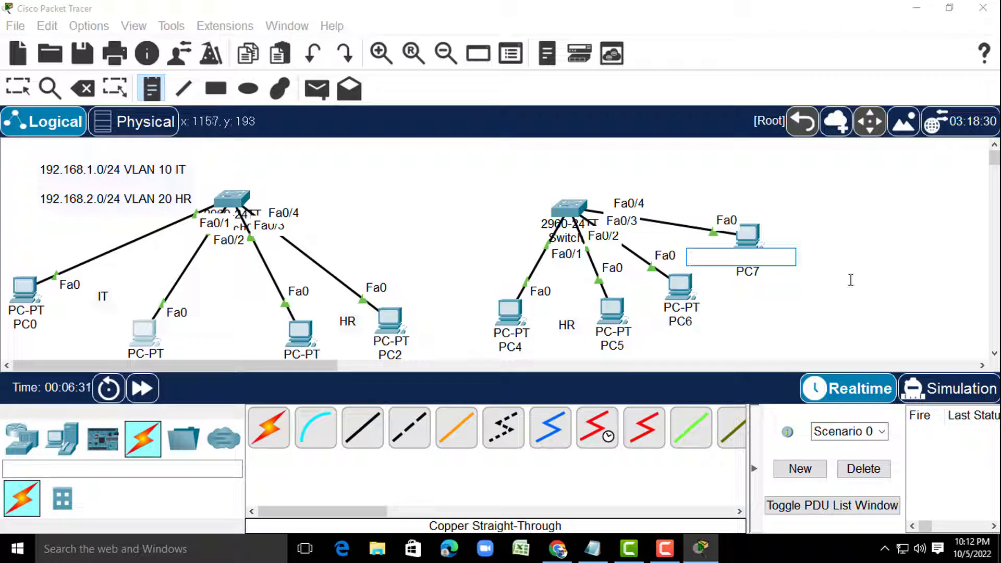
text(IT)
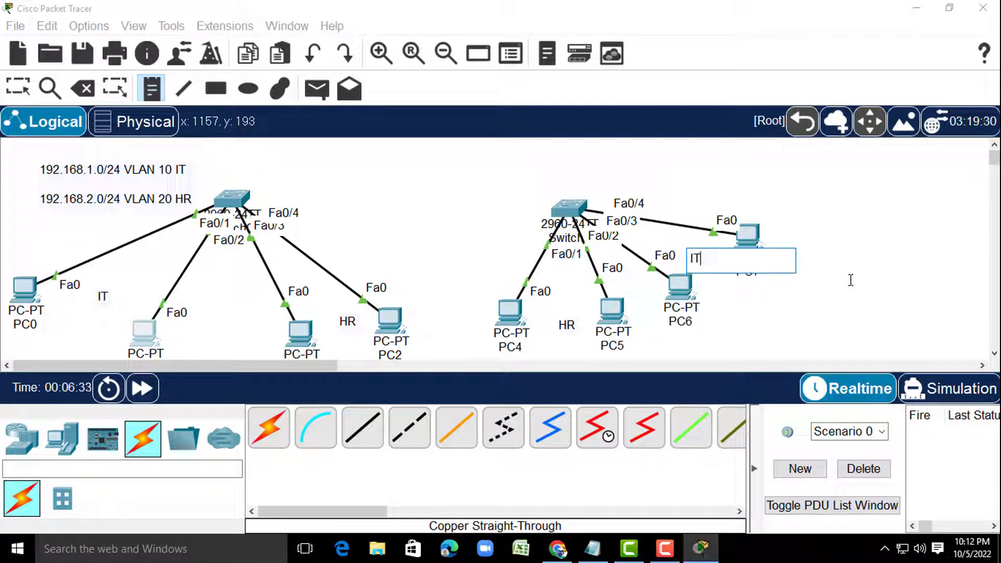
key(Escape)
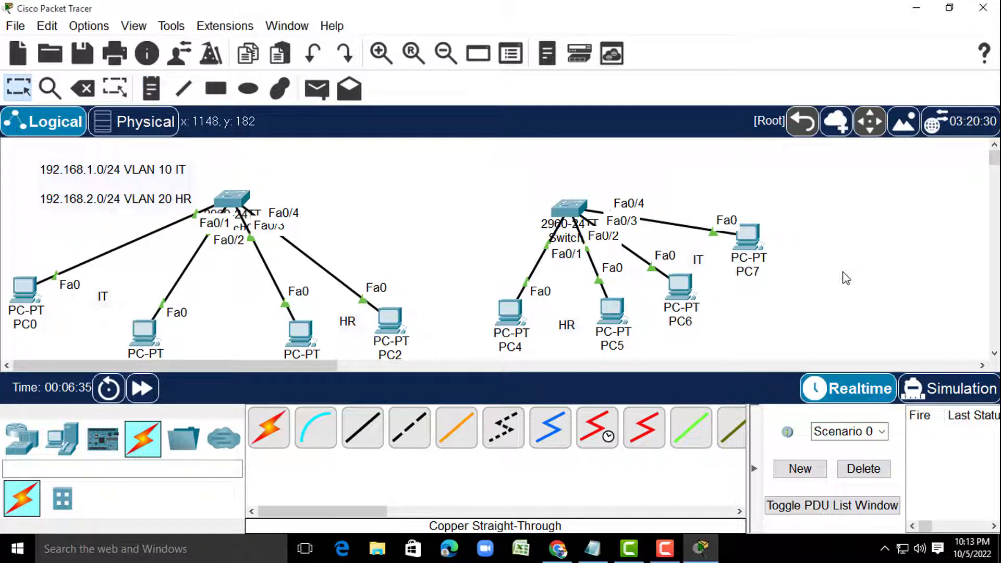
- Connect Switch0 FastEthernet0/5 to Switch1 FastEthernet0/5 with a copper cross-over cable
click(412, 438)
click(236, 199)
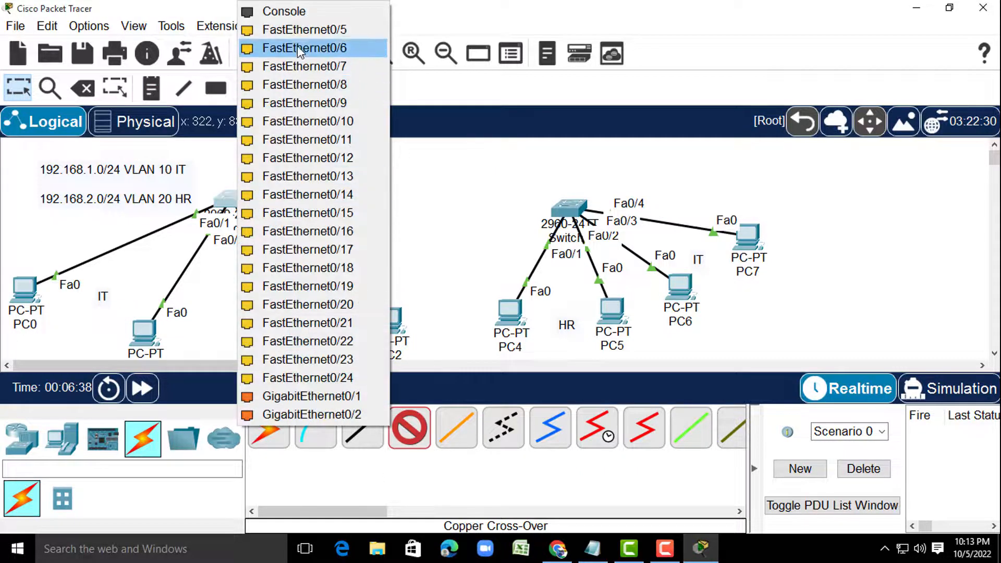
click(302, 30)
click(562, 209)
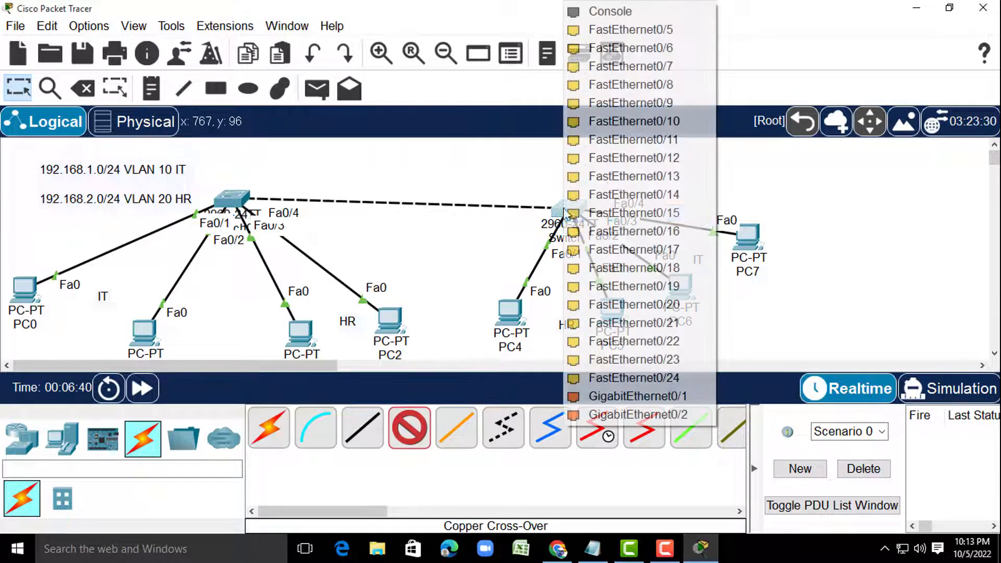
click(621, 28)
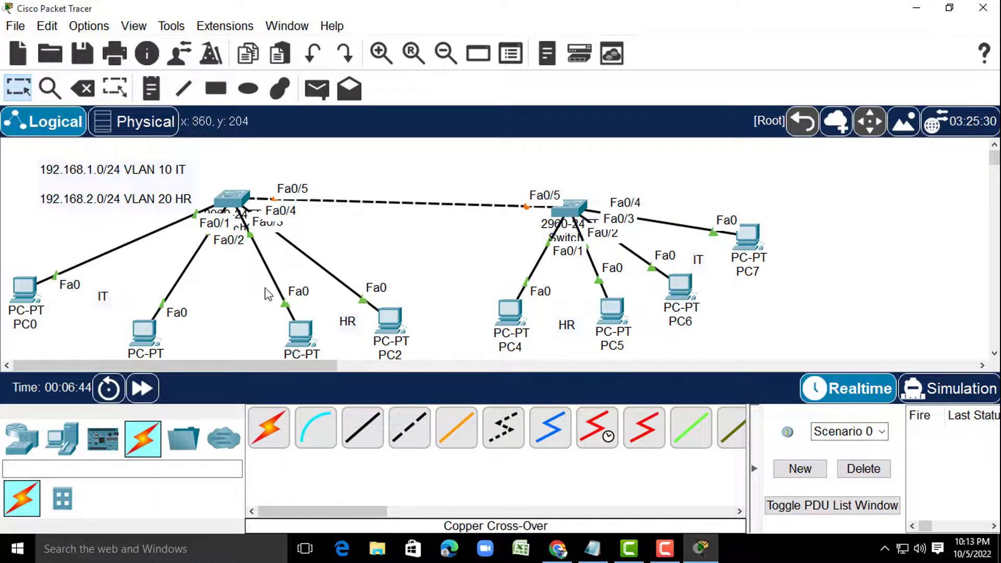
- Open the command-line interface of Switch0 and enter privileged mode with enable
click(232, 208)
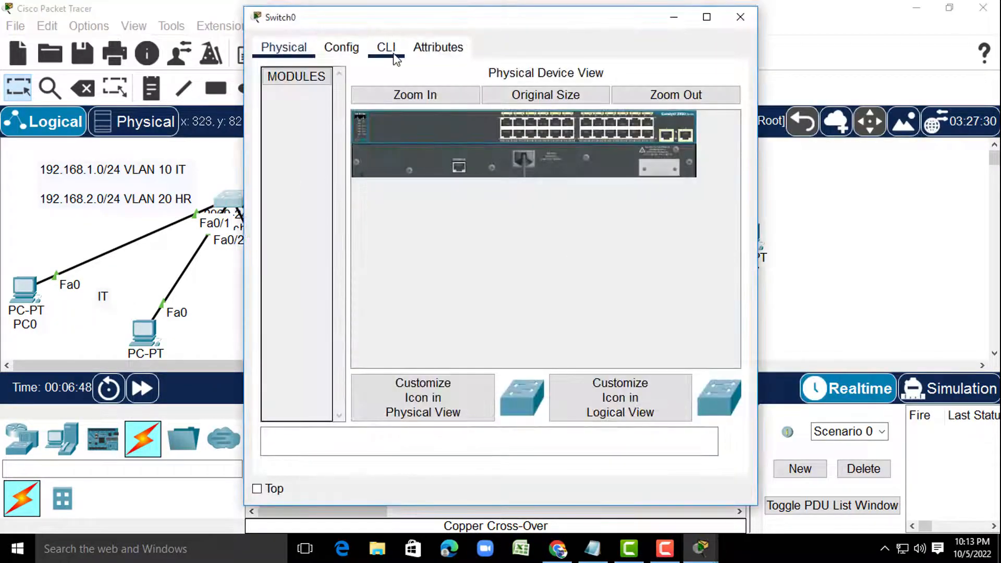
click(386, 47)
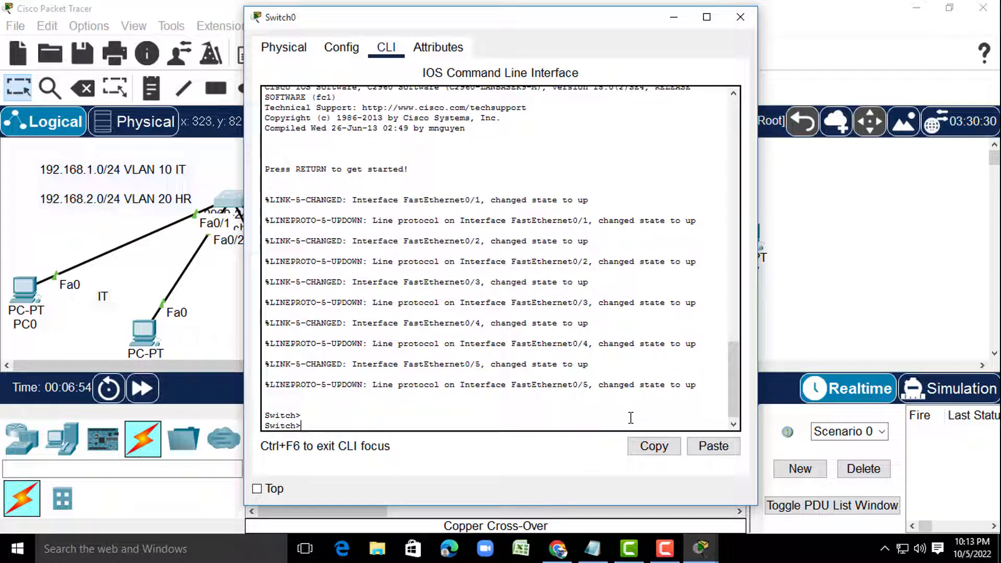
text(en)
key(Tab)
key(Return)
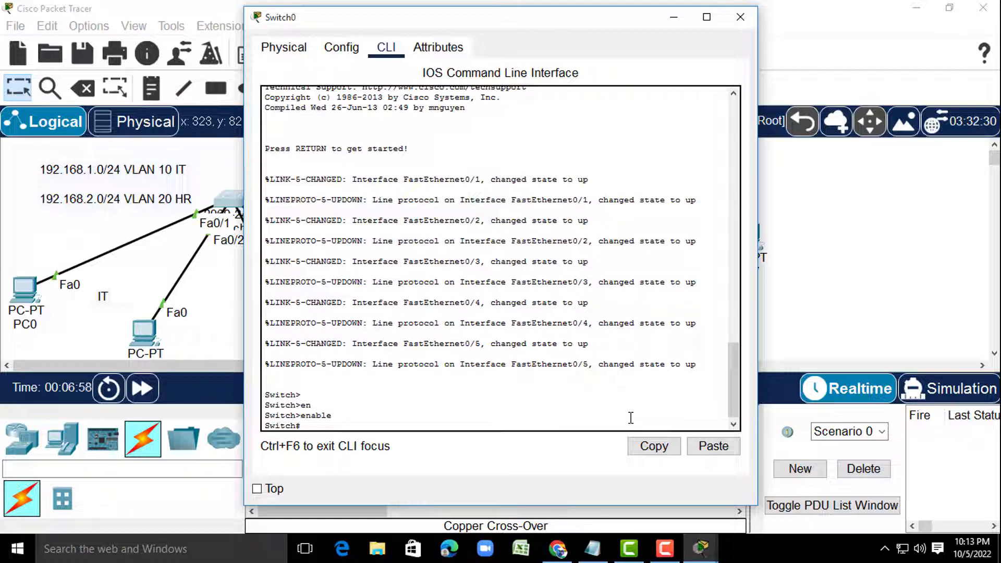
- Move the Switch0 window aside to uncover Switch0 and its PCs in the topology
drag(503, 18, 581, 0)
double_click(753, 11)
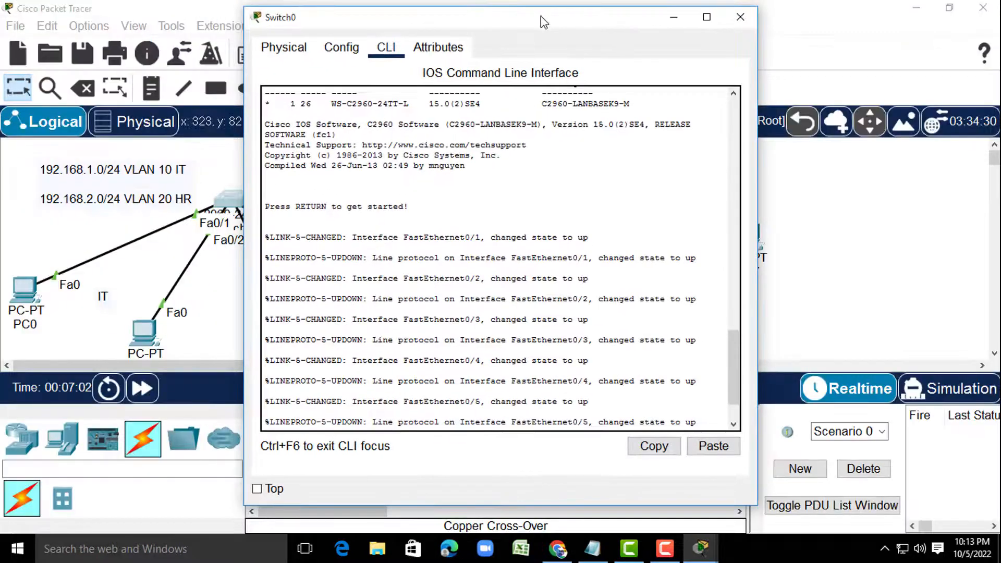
drag(465, 20, 585, 9)
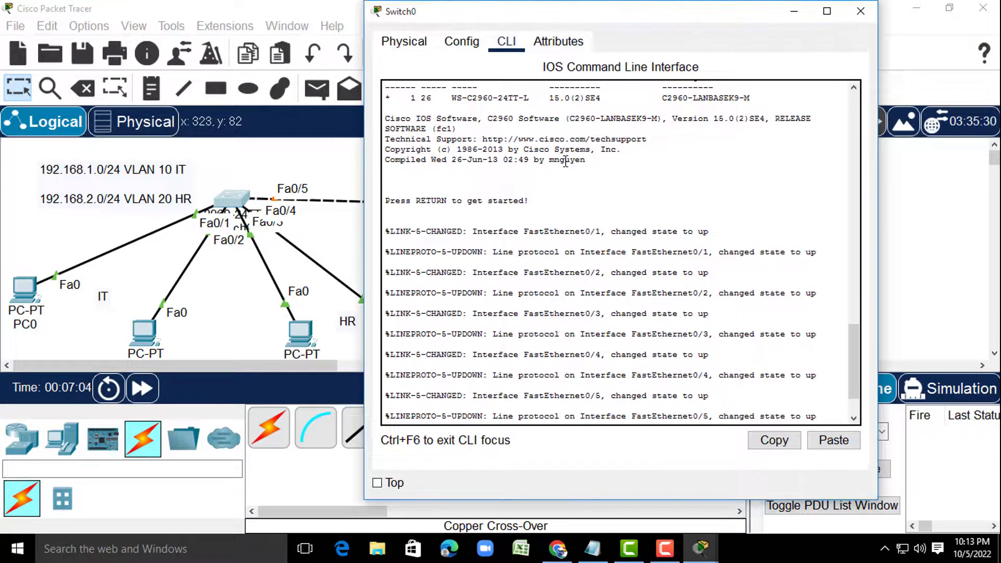
- From privileged mode on Switch0, enter global configuration mode with configure terminal
key(Return)
text(en)
key(Tab)
key(Return)
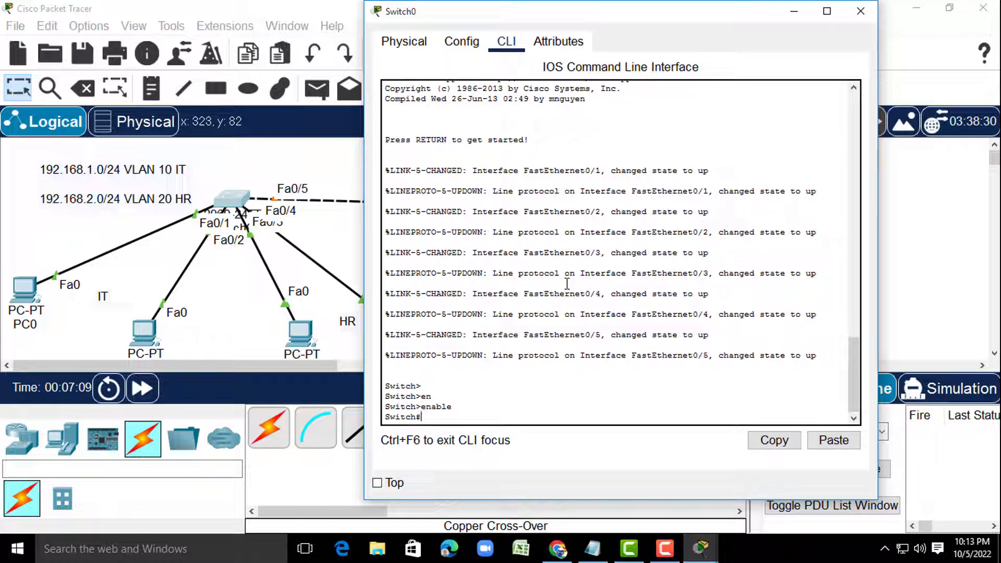
text(con)
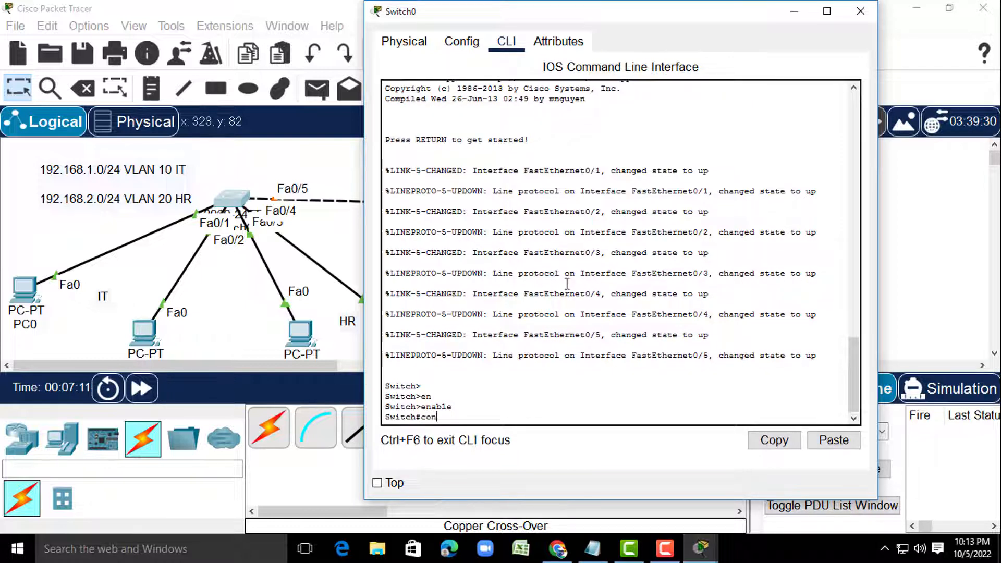
text(f)
key(Tab)
text(t)
key(Tab)
key(Return)
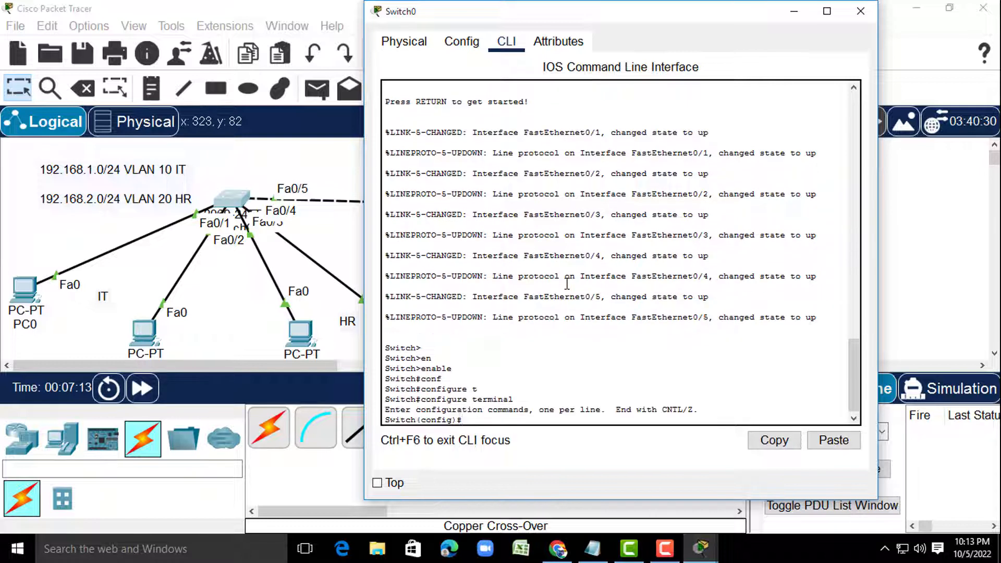
- Set the hostname of Switch0 to SW1
text(g)
key(BackSpace)
text(ho)
key(Tab)
text(S)
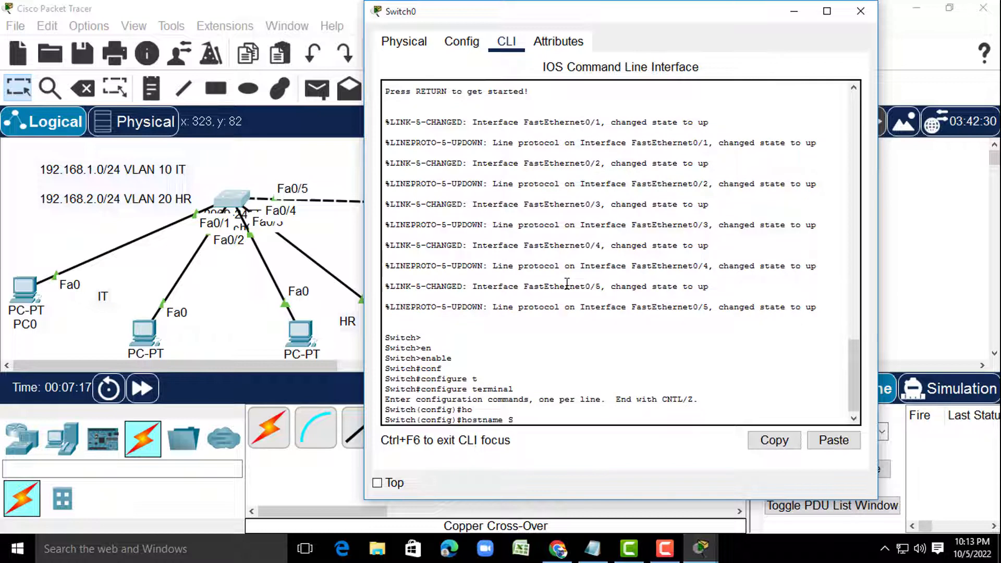
text(W1)
key(Return)
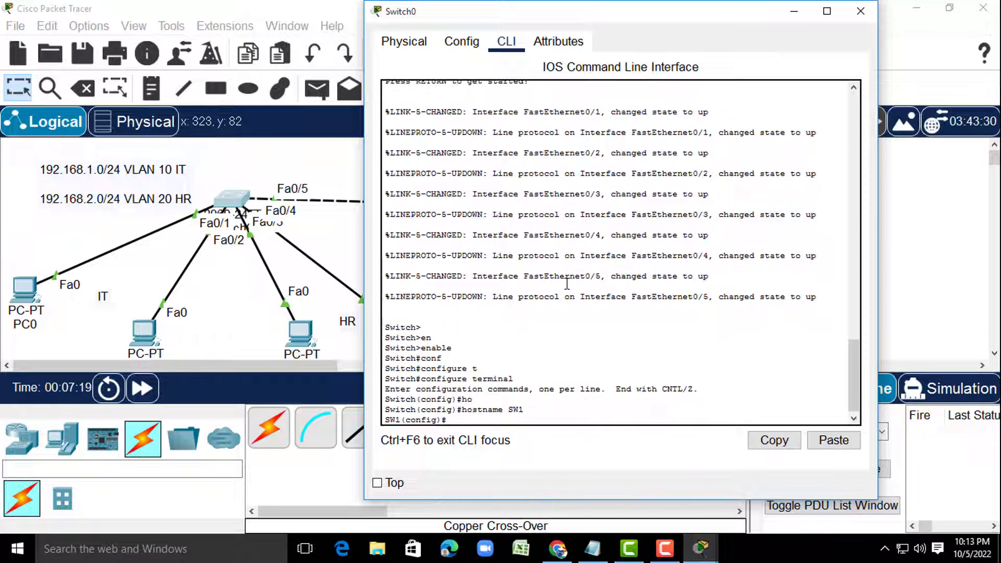
key(Return)
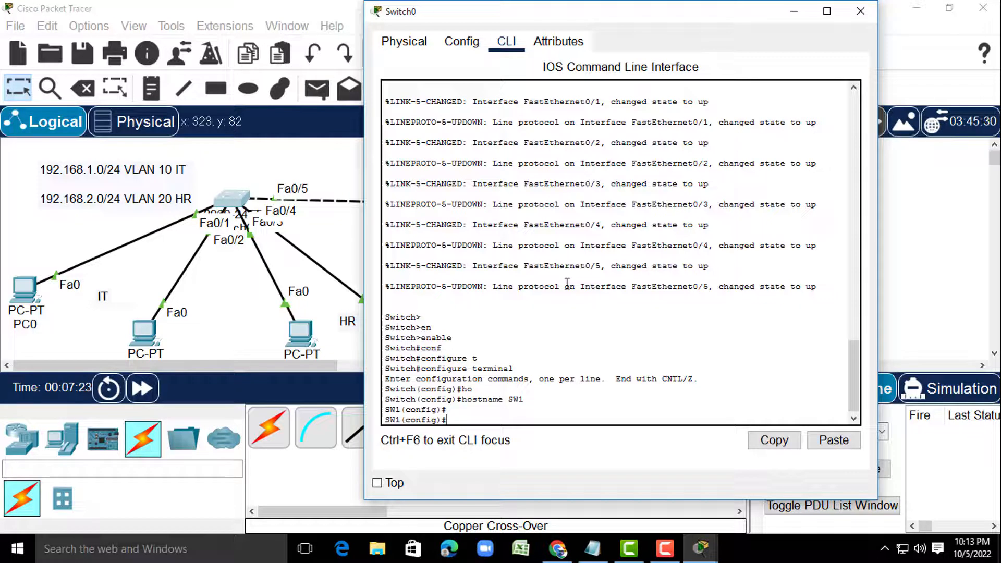
- Create VLAN 10 on SW1, name it IT, and exit back to global configuration mode
text(vl)
key(Tab)
text(10)
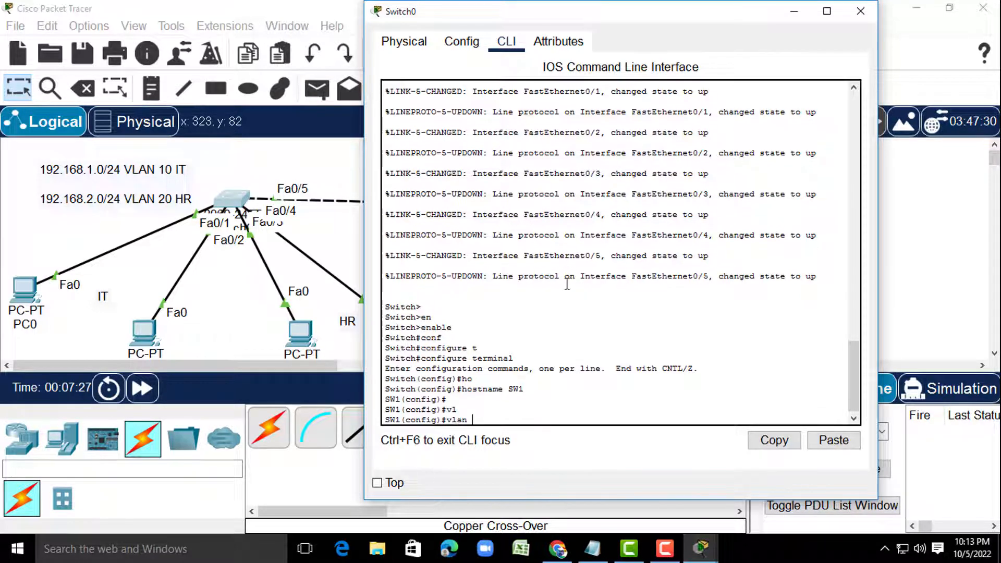
key(Return)
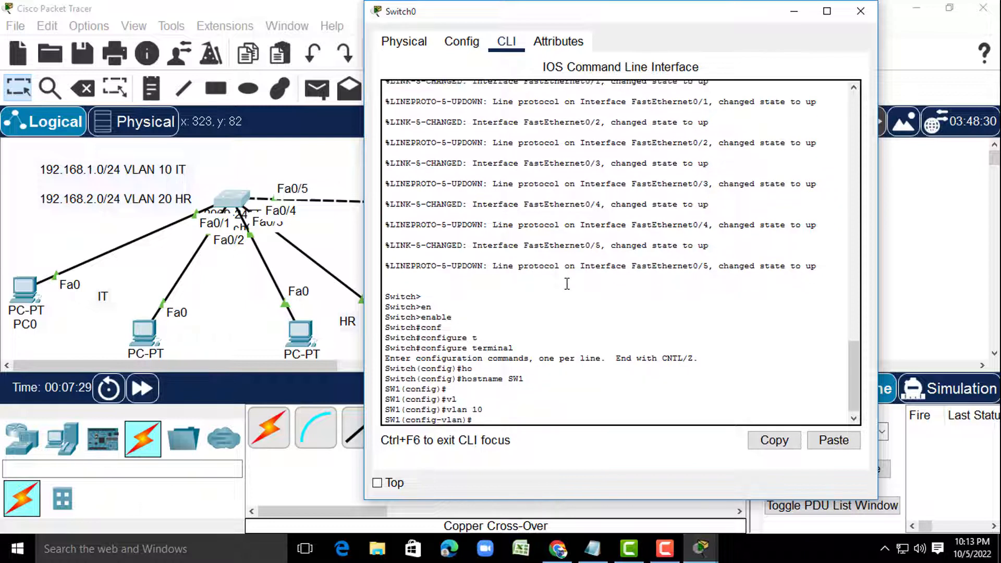
text(nam)
key(Tab)
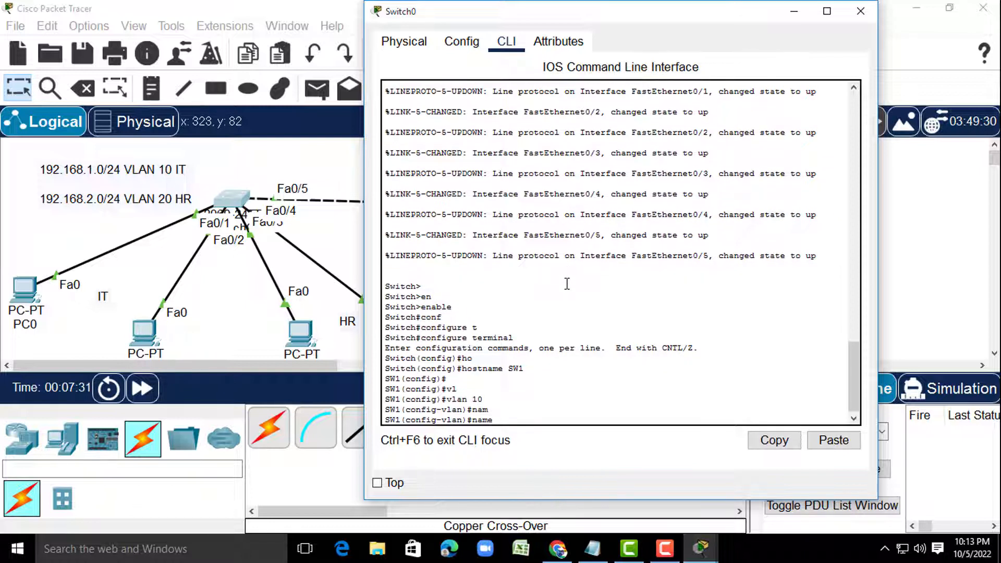
text(IT)
key(Return)
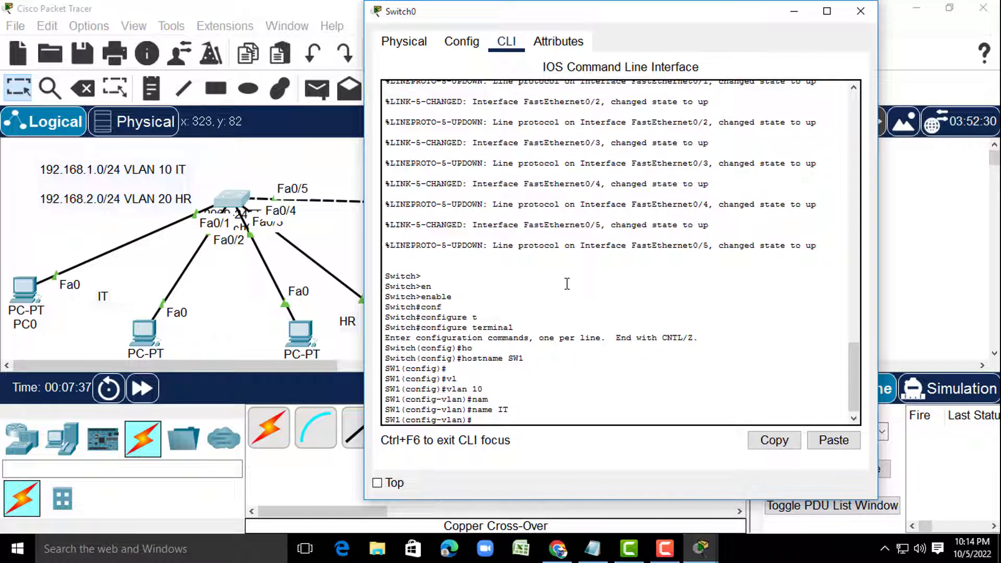
text(ex)
key(Tab)
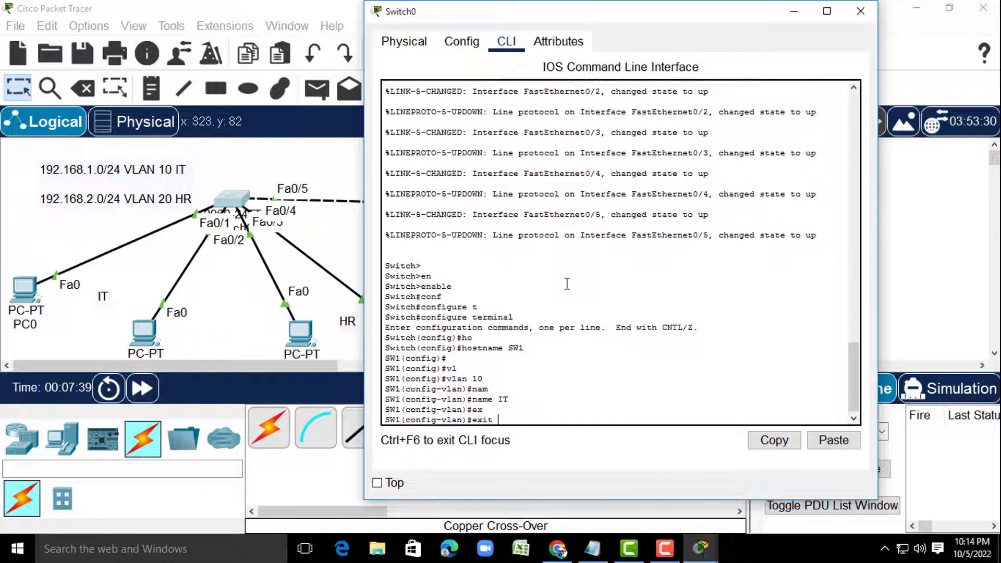
key(Return)
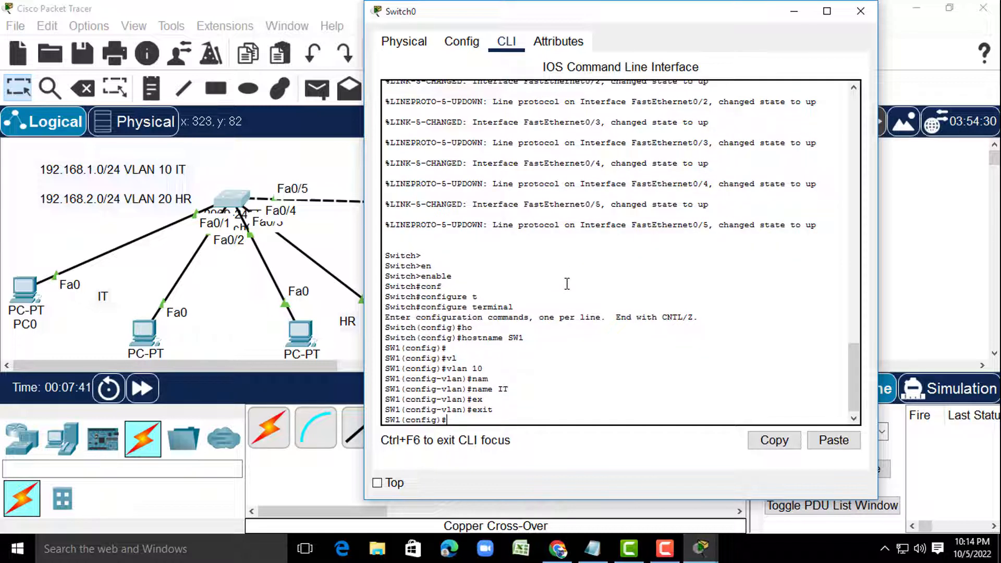
- Create VLAN 20 on SW1, name it HR, and exit back to global configuration mode
text(vl)
key(Tab)
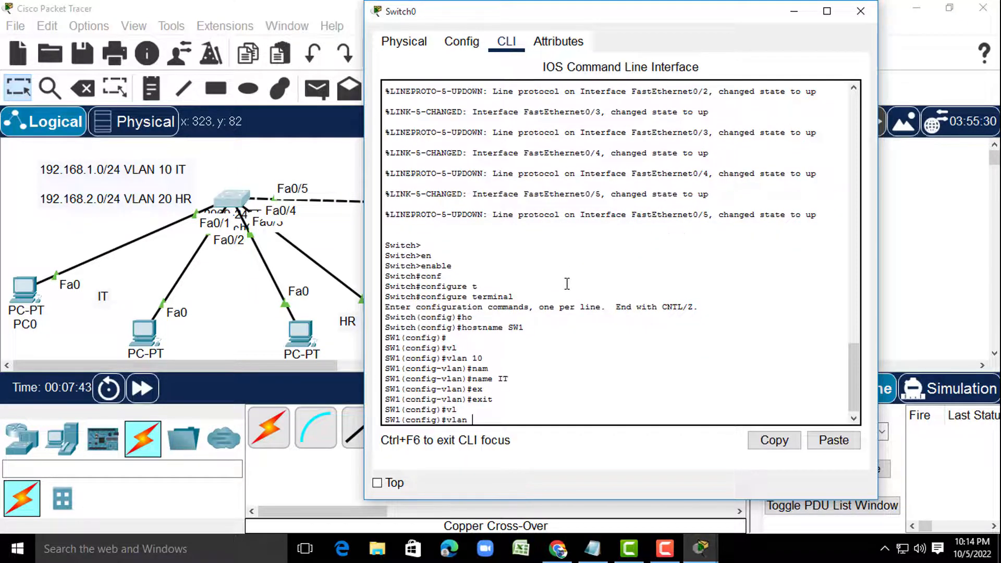
text(20)
key(Return)
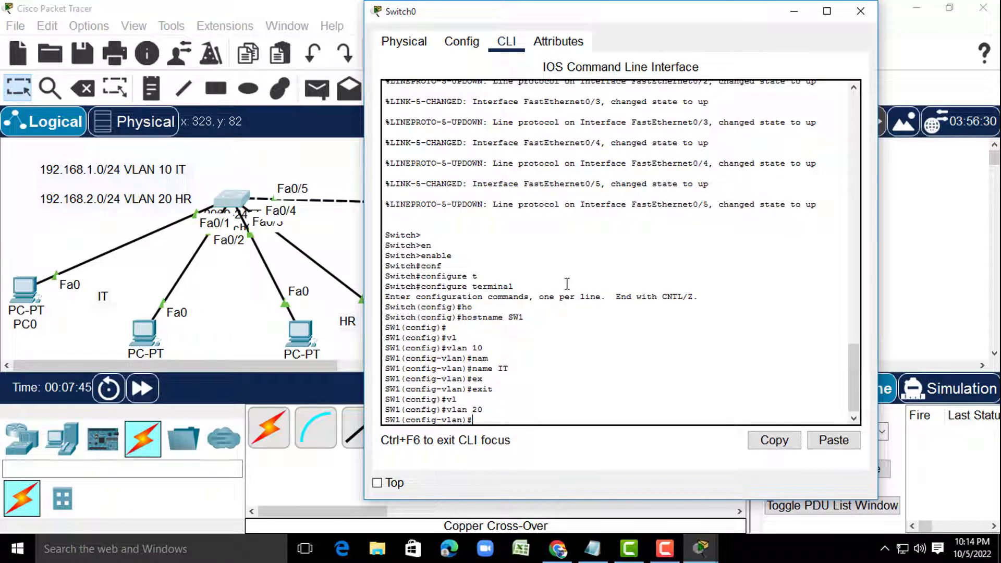
text(na)
key(Tab)
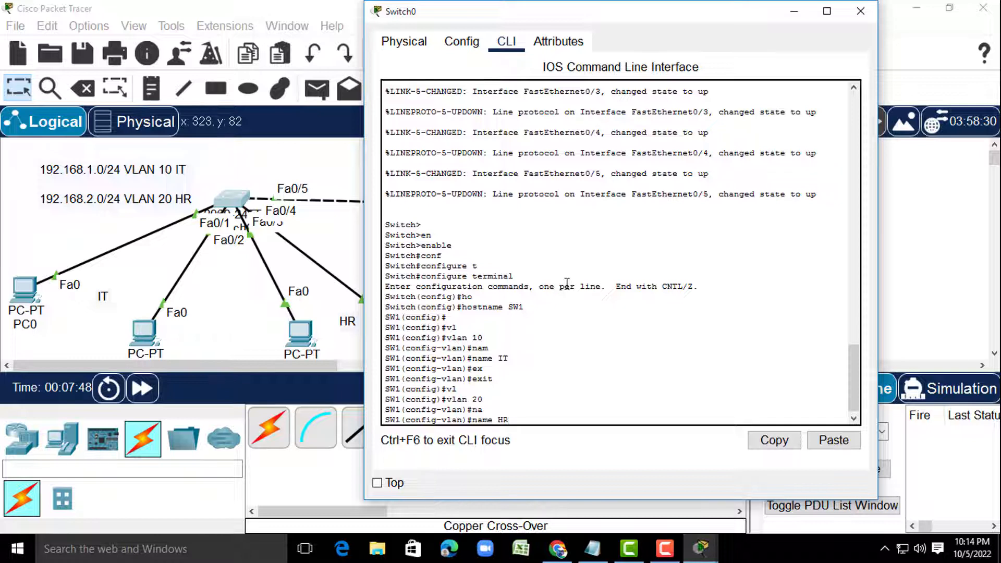
key(Return)
key(Return)
text(e)
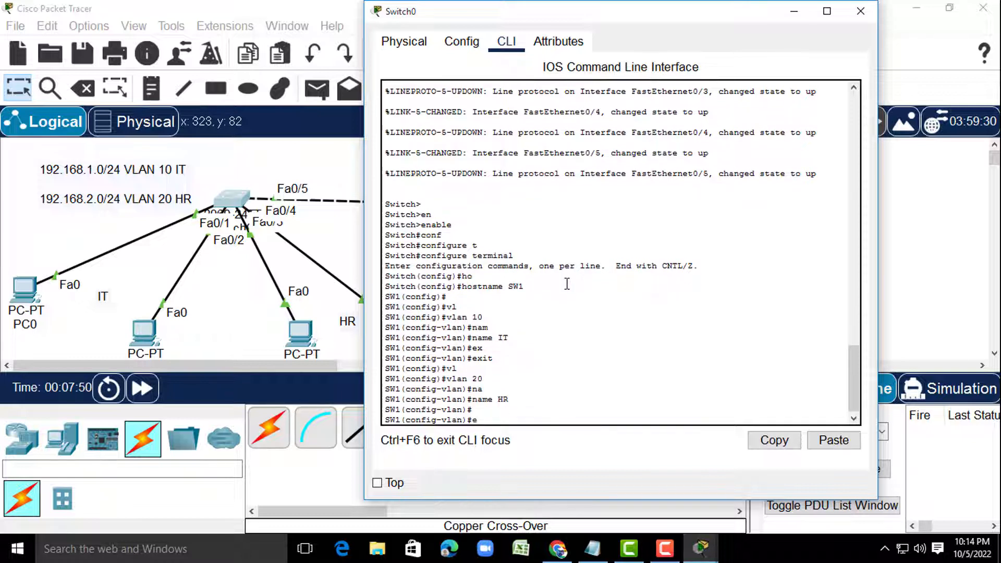
text(xi)
key(Tab)
key(Return)
key(Return)
key(Return)
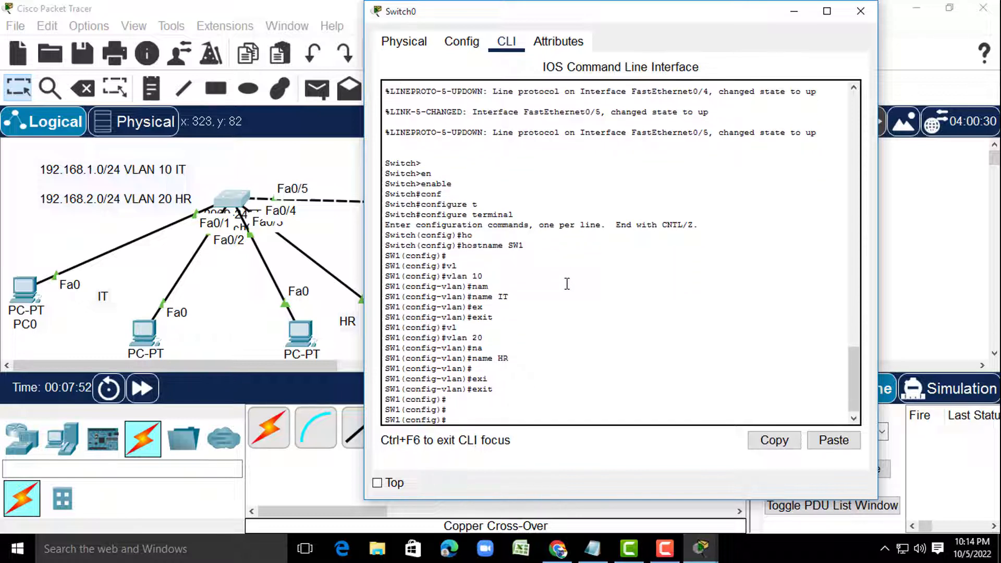
- Exit global configuration mode on SW1 to return to privileged mode
text(ex)
key(Tab)
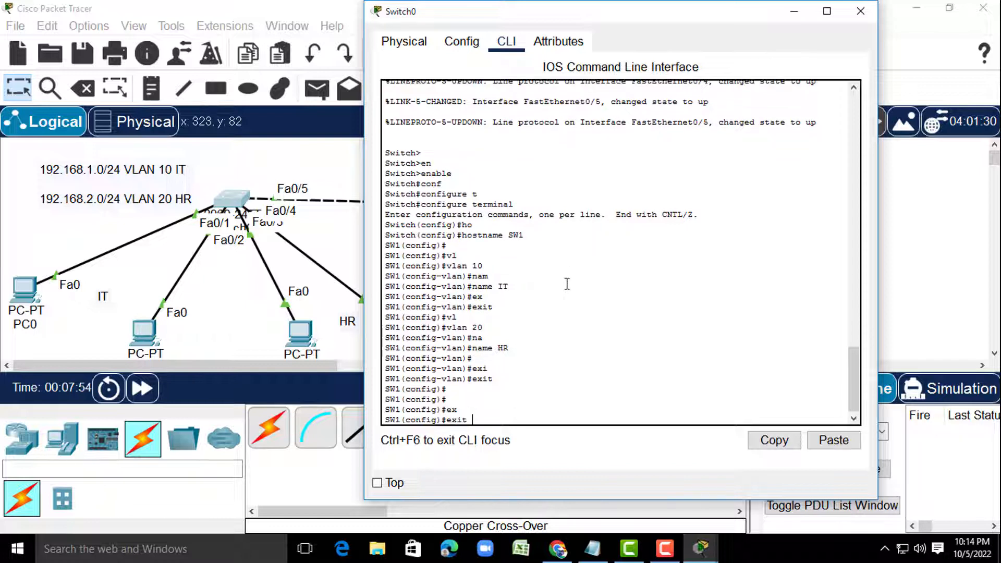
key(Return)
key(Return)
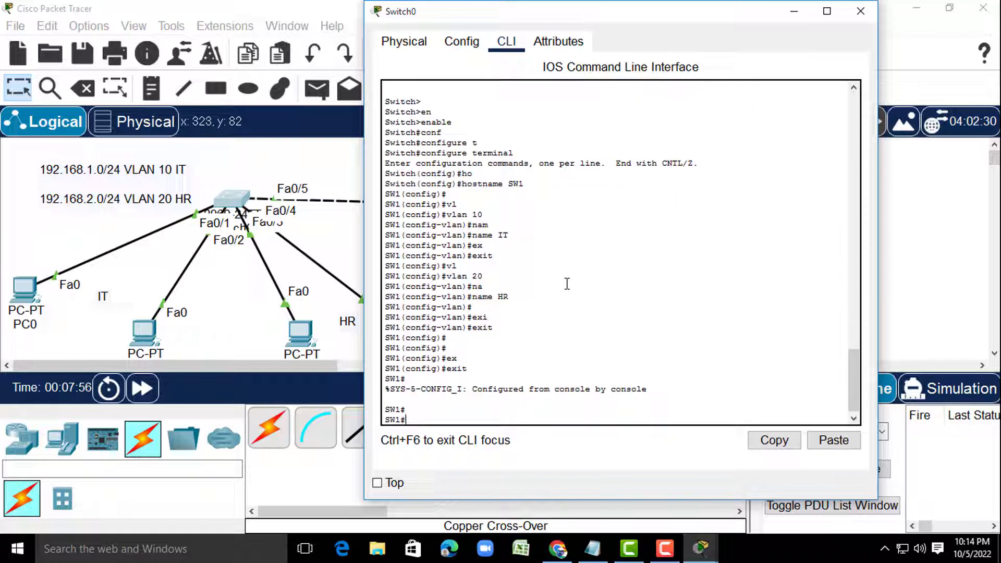
- Run show vlan brief on SW1 and check the entries for VLANs 10 and 20
text(sh)
key(Tab)
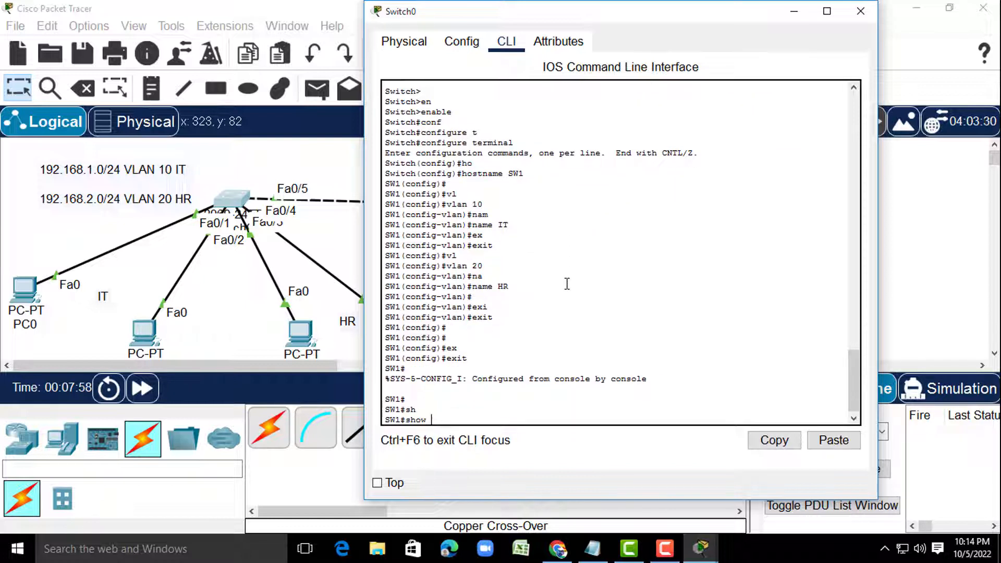
text(vl)
key(Tab)
text(br)
key(Tab)
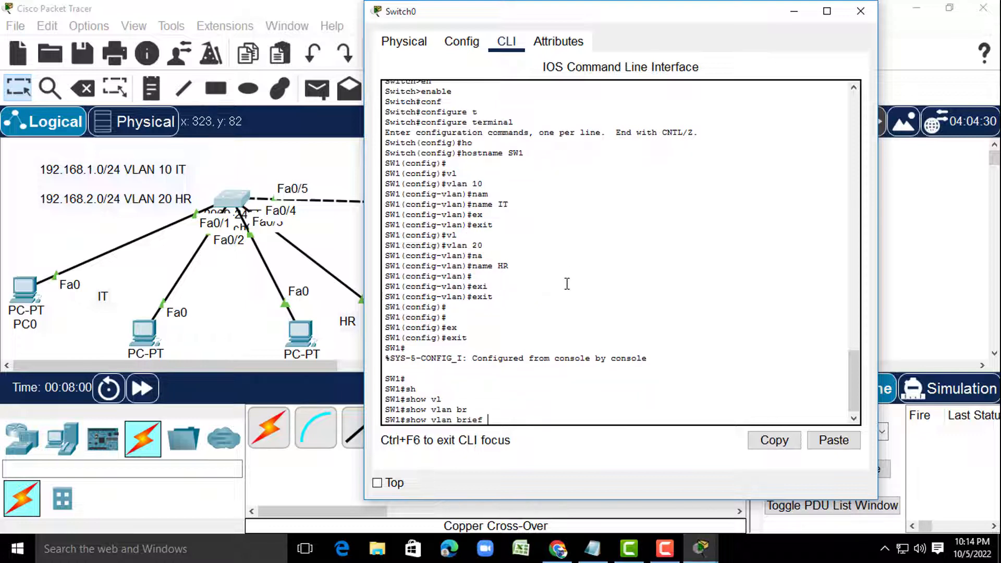
key(Return)
key(Return)
key(Return)
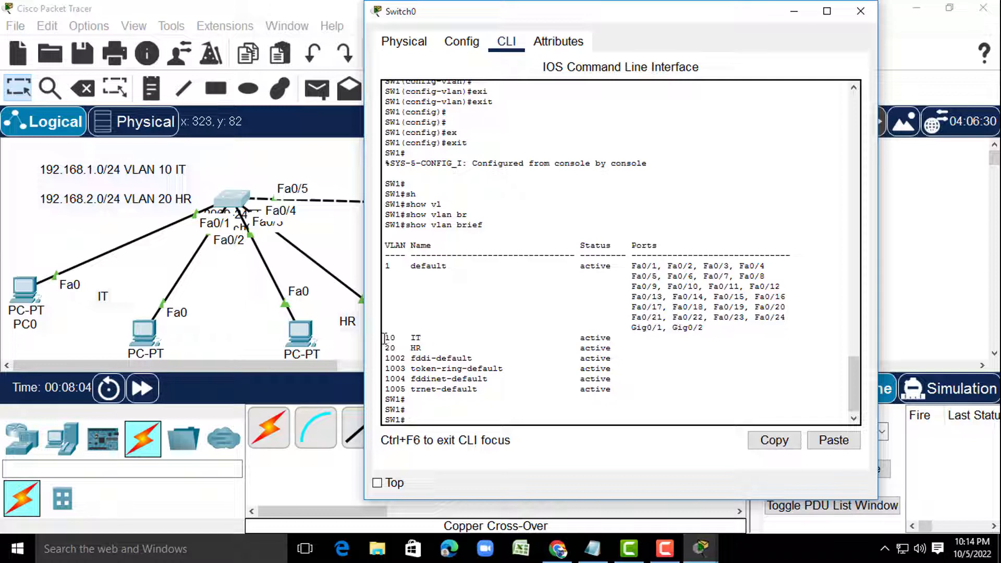
drag(385, 339, 441, 349)
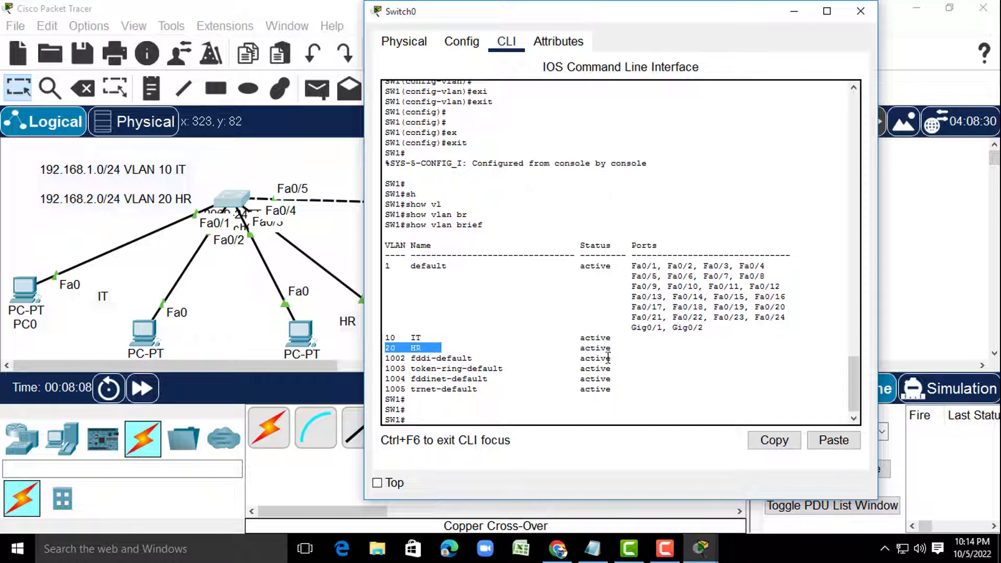
click(416, 419)
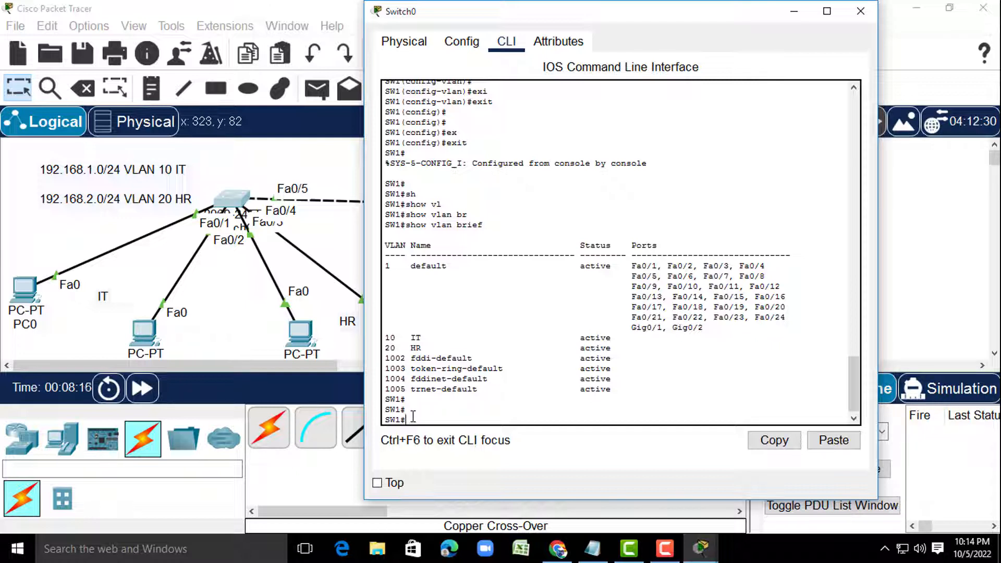
- Re-enter global configuration mode on SW1 with configure terminal
text(con)
key(Tab)
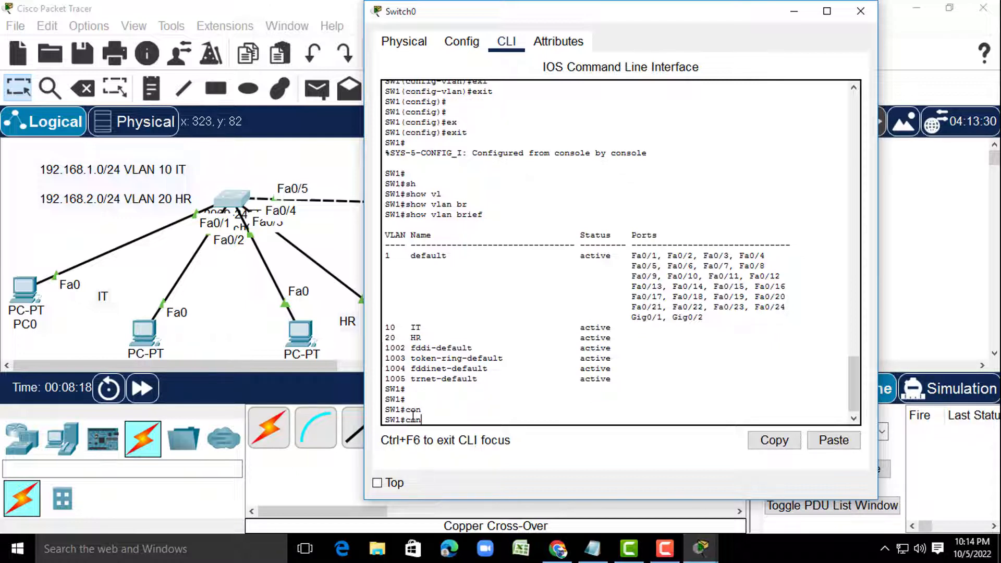
text(f)
key(Tab)
text(t)
key(Tab)
key(Return)
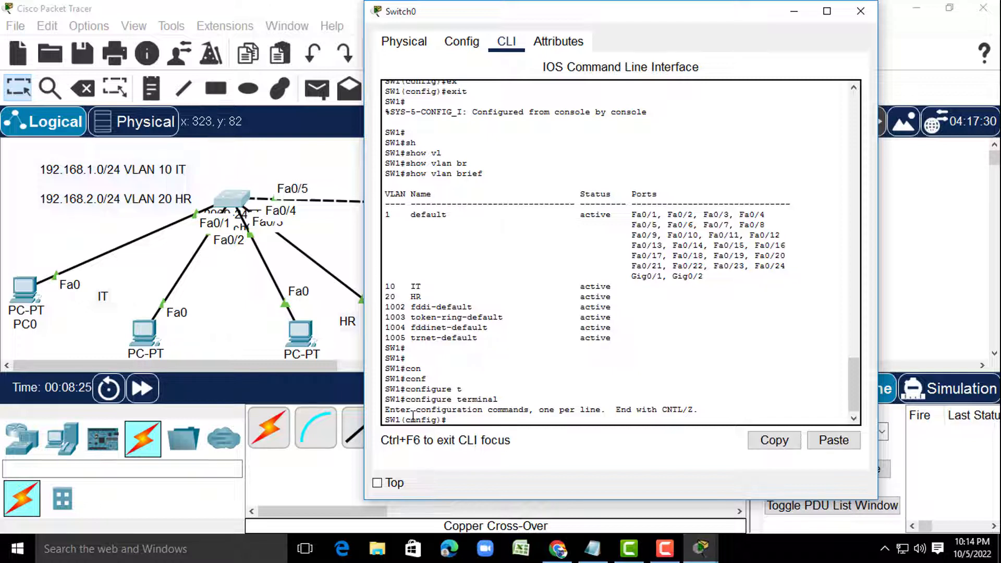
- Enter interface range configuration for fastEthernet 0/1-2 on SW1
text(in)
key(Tab)
text(ra)
key(Tab)
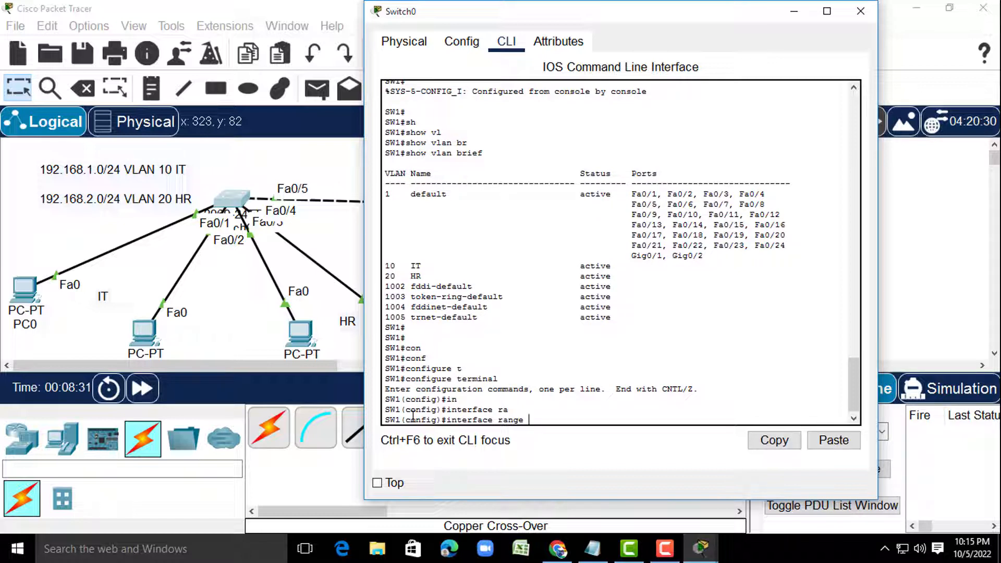
text(f)
key(Tab)
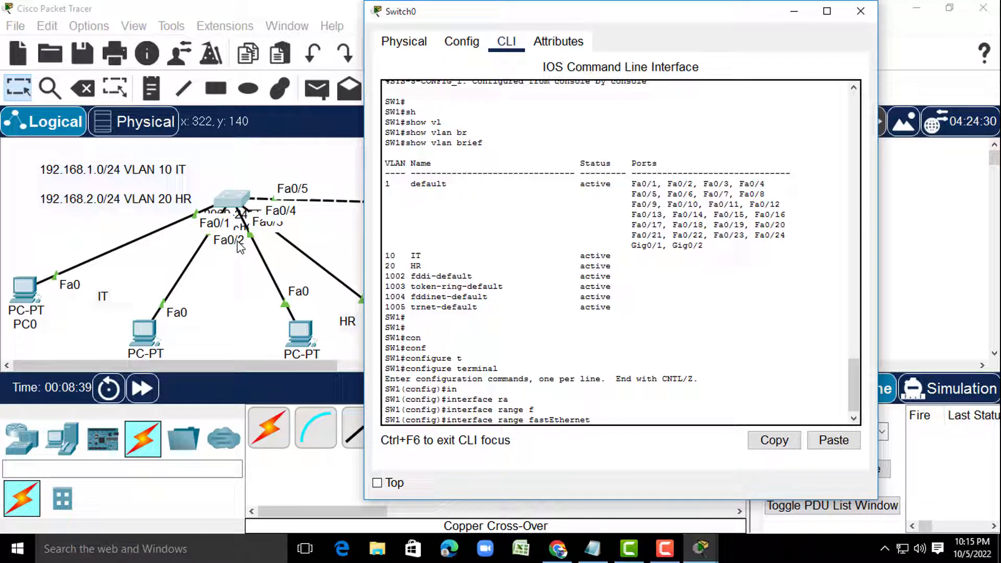
text(0/1-)
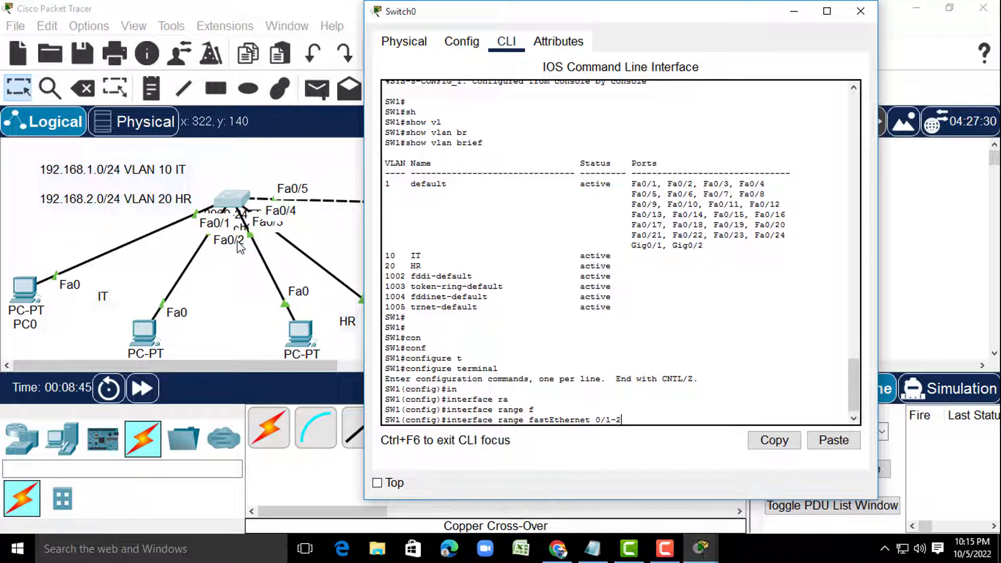
text(2)
key(Return)
- Assign the fastEthernet 0/1-2 range to VLAN 10 with switchport access vlan 10
text(sw)
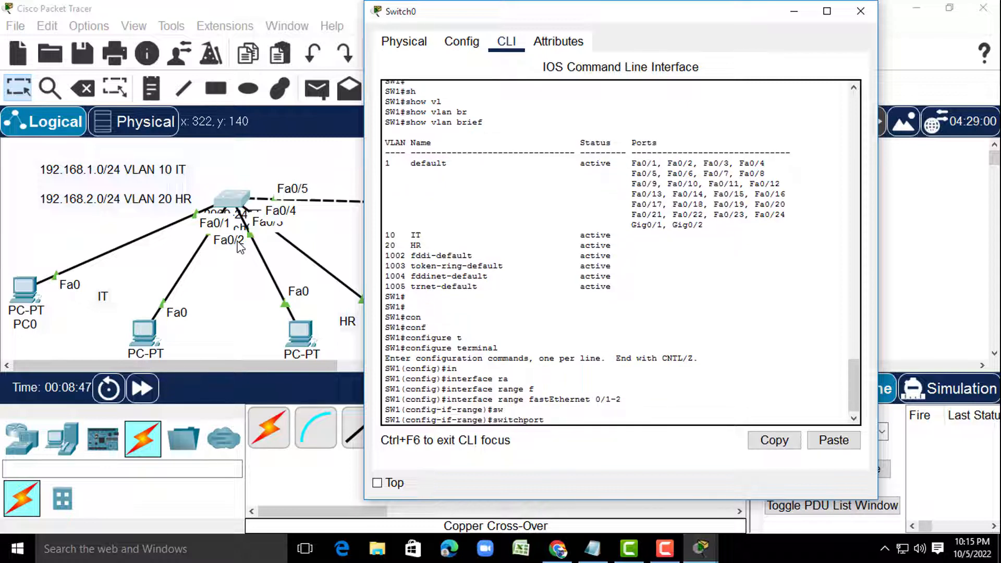
key(Tab)
text(ac)
key(Tab)
text(v)
key(Tab)
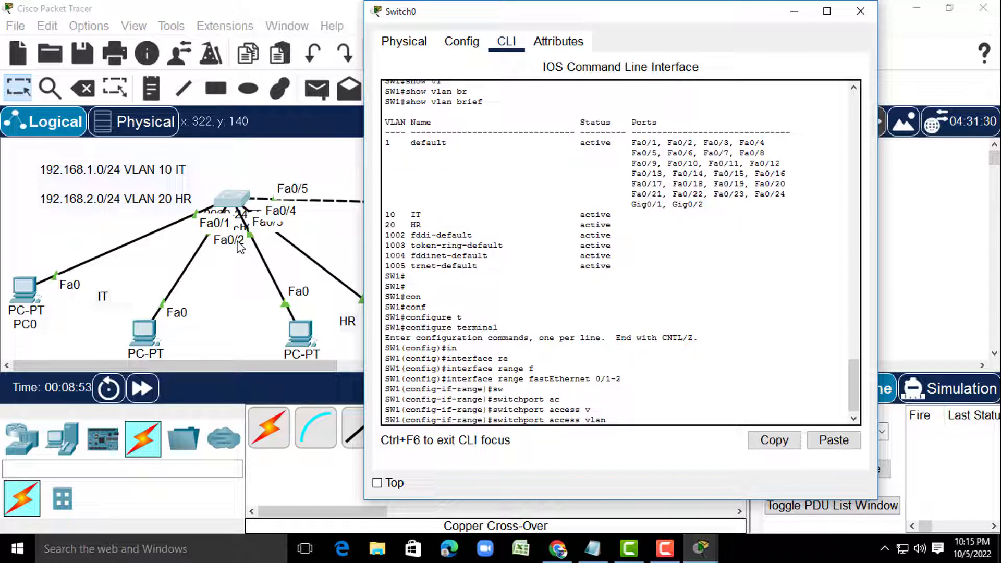
text(10)
key(Return)
- Set the fastEthernet 0/1-2 ports to switchport mode access and exit to global configuration mode
text(sw)
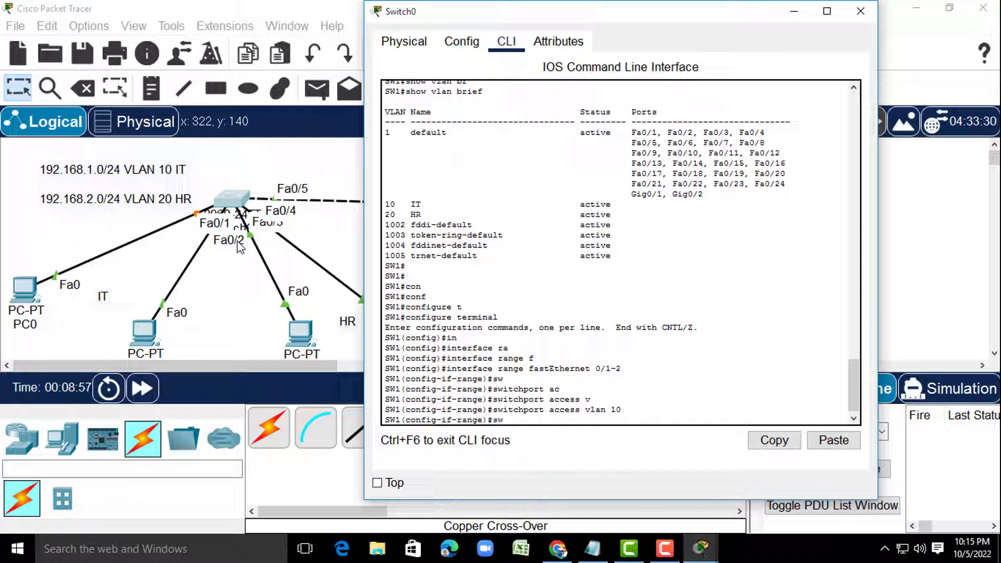
key(Tab)
text(mod)
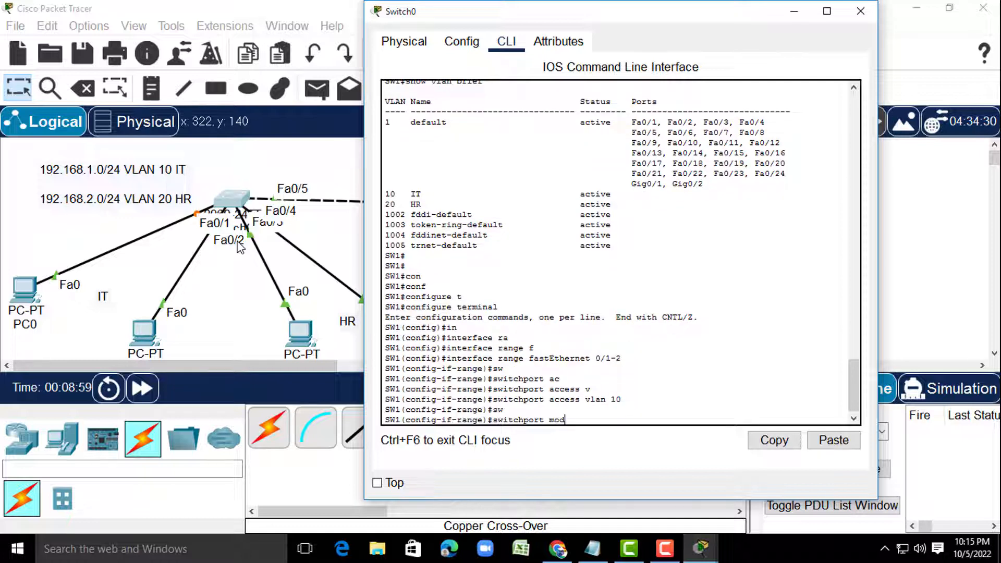
key(Tab)
text(ac)
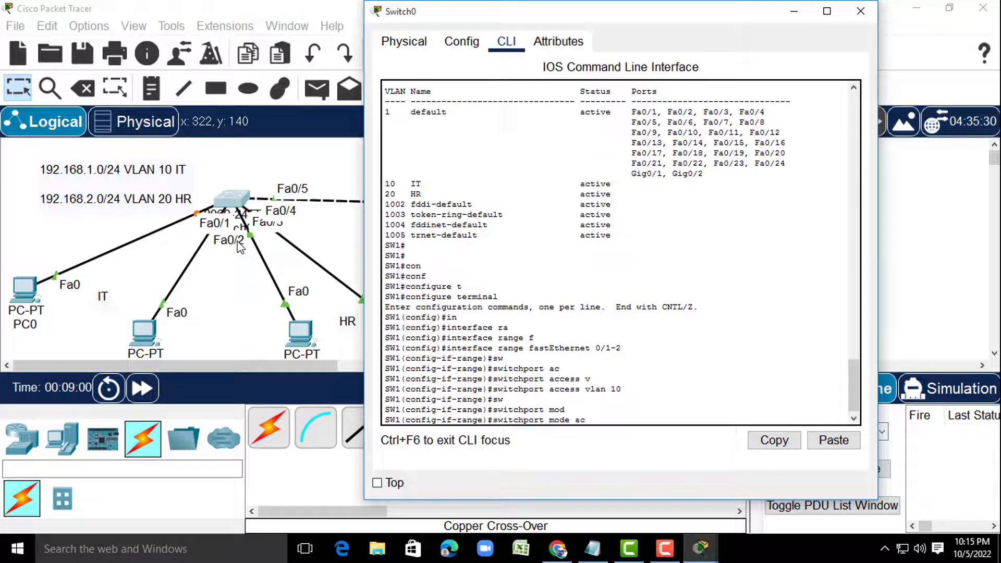
key(Tab)
key(Return)
key(Return)
text(ex)
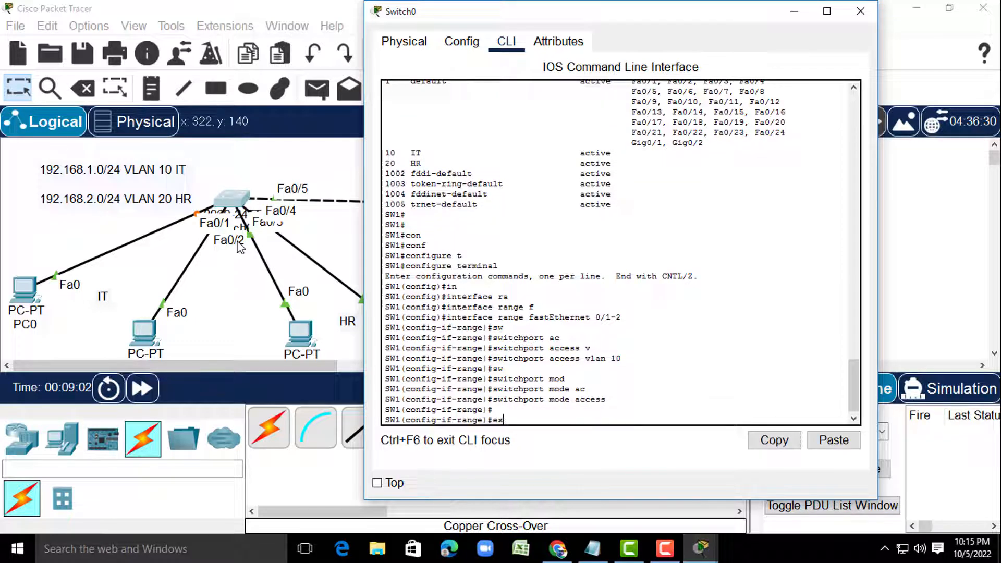
key(Tab)
key(Return)
key(Return)
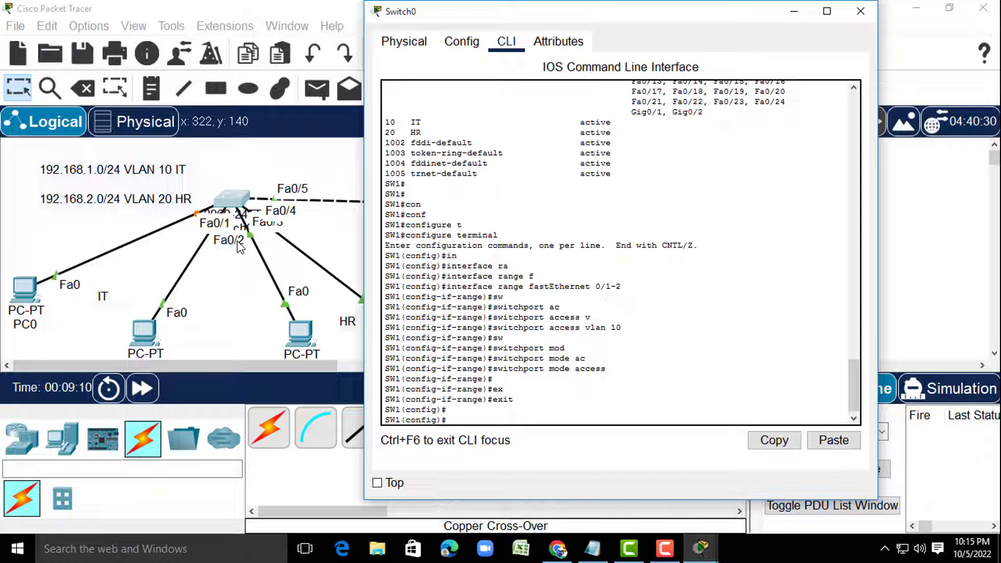
- Enter interface range configuration for fastEthernet 0/3-4 on SW1
text(in)
key(Tab)
text(r)
key(Tab)
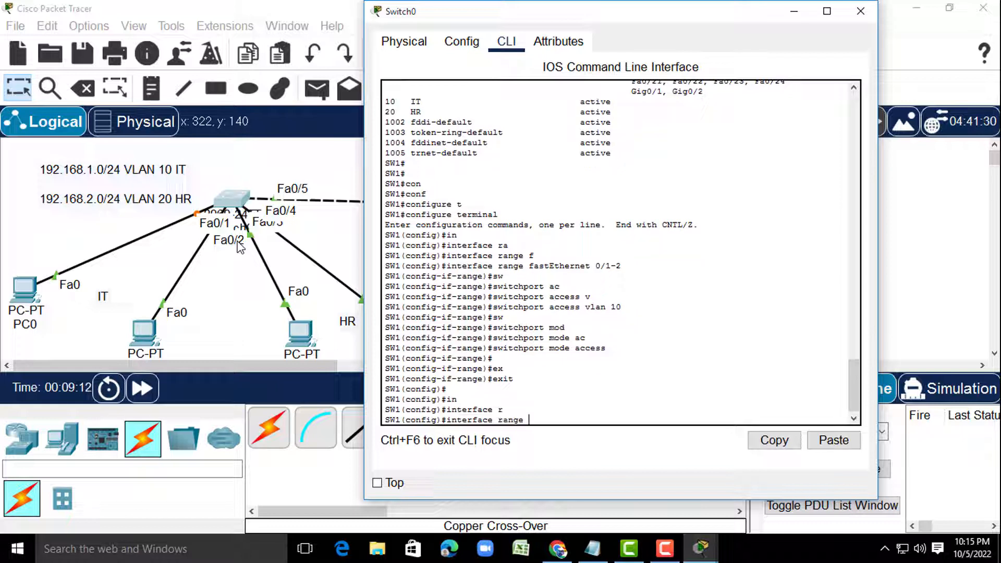
text(f)
key(Tab)
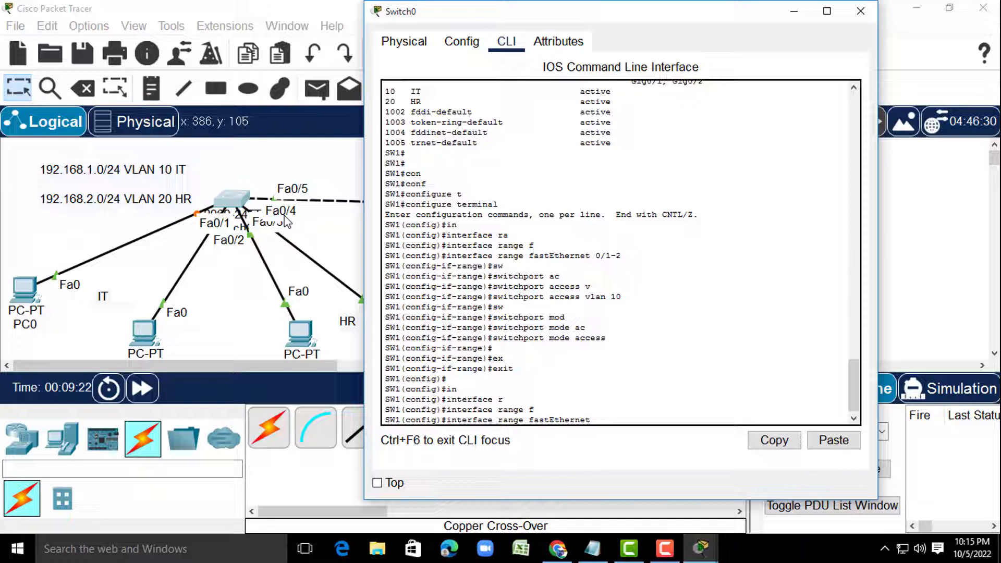
text(0/3-4)
key(Return)
- Assign the fastEthernet 0/3-4 range on SW1 to VLAN 20 with switchport access vlan 20
text(sw)
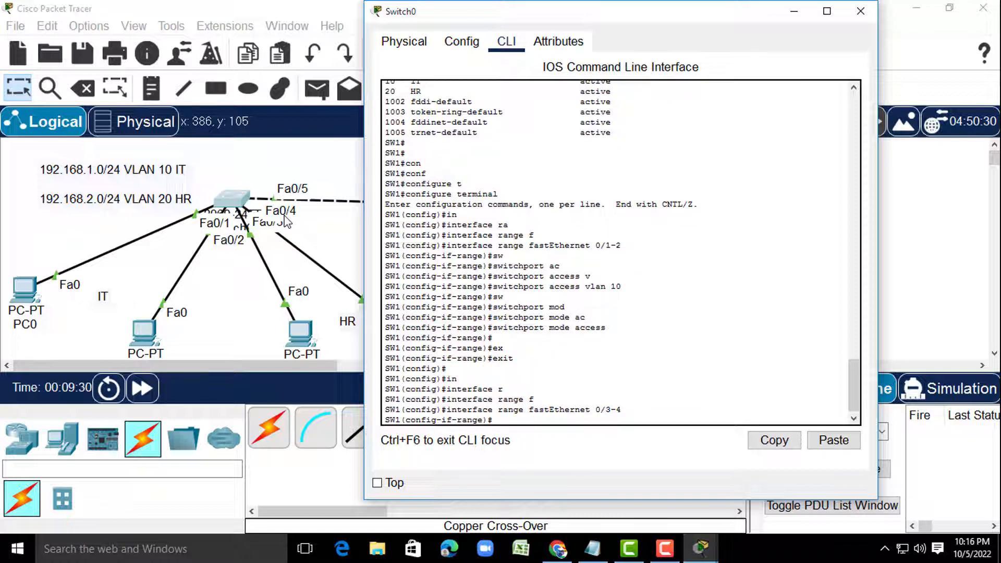
key(Tab)
text(ac)
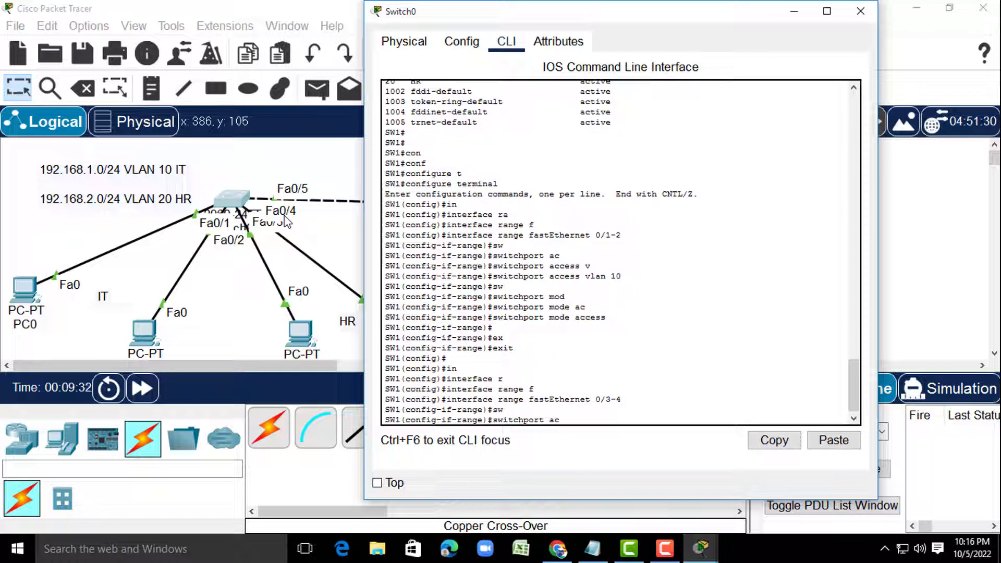
key(Tab)
text(v)
key(Tab)
text(20)
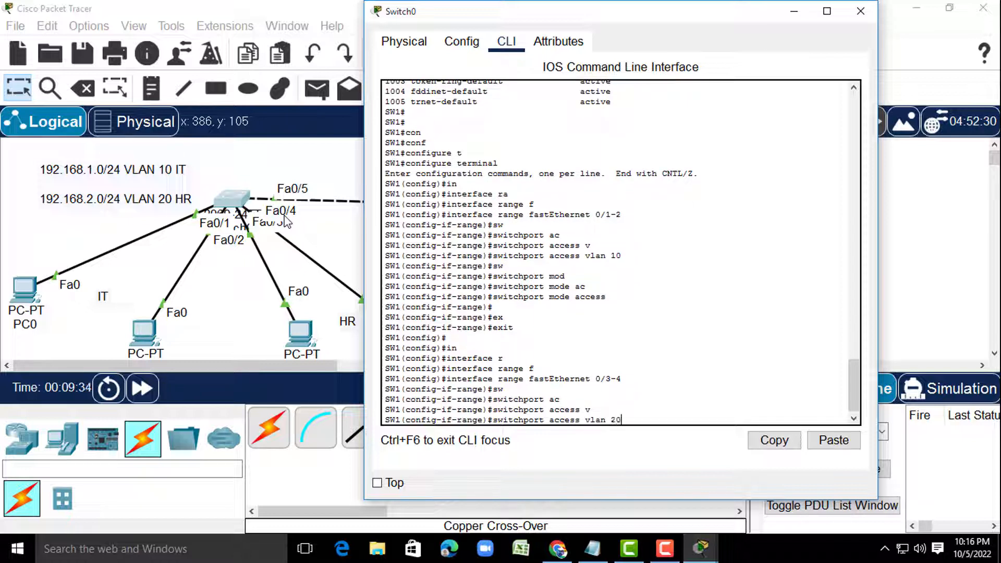
key(Return)
- Set the fastEthernet 0/3-4 ports on SW1 to switchport mode access
text(sw)
key(Tab)
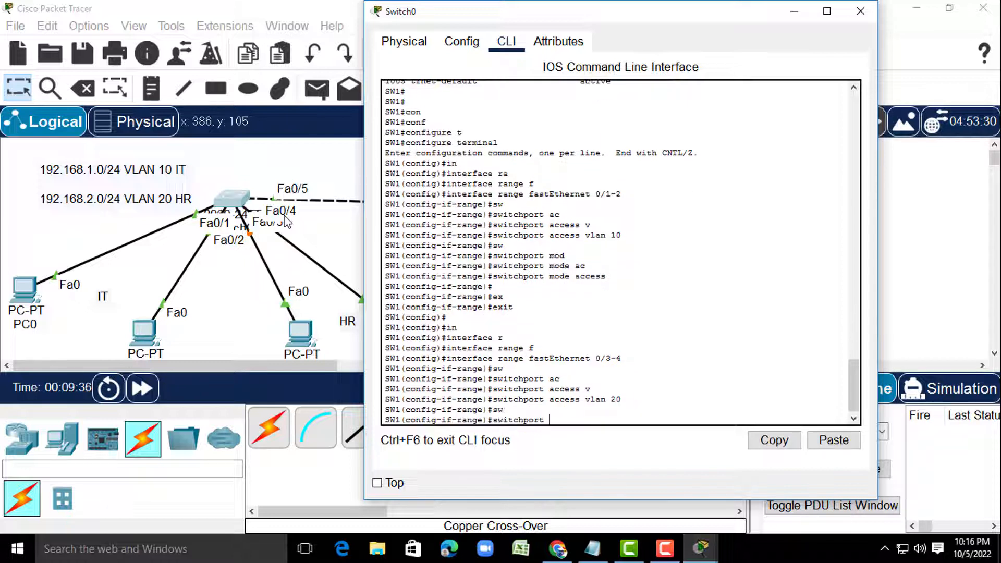
text(mo)
key(Tab)
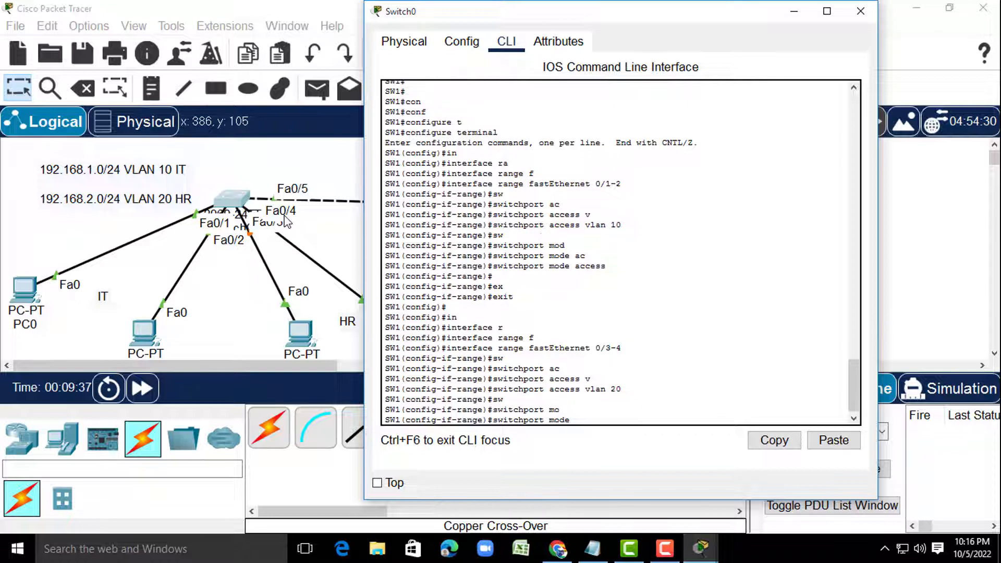
text(ac)
key(Tab)
key(Return)
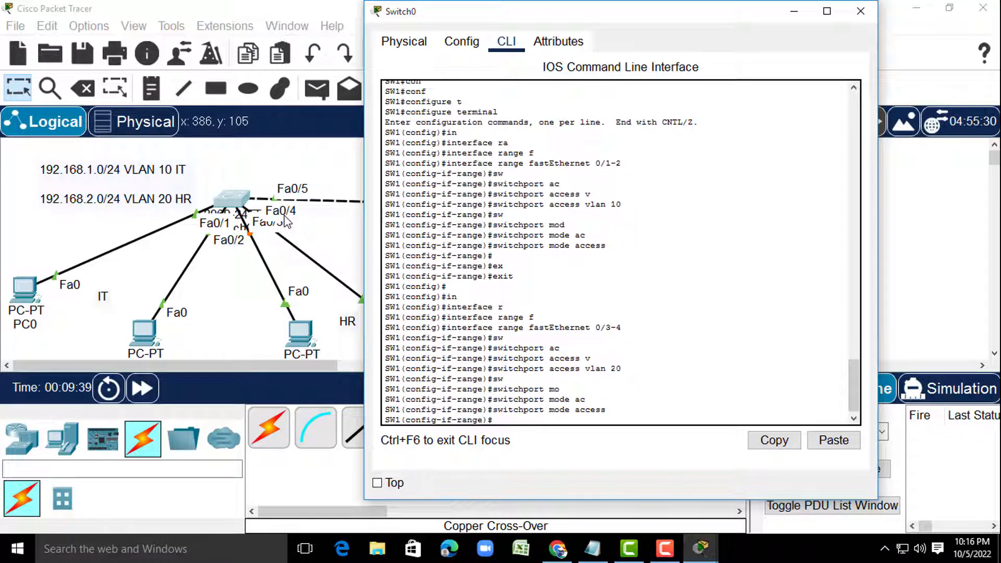
- Exit interface range and global configuration on SW1, returning to privileged EXEC mode
text(ex)
key(Tab)
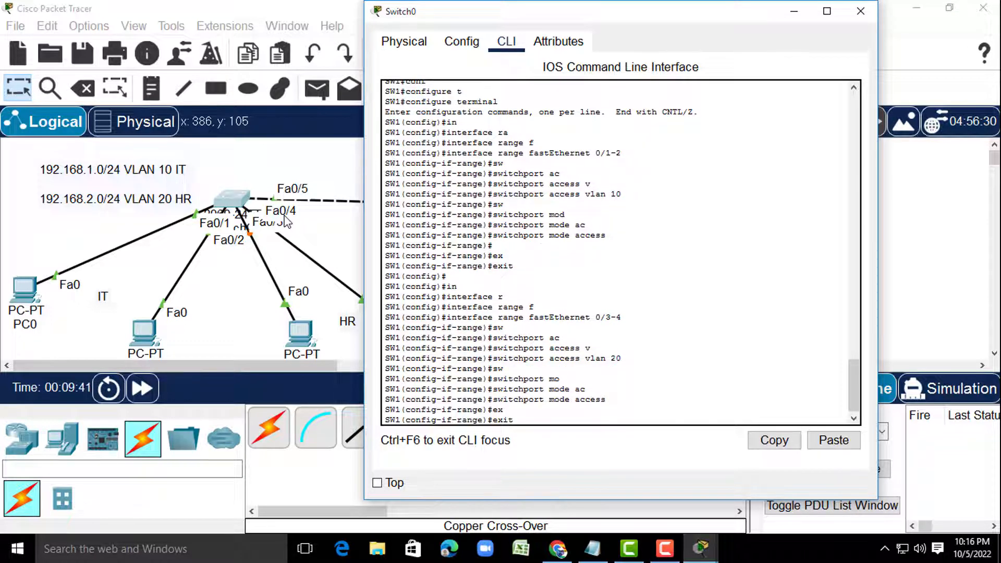
key(Return)
key(Return)
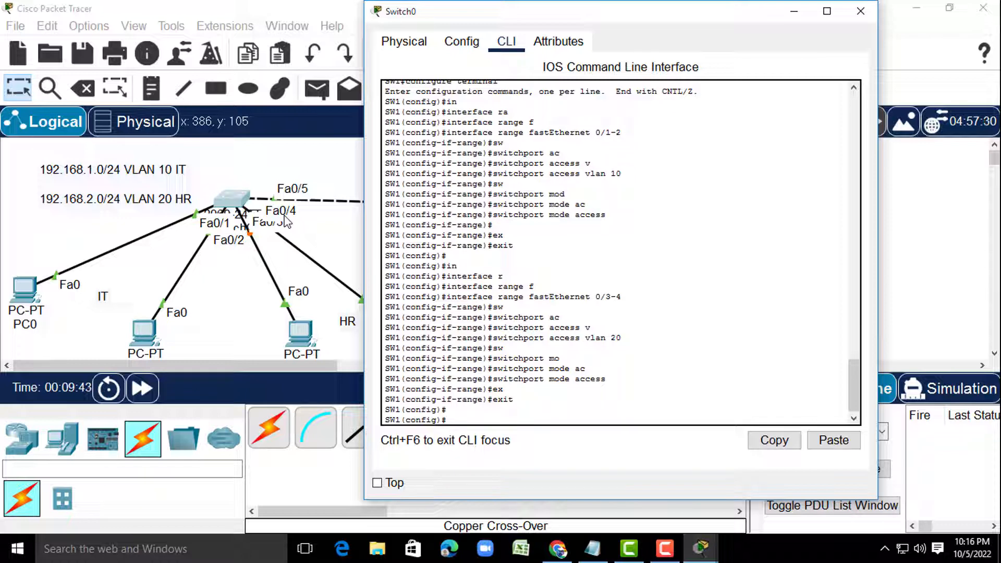
text(ex)
key(Tab)
key(Return)
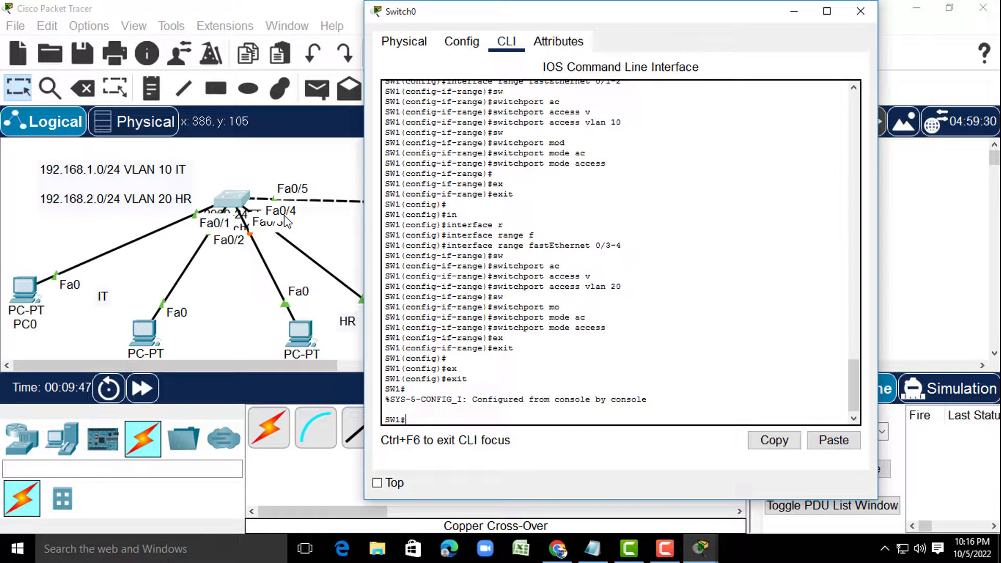
key(Return)
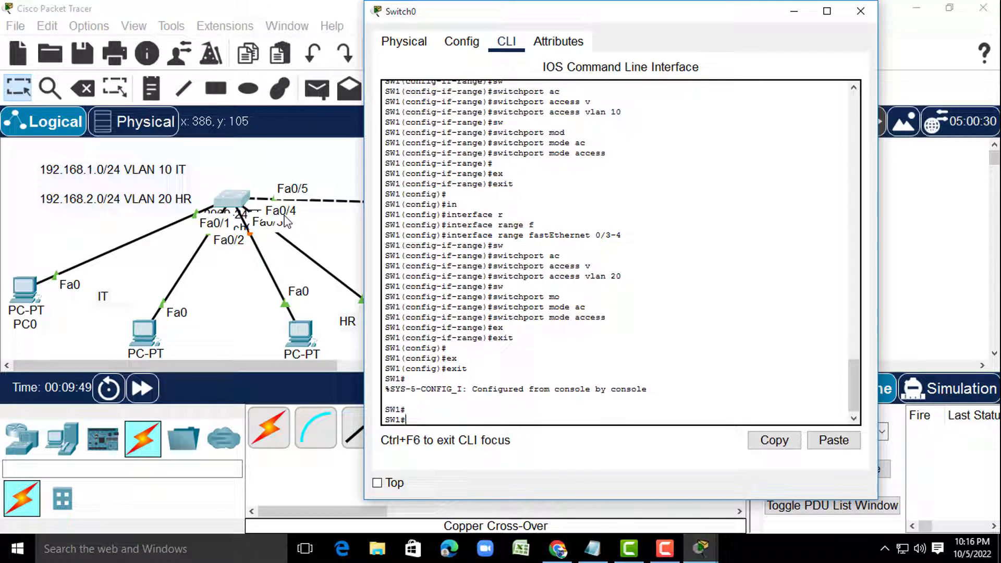
- Run show vlan brief on SW1 and examine the port assignments in the VLAN 10 IT and VLAN 20 HR rows
text(sh)
key(Tab)
text(v)
key(Tab)
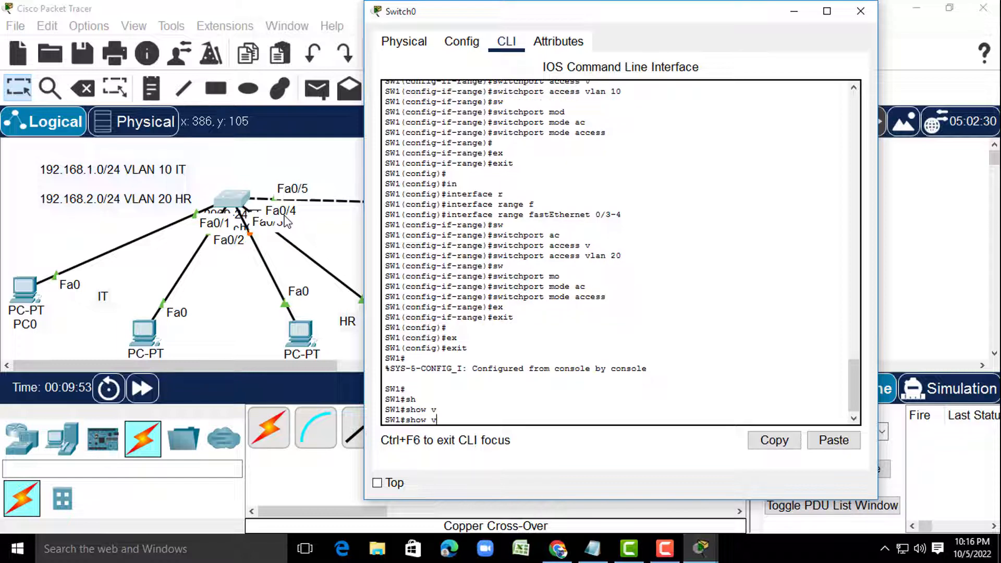
text(l)
key(Tab)
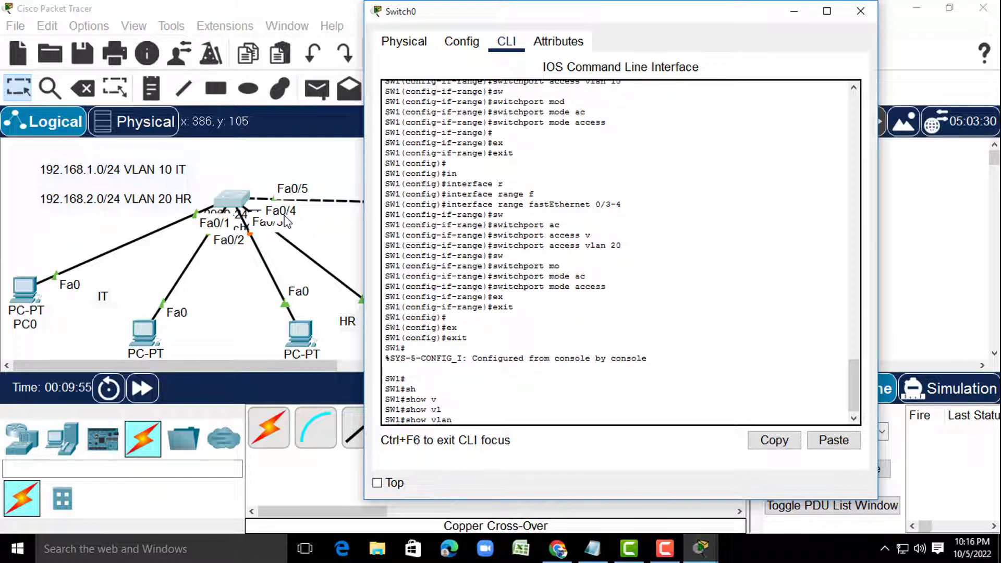
text(b)
key(Tab)
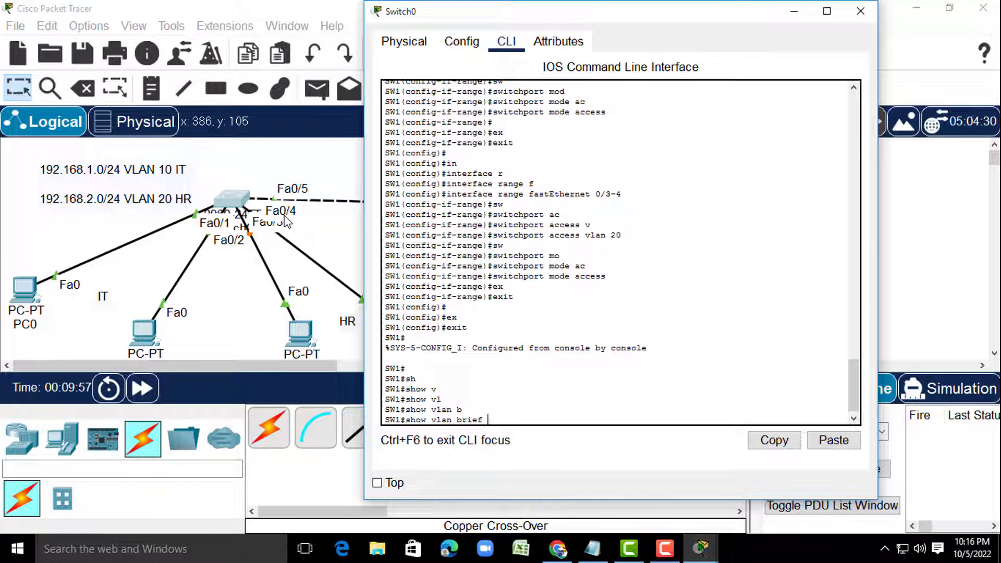
key(Return)
key(Return)
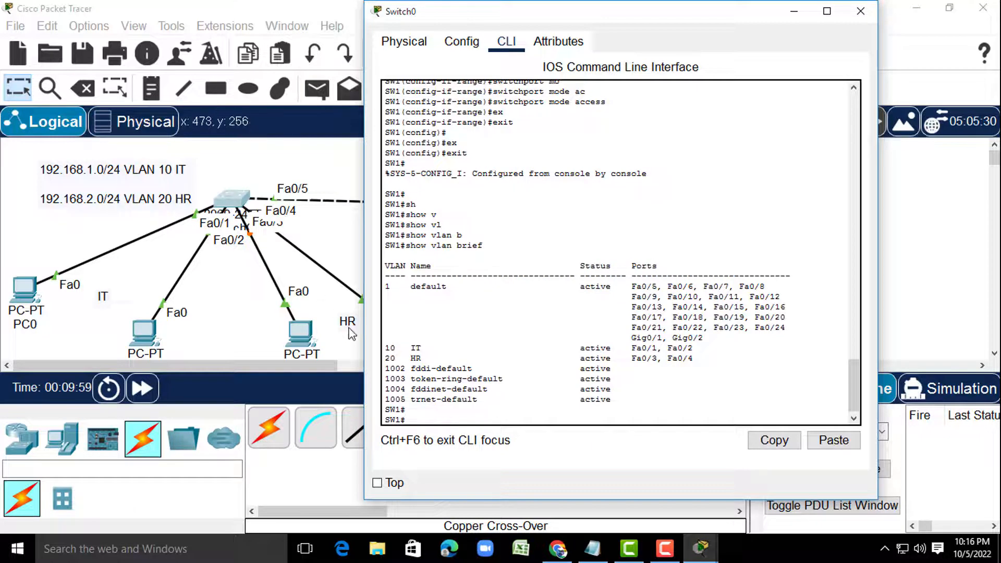
drag(389, 350, 711, 347)
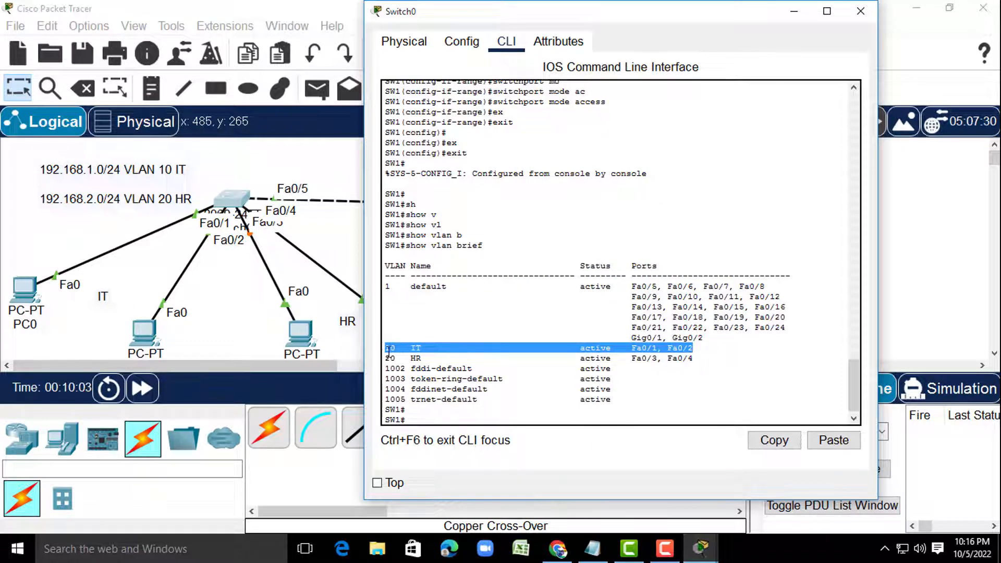
drag(386, 360, 701, 361)
click(701, 361)
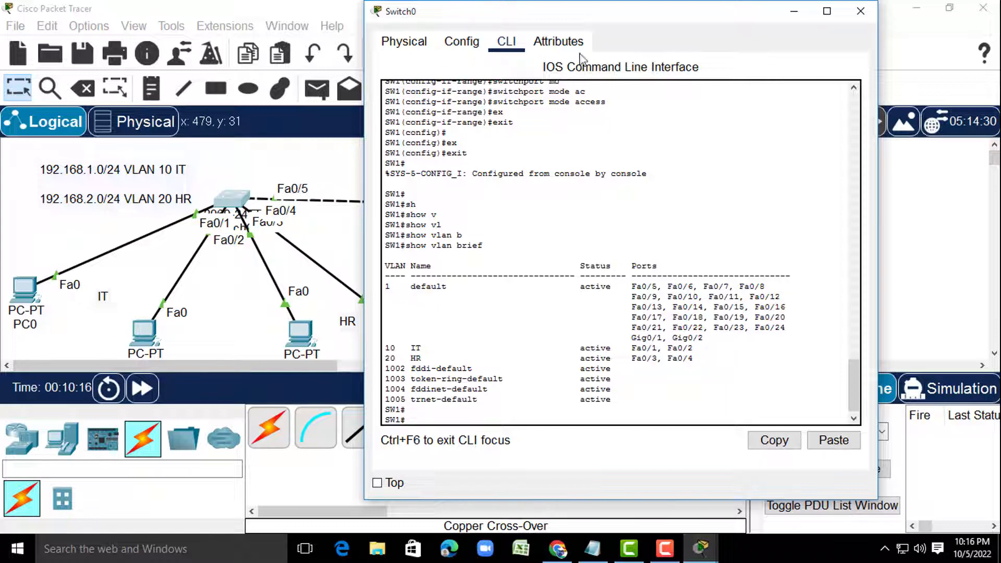
- Enter global configuration mode on SW1 with configure terminal
drag(567, 11, 650, 30)
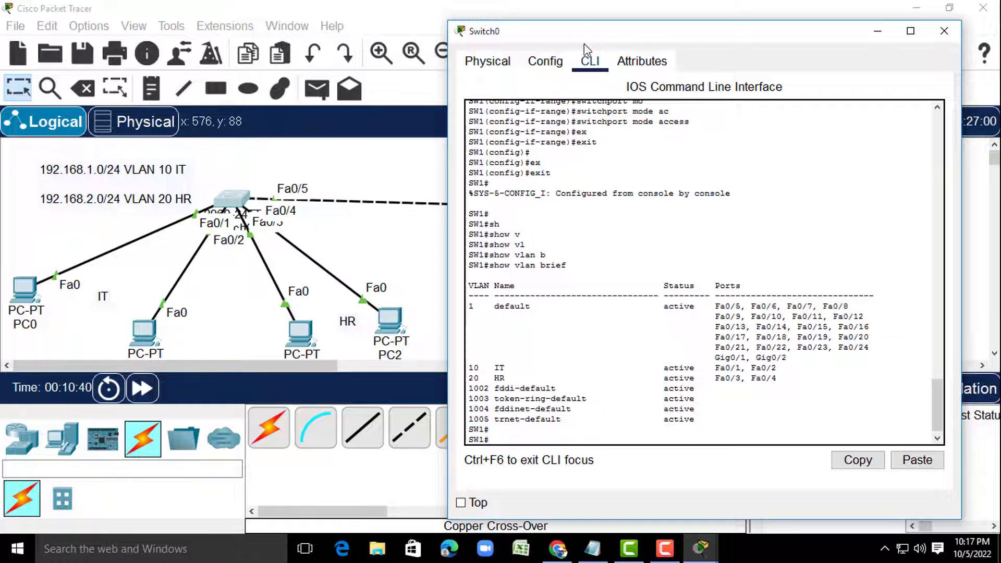
drag(586, 31, 475, 268)
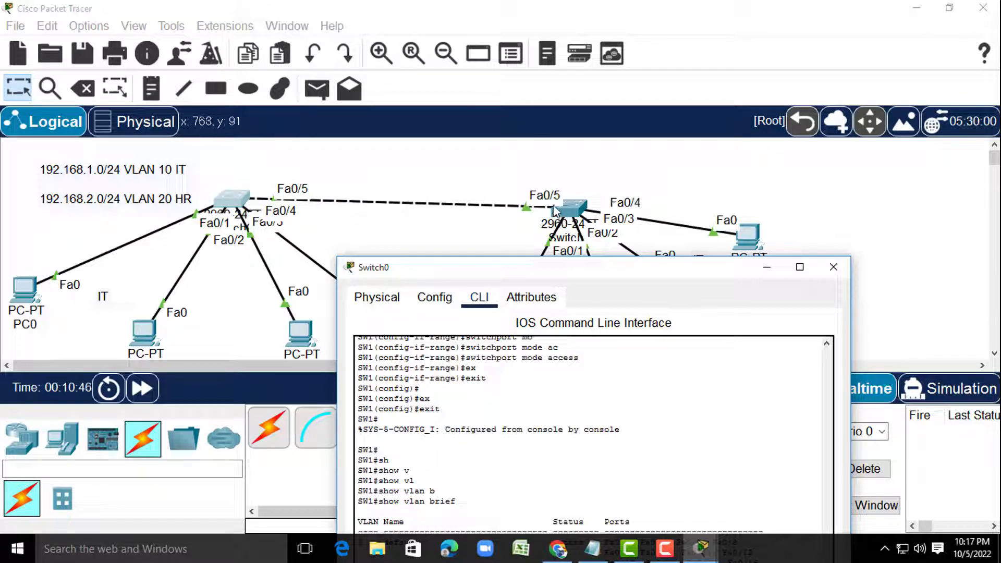
drag(493, 262, 511, 94)
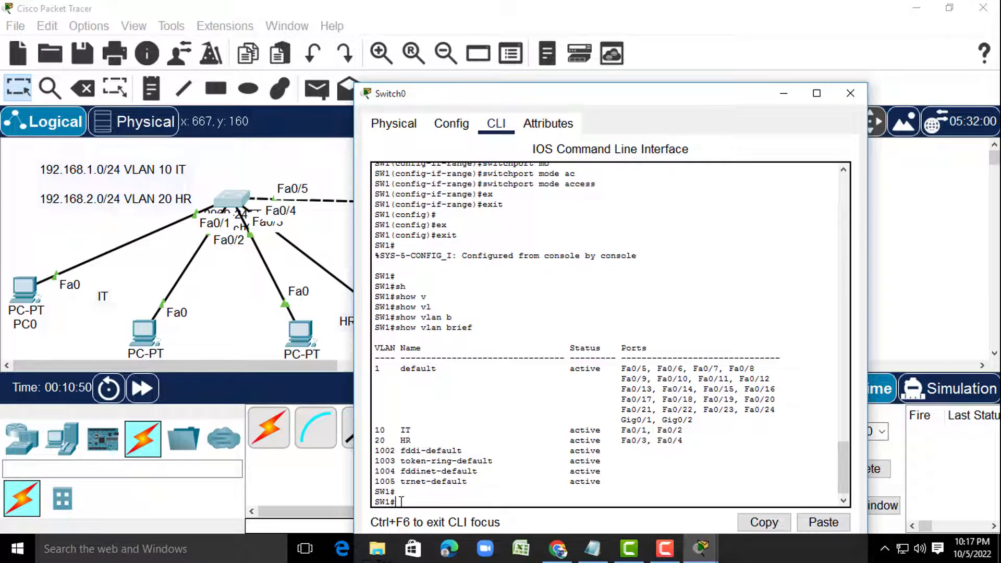
drag(578, 86, 574, 42)
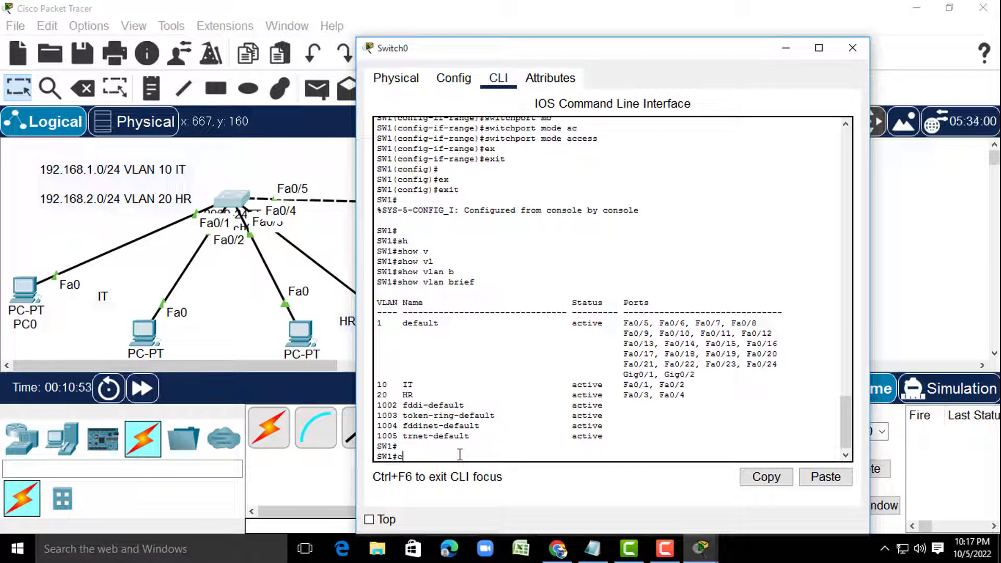
text(con)
key(Tab)
text(f)
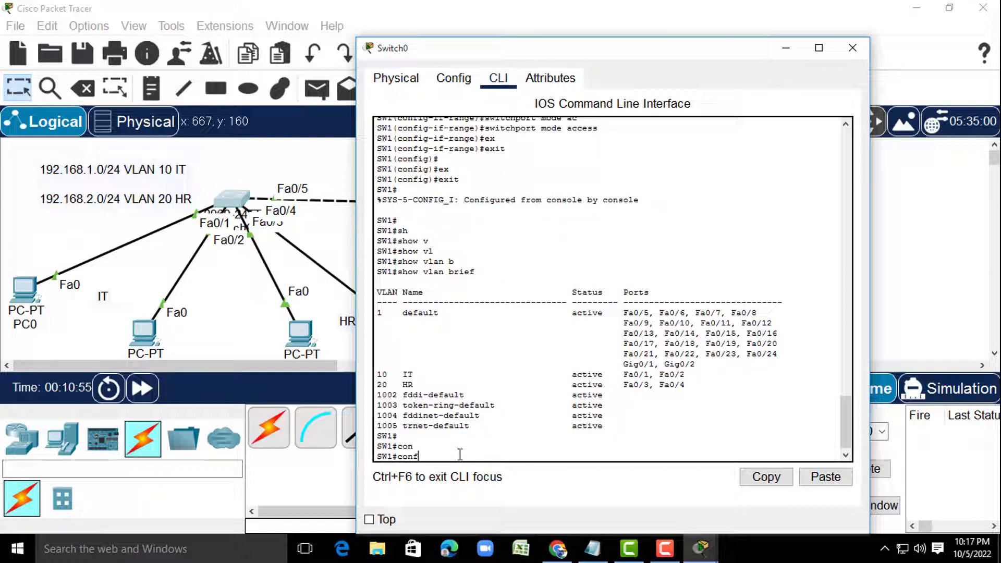
key(Tab)
text(t)
key(Tab)
key(Return)
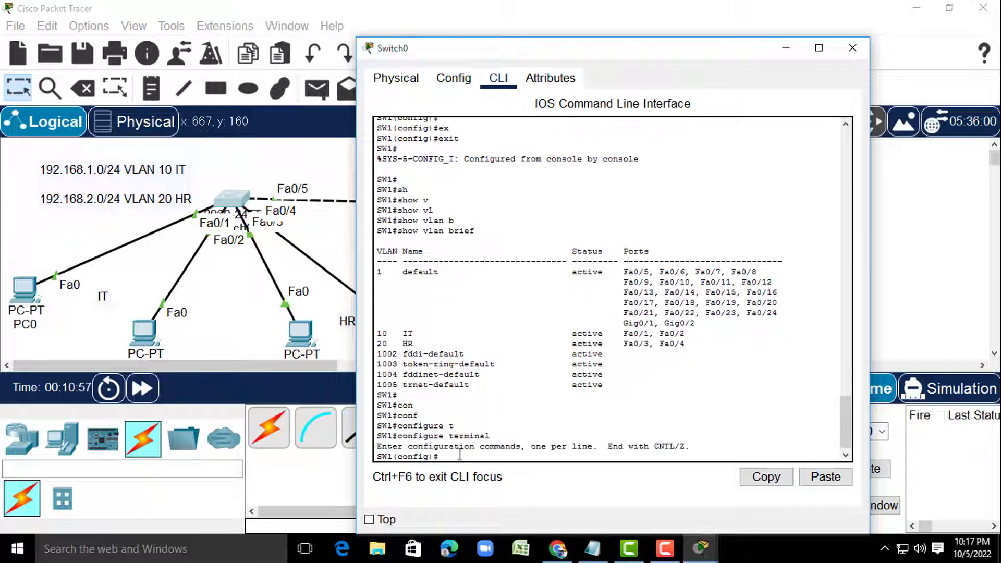
- Enter interface configuration for fastEthernet 0/5 on SW1, the port linking to the other switch
text(in)
key(Tab)
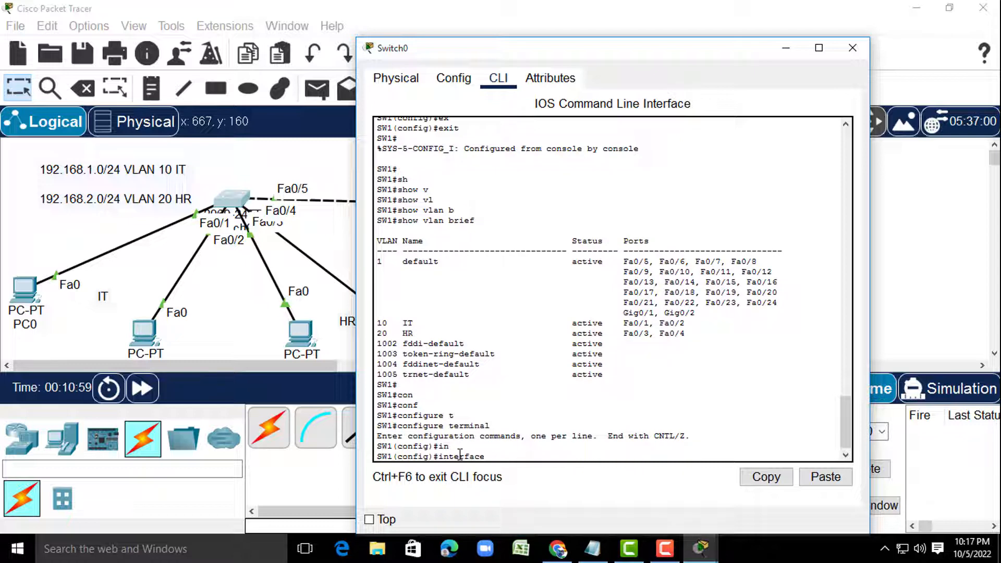
text(f)
key(Tab)
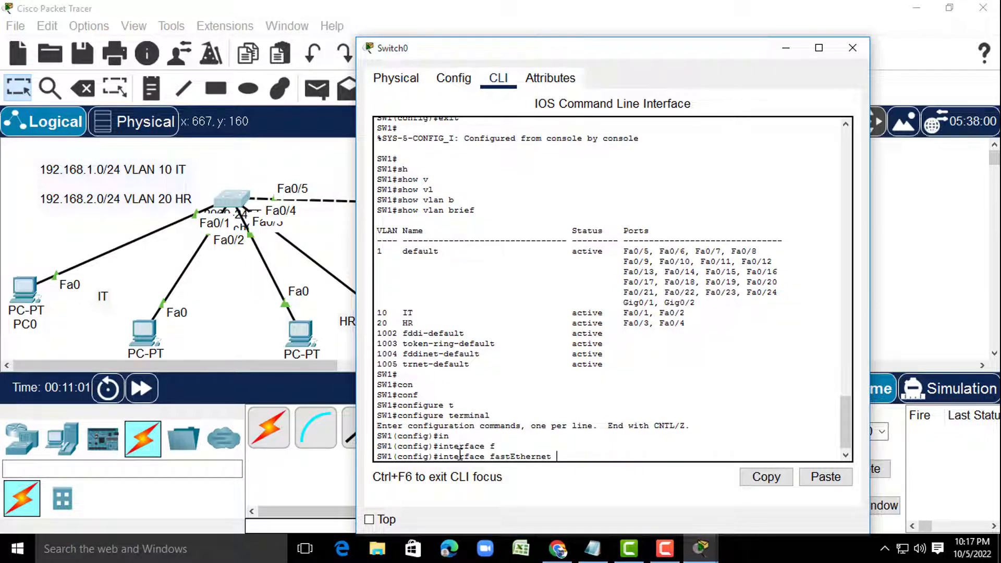
text(0/5)
key(Return)
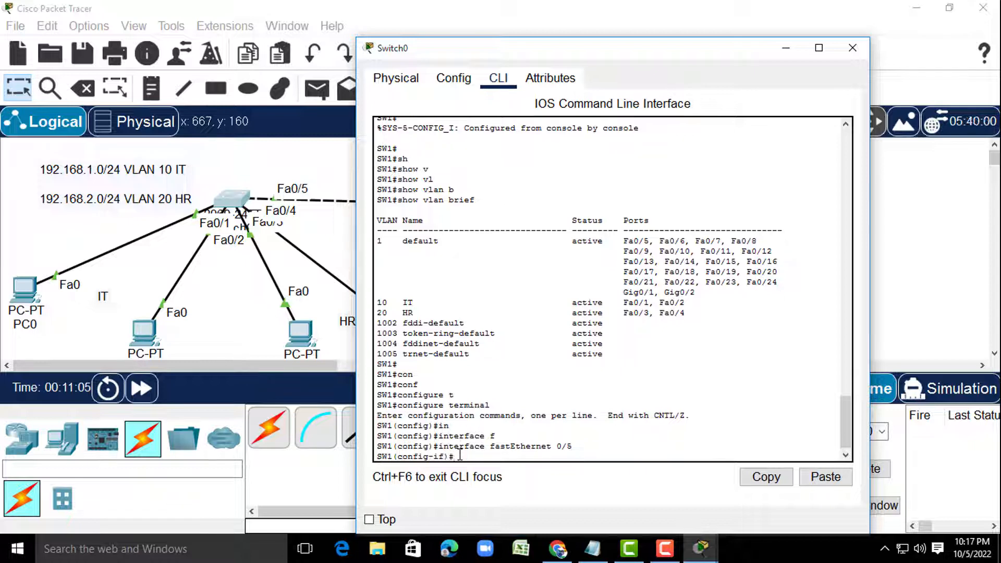
- Set the fastEthernet 0/5 port on SW1 to switchport mode trunk
text(sw)
key(Tab)
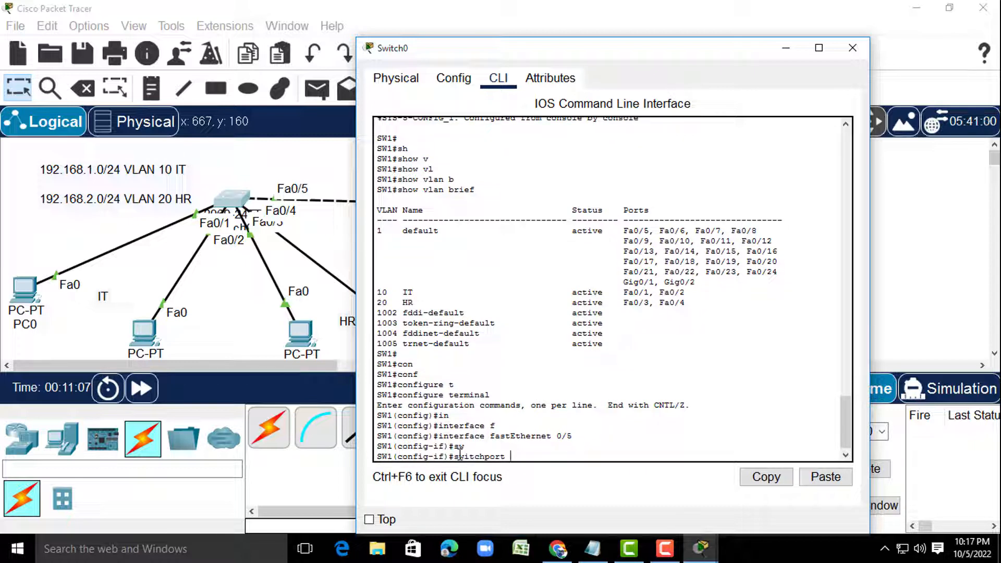
text(m)
text(o)
key(Tab)
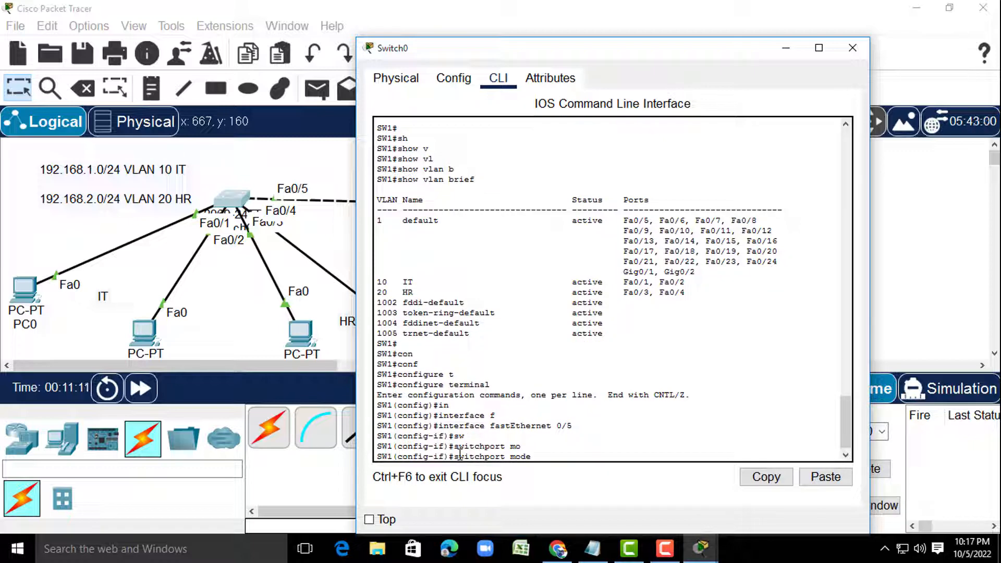
text(tr)
key(Tab)
key(Return)
key(Return)
key(Return)
key(Return)
key(Return)
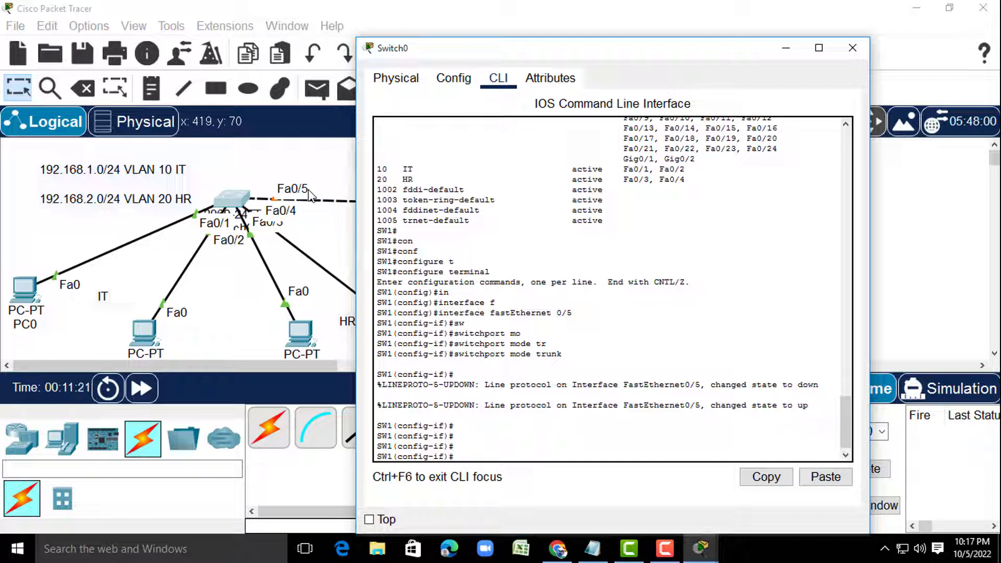
- Exit the fastEthernet 0/5 interface configuration and global configuration on SW1, back to privileged EXEC mode
text(ex)
key(Tab)
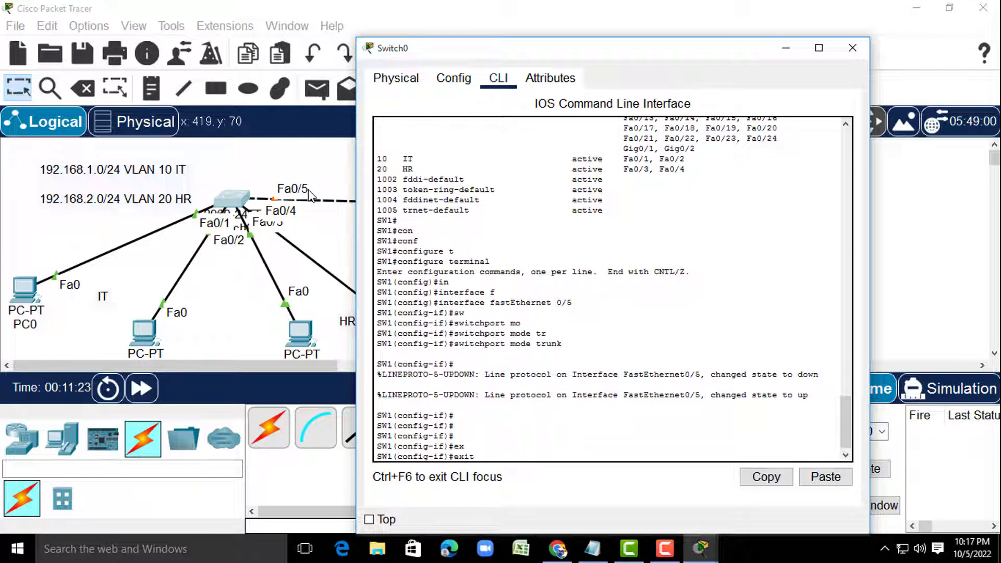
key(Return)
key(Return)
key(Return)
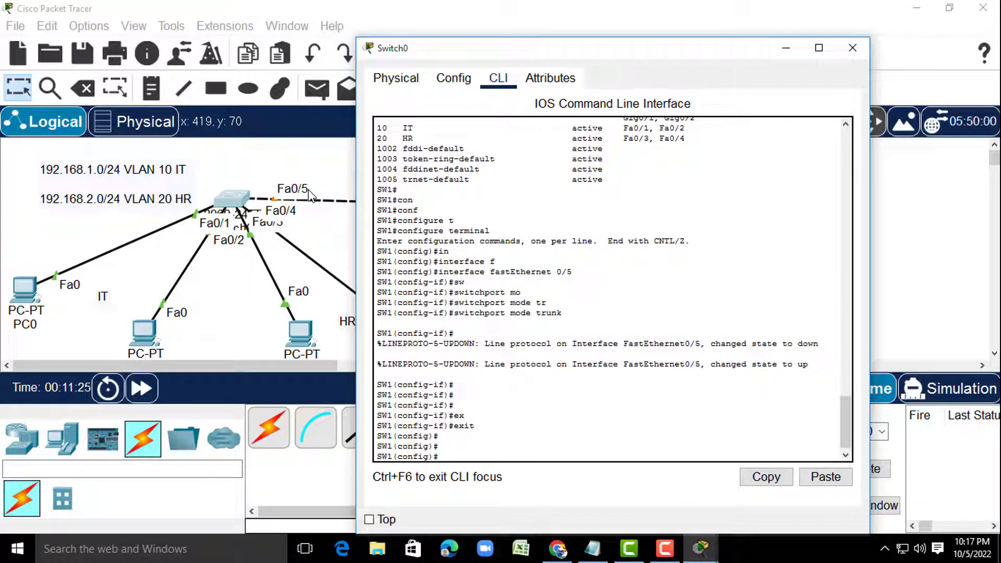
text(ex)
key(Tab)
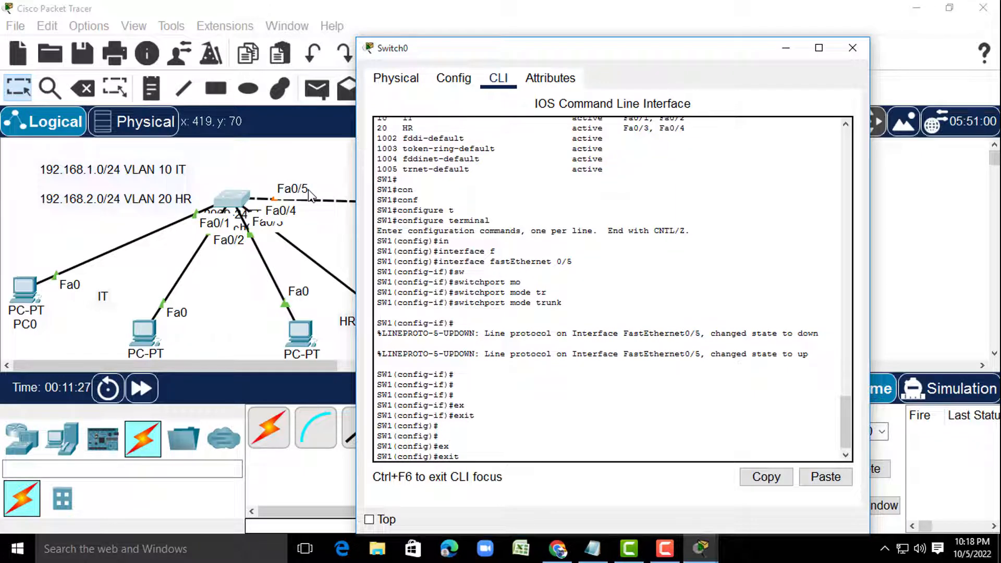
key(Return)
key(Return)
key(Return)
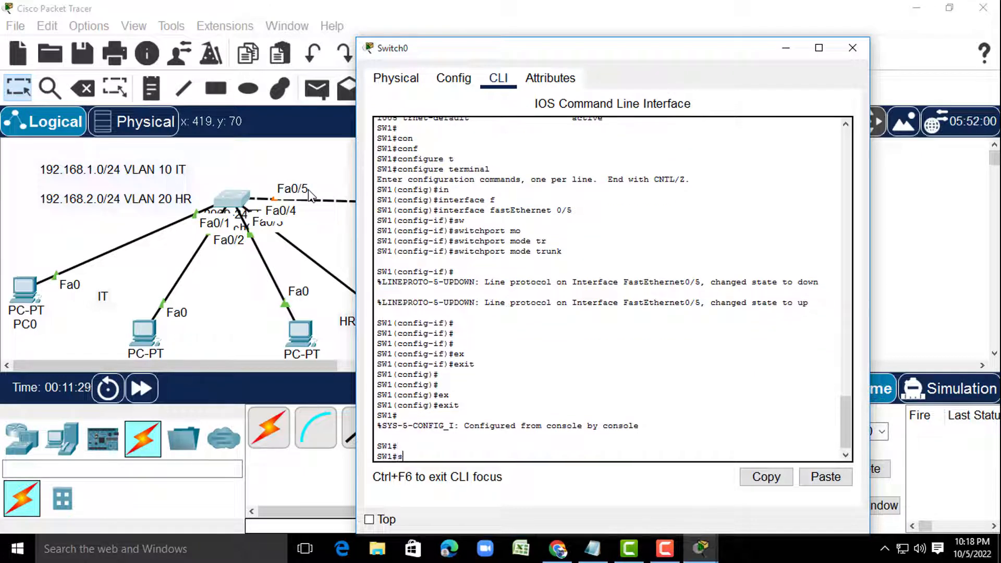
- Run show interfaces trunk on SW1 and examine the Fa0/5 mode, encapsulation and status entry
text(sh)
key(Tab)
text(in)
key(Tab)
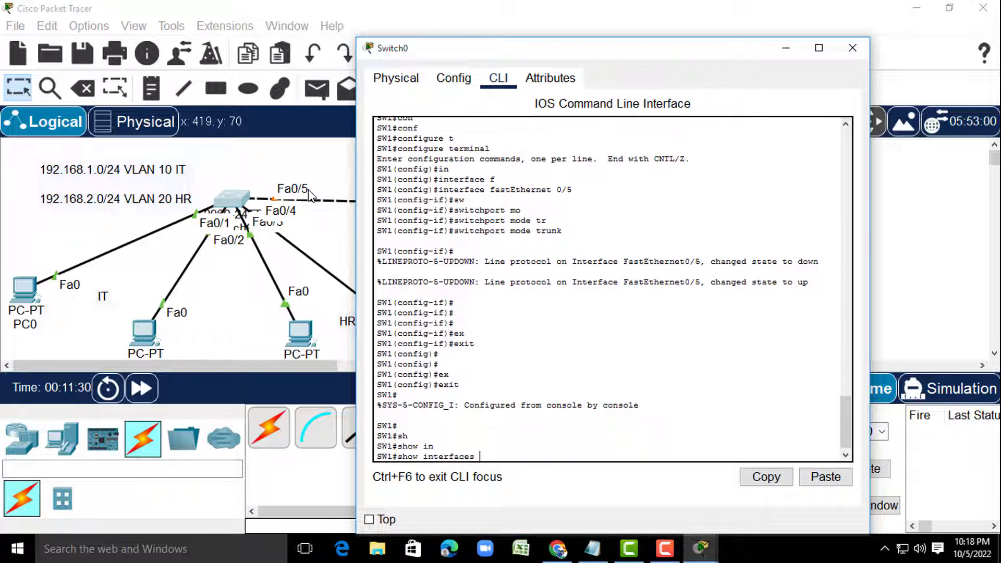
text(tr)
key(Tab)
key(Return)
key(Return)
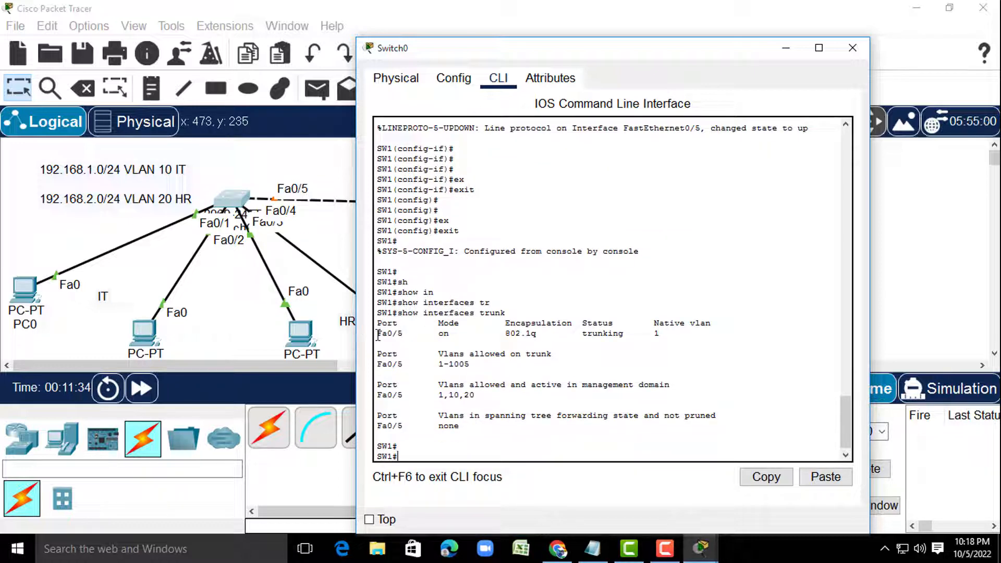
drag(379, 336, 481, 340)
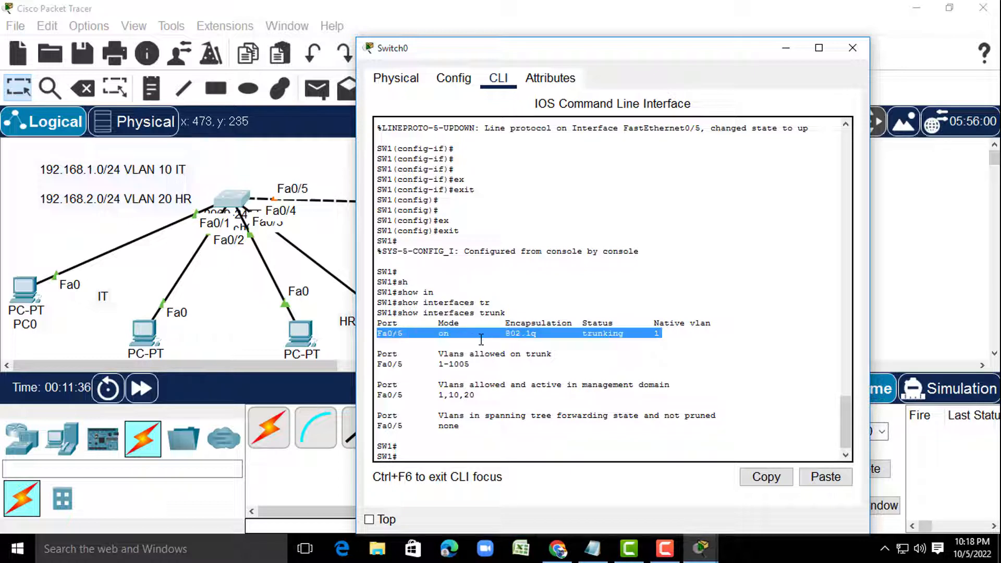
click(458, 332)
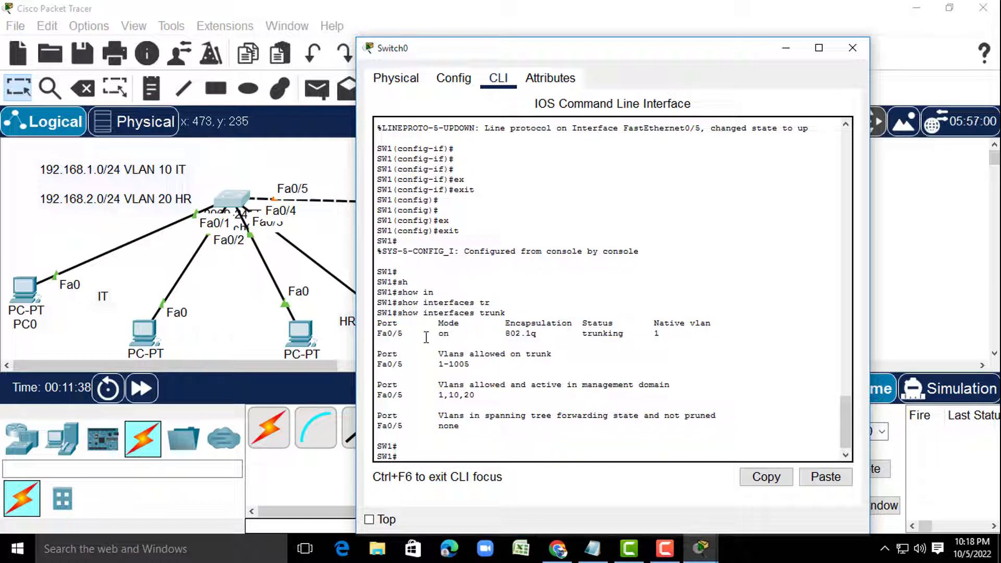
drag(427, 336, 677, 339)
click(677, 339)
- Save SW1's running-config to startup-config with the default destination filename and close the switch's window
text(o)
key(Tab)
text(p)
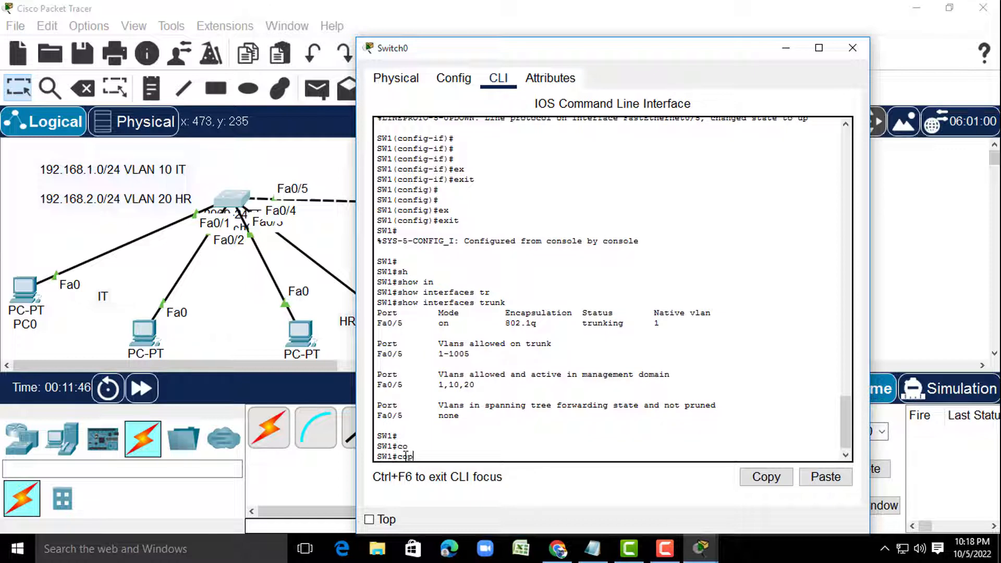
key(Tab)
text(ru)
key(Tab)
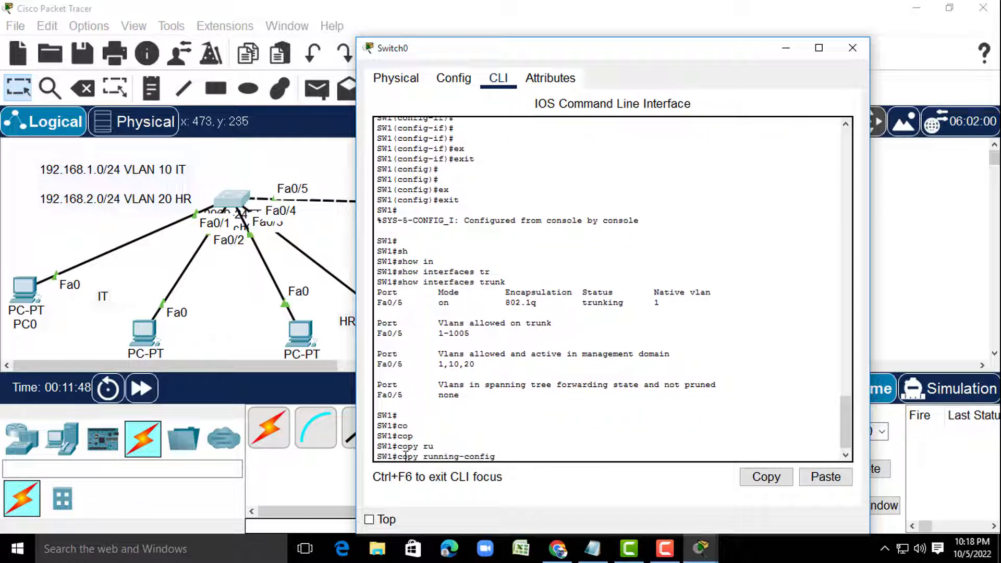
text(st)
key(Tab)
key(Return)
key(Return)
key(Return)
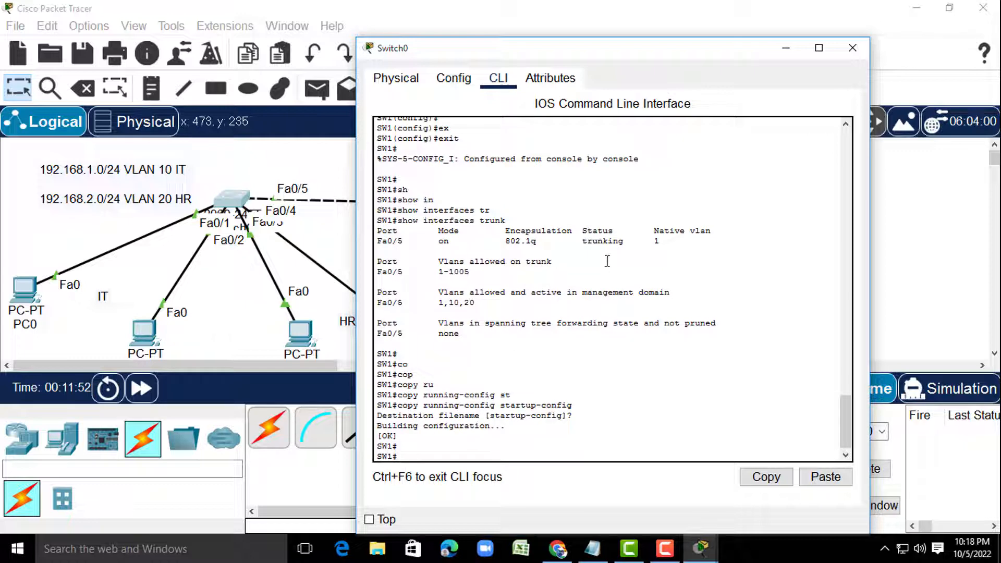
click(852, 52)
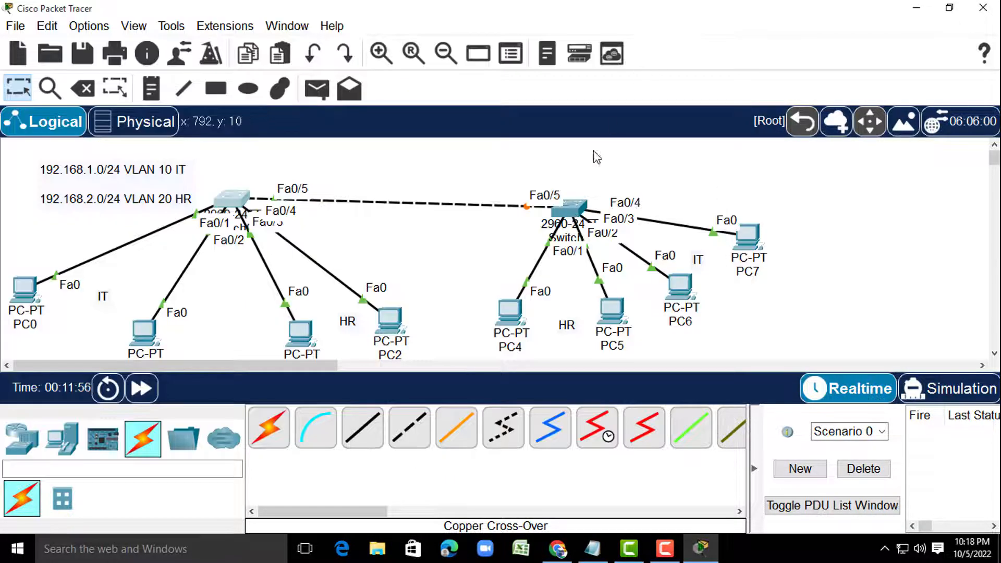
- Open the command line of the second switch, Switch1, and enter privileged EXEC mode with enable
click(569, 208)
click(386, 47)
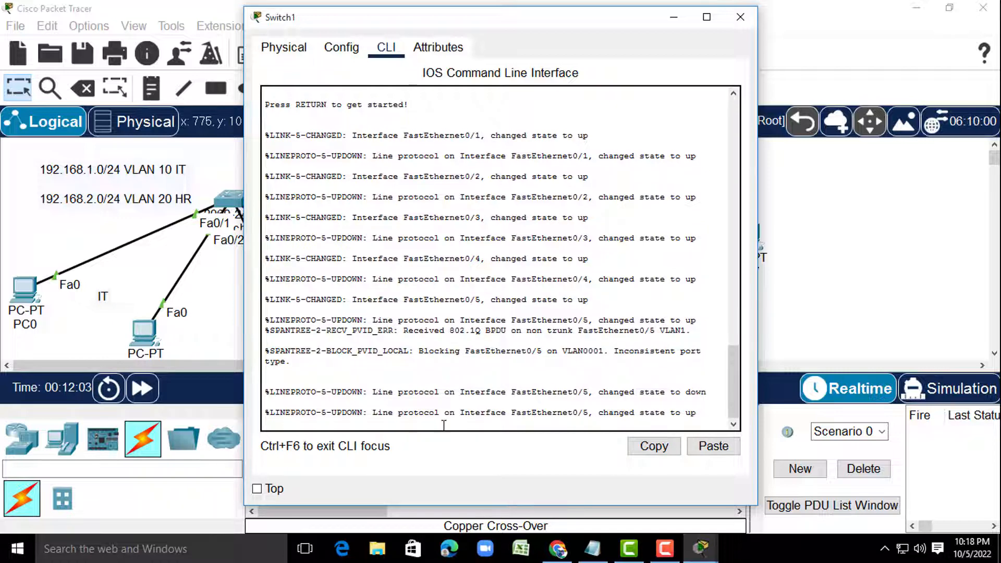
key(Return)
key(Return)
key(Return)
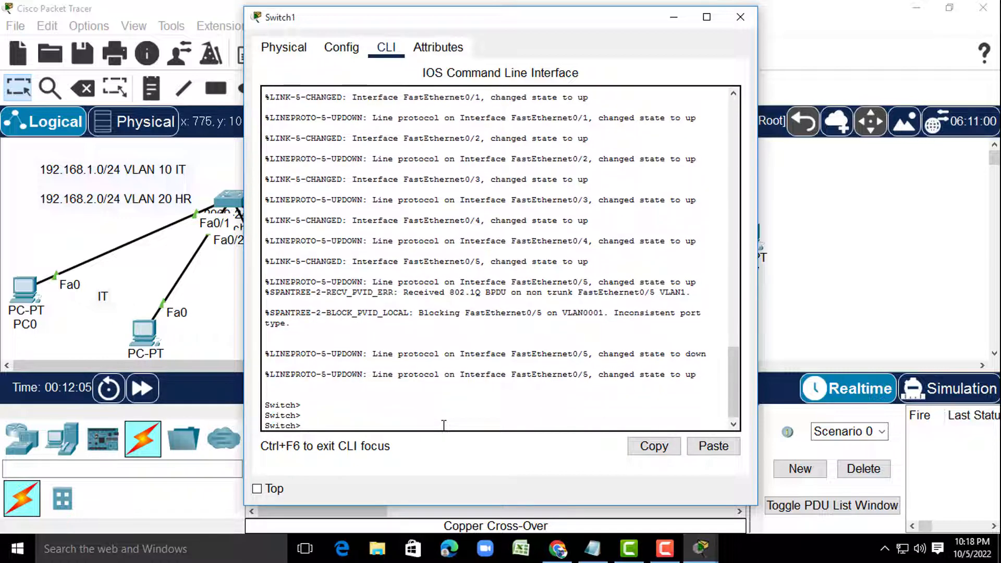
text(en)
key(Tab)
key(Return)
key(Return)
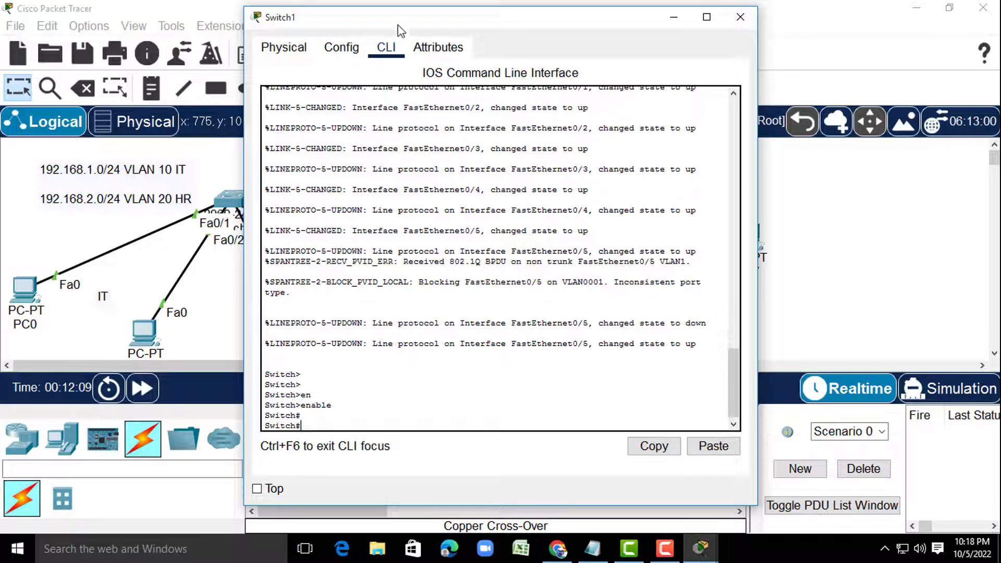
- Maximize the Switch1 window and run show vlan brief to examine the ports assigned to the default VLAN 1
drag(400, 16, 202, 12)
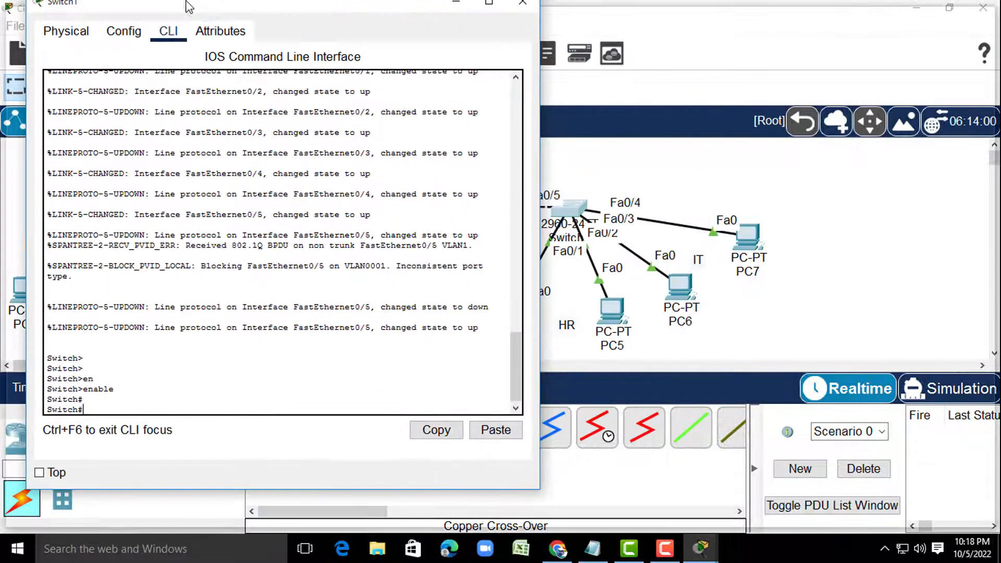
double_click(199, 20)
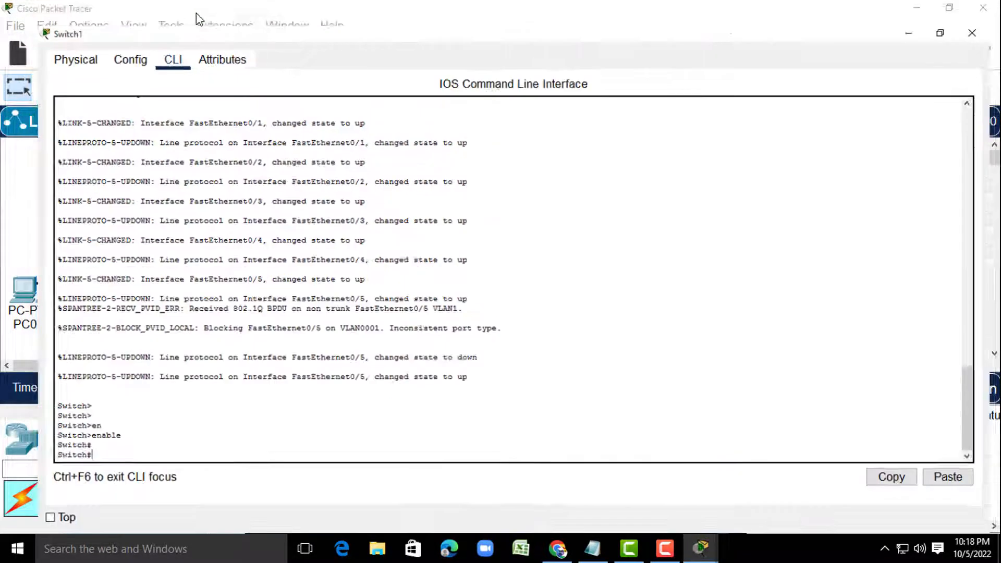
drag(292, 9, 120, 1)
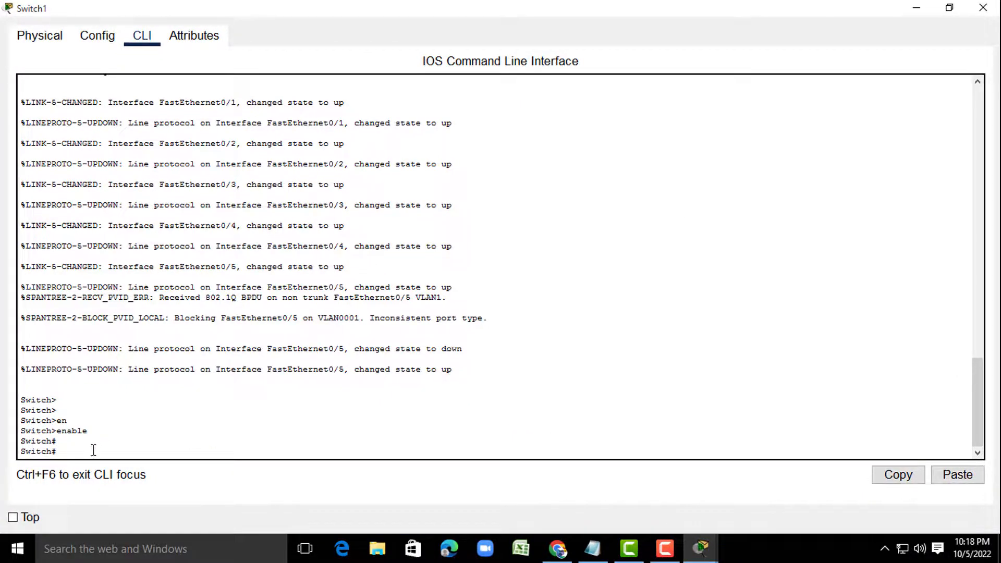
text(h)
key(Tab)
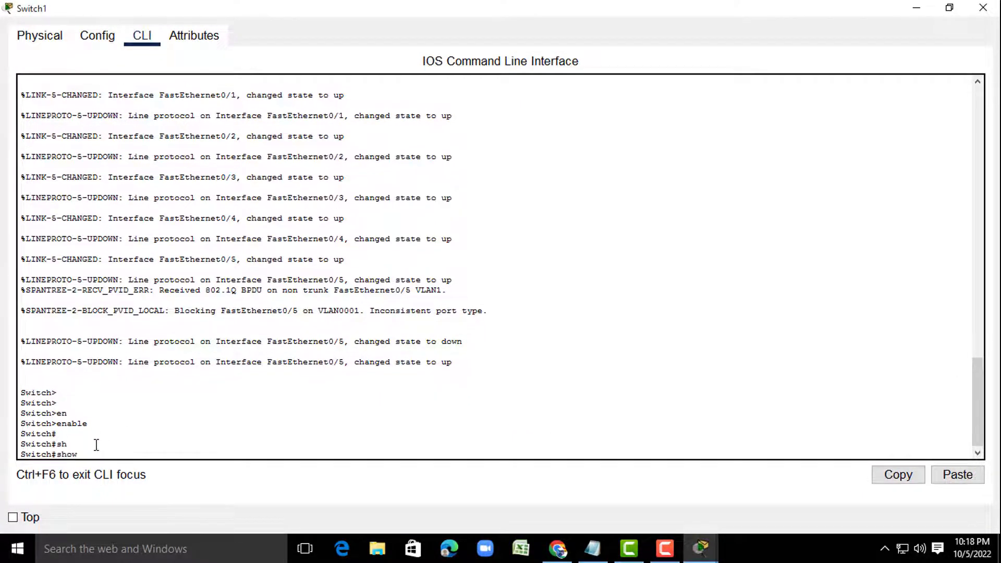
text(vl)
key(Tab)
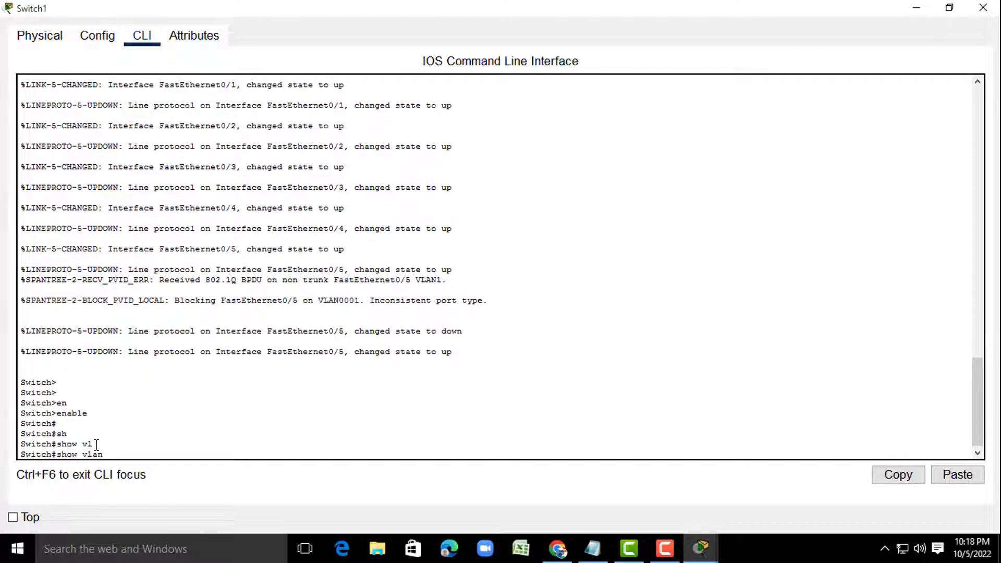
text(br)
key(Tab)
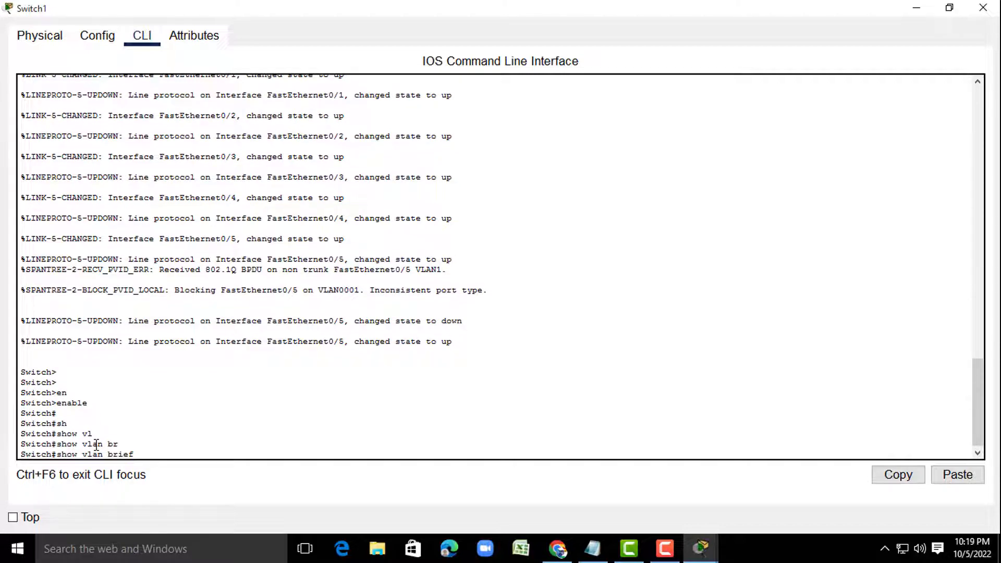
key(Return)
key(Return)
key(Return)
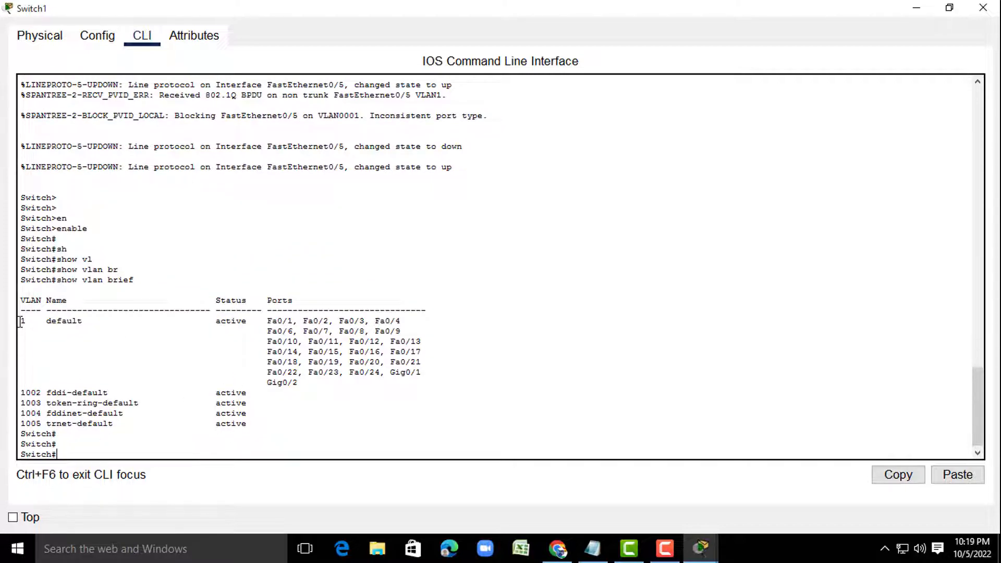
drag(20, 322, 386, 332)
click(63, 452)
- Restore the Switch1 window to its smaller size and move it aside to uncover the topology and its VLAN notes
click(950, 7)
drag(530, 17, 958, 16)
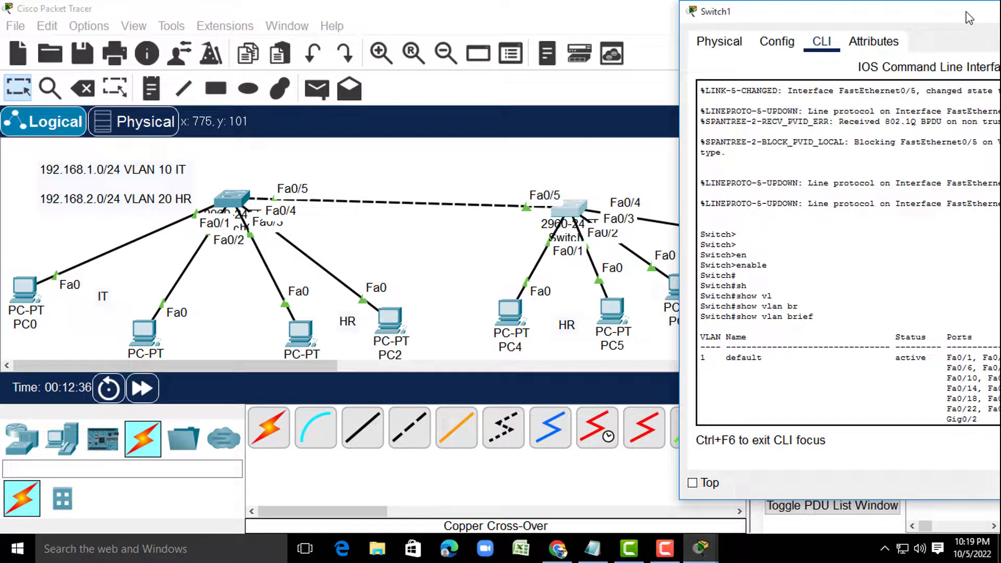
key(Return)
key(Return)
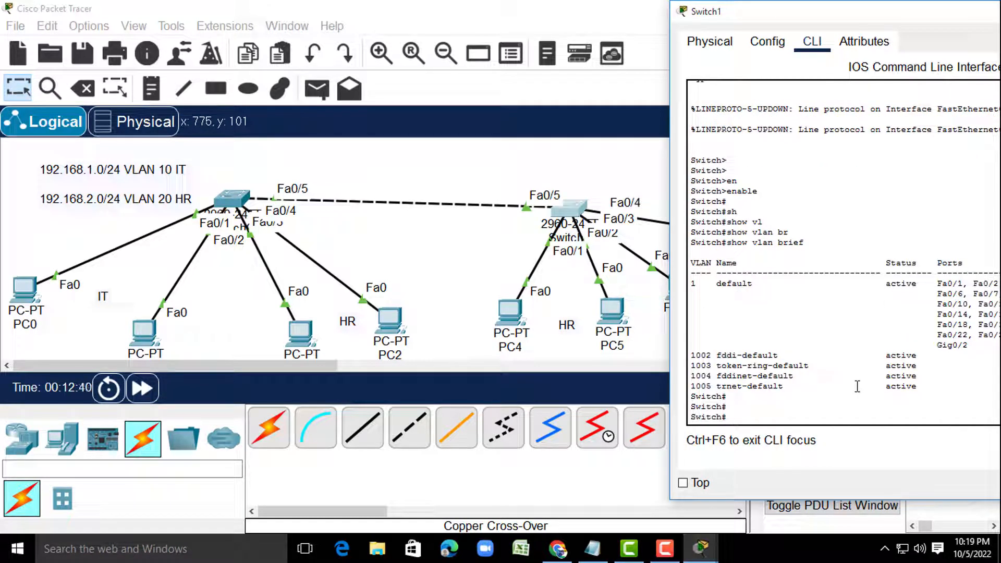
- Enter global configuration mode on Switch1 with configure terminal
text(con)
key(Tab)
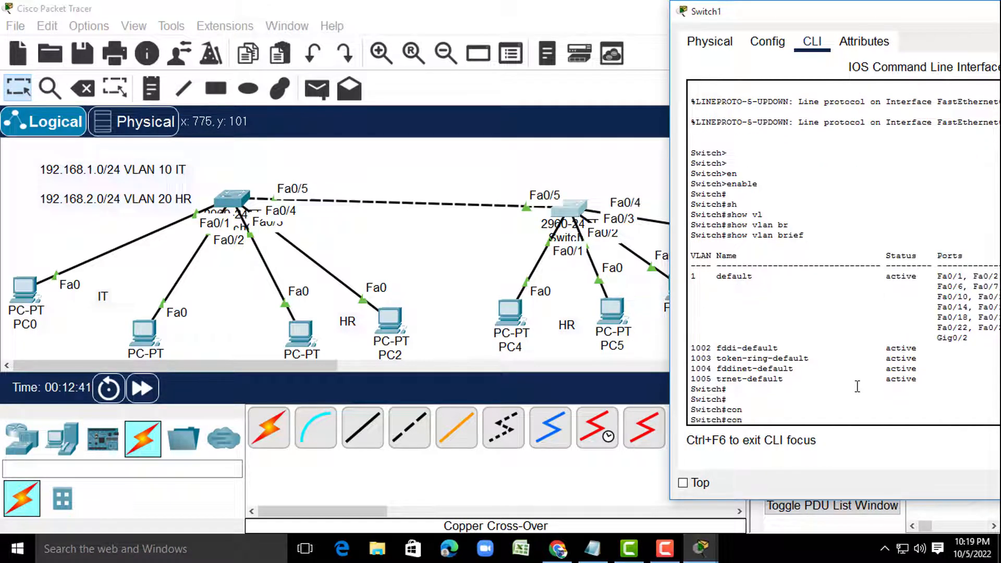
text(f)
key(Tab)
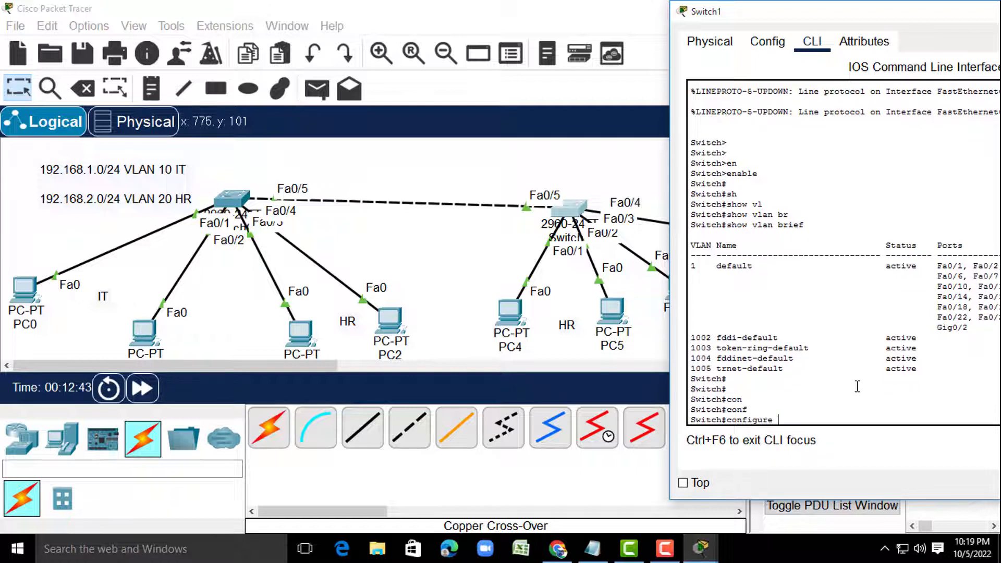
text(t)
key(Tab)
key(Return)
key(Return)
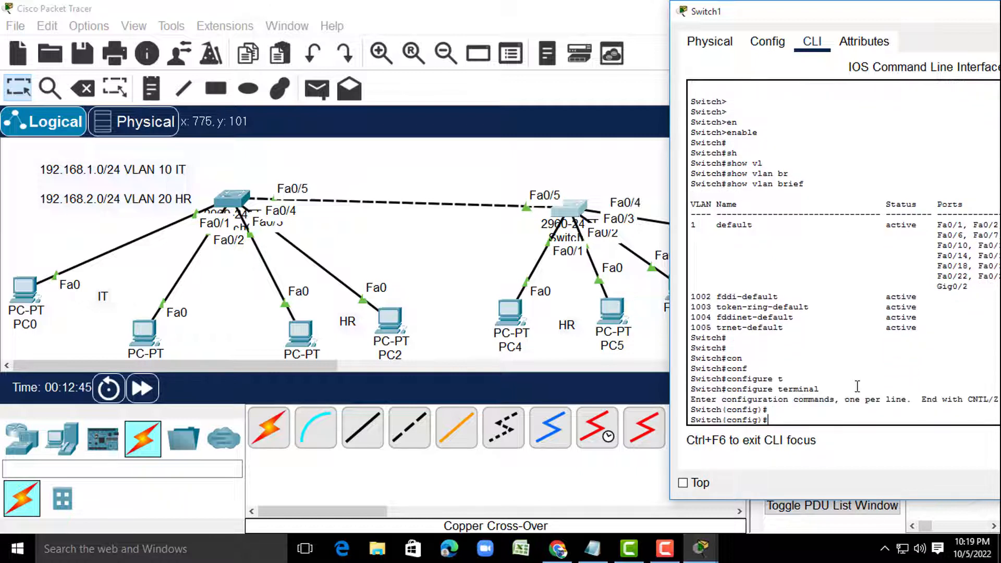
- Create VLAN 10 on Switch1, name it IT, and exit back to global configuration
text(vl)
key(Tab)
text(1)
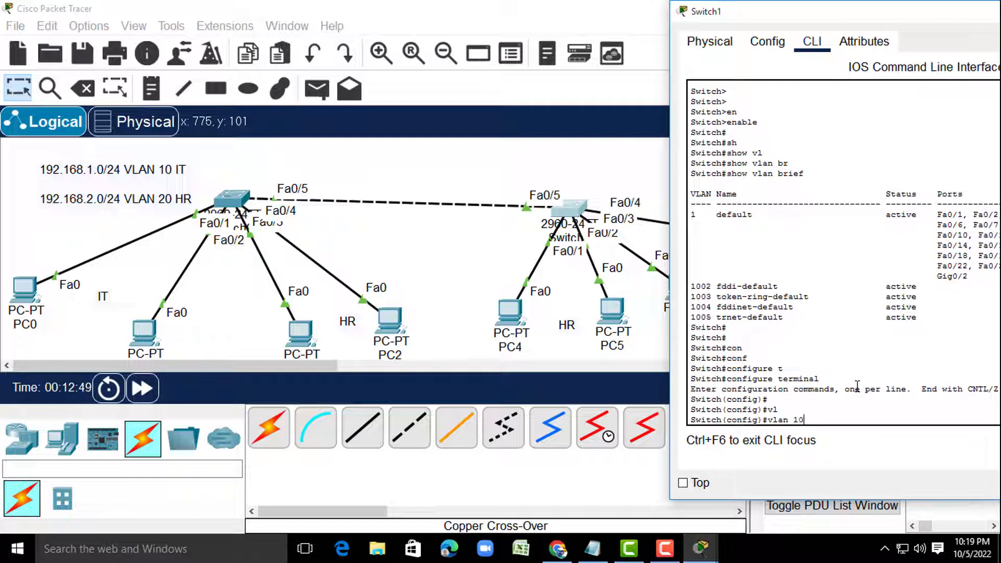
text(0)
key(Return)
text(na)
key(Tab)
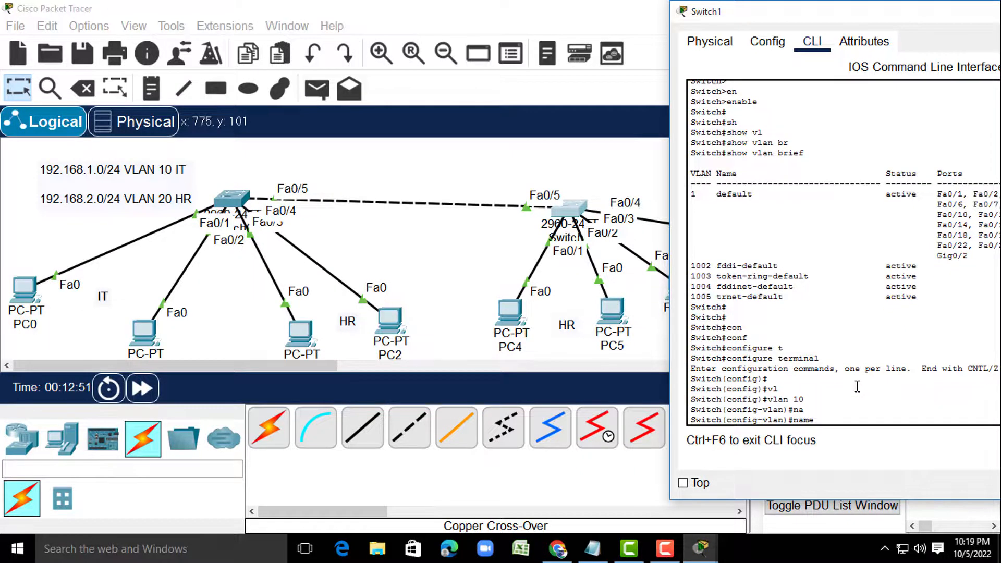
text(IT)
key(Return)
text(ex)
key(Tab)
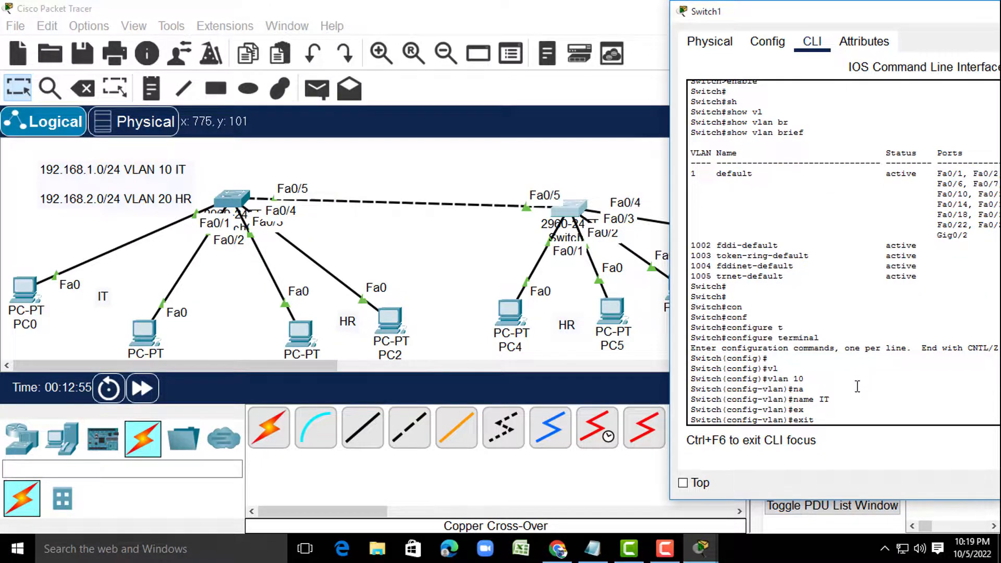
key(Return)
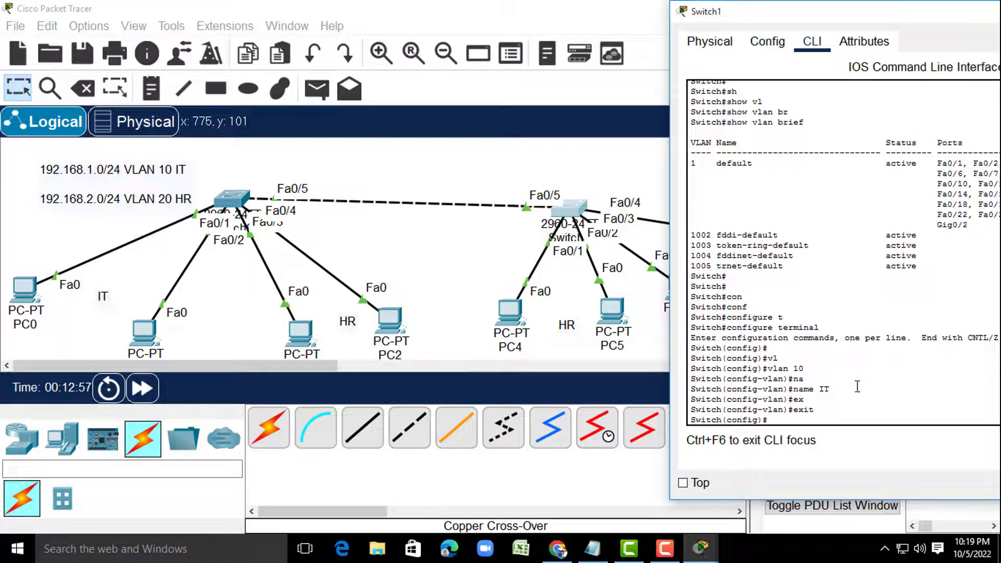
- Create VLAN 20 on Switch1, name it HR, and exit back to global configuration
text(vl)
key(Tab)
text(20)
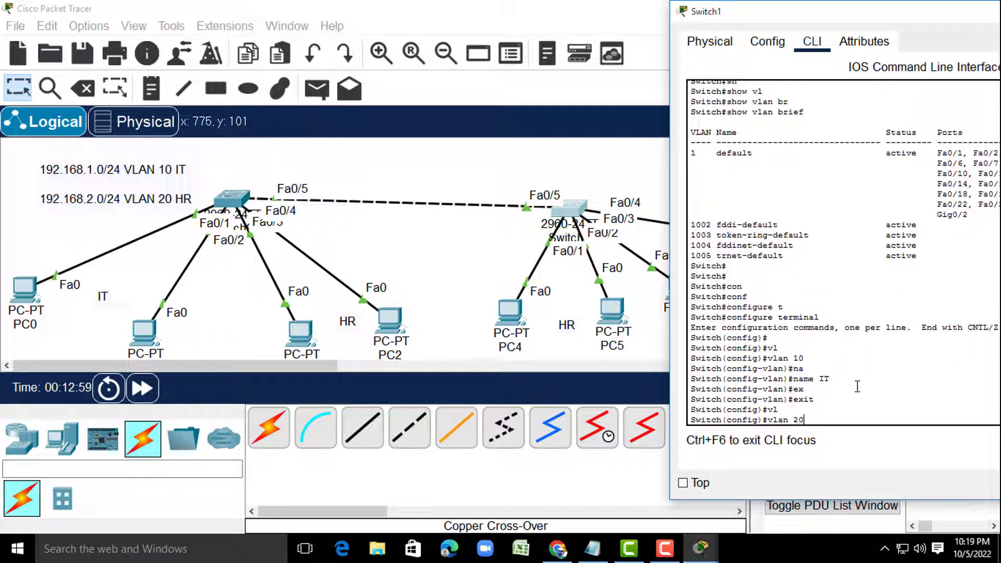
key(Return)
text(na)
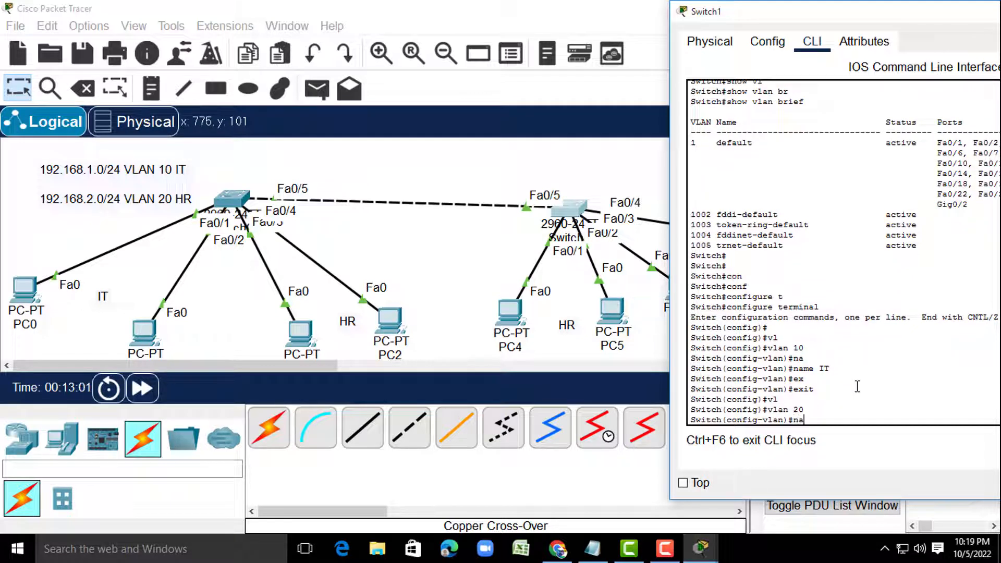
key(Tab)
text(HR)
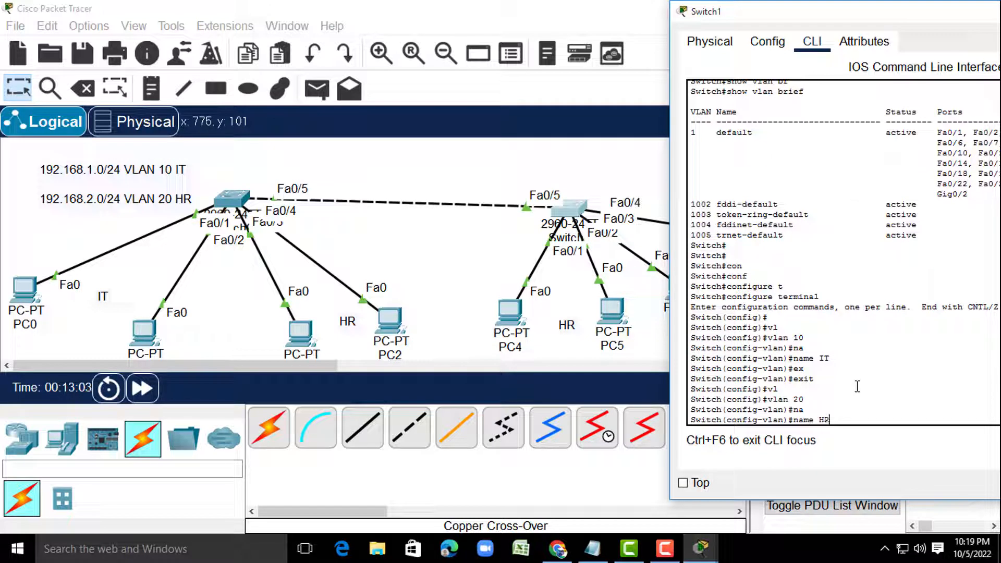
key(Return)
text(ex)
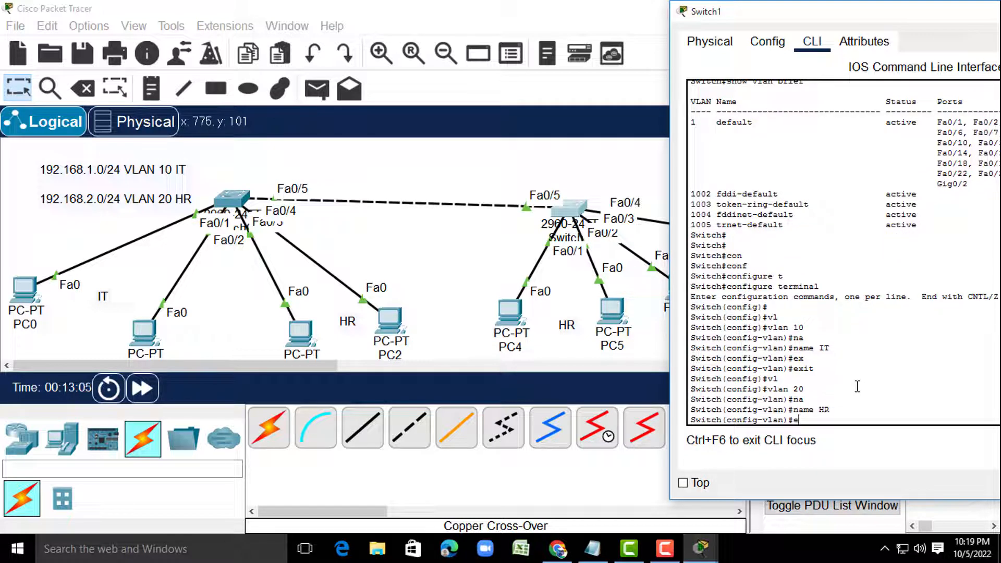
key(Tab)
key(Return)
key(Return)
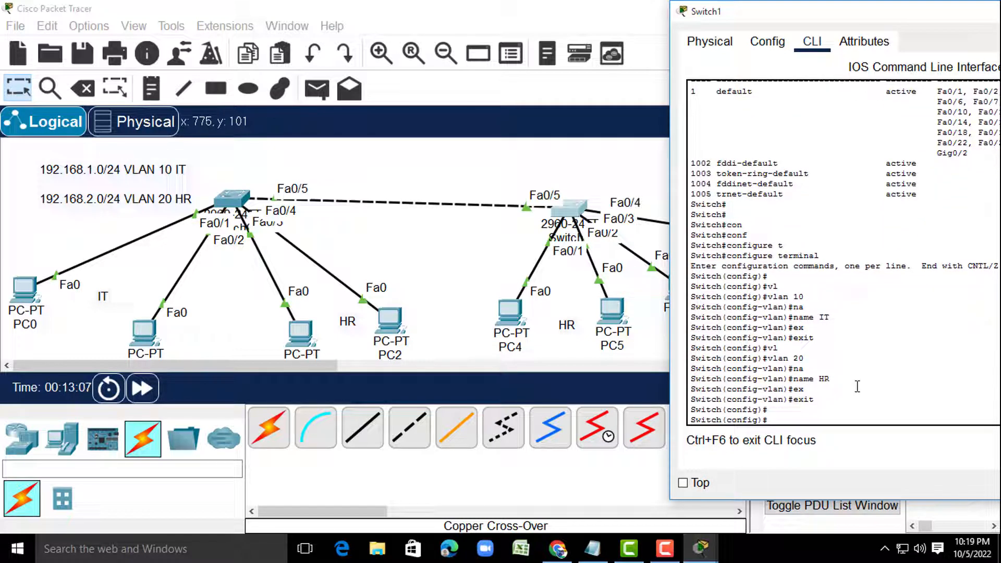
- Exit global configuration on Switch1, back to privileged EXEC mode
text(ex)
key(Tab)
key(Return)
key(Return)
key(Return)
key(Return)
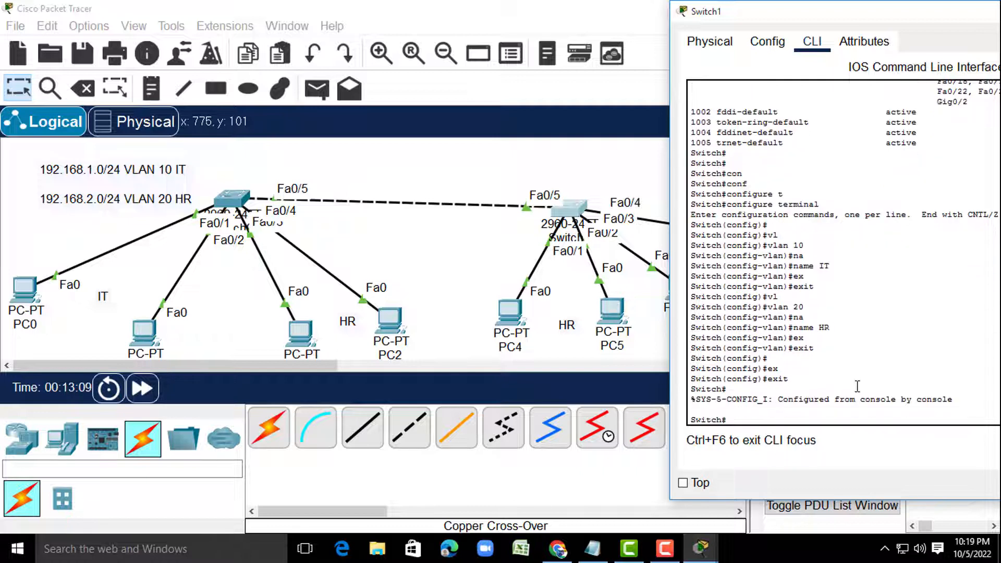
- Run show vlan brief on Switch1 and examine the entries for VLAN 10 IT and VLAN 20 HR
text(show)
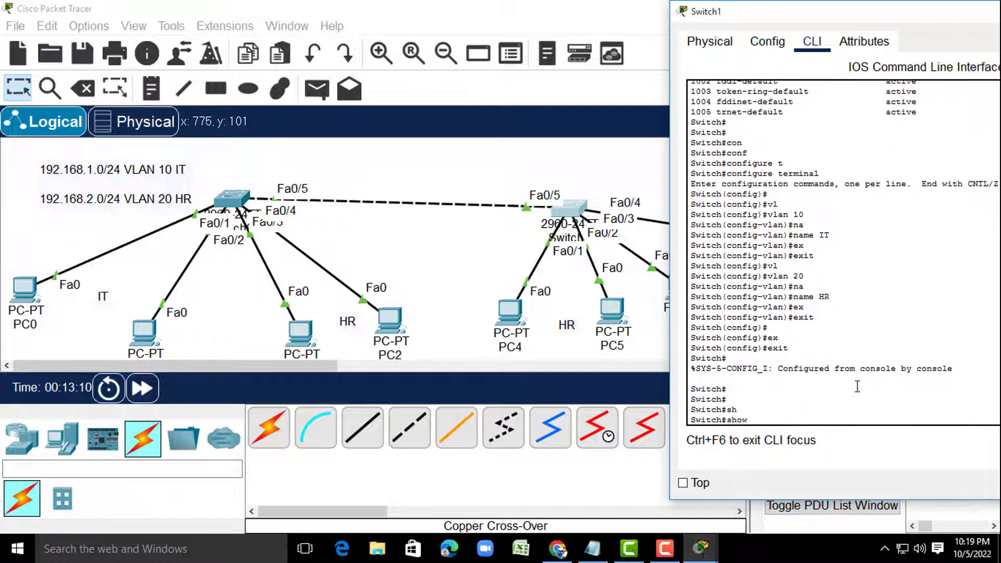
key(Tab)
text(vl)
key(Tab)
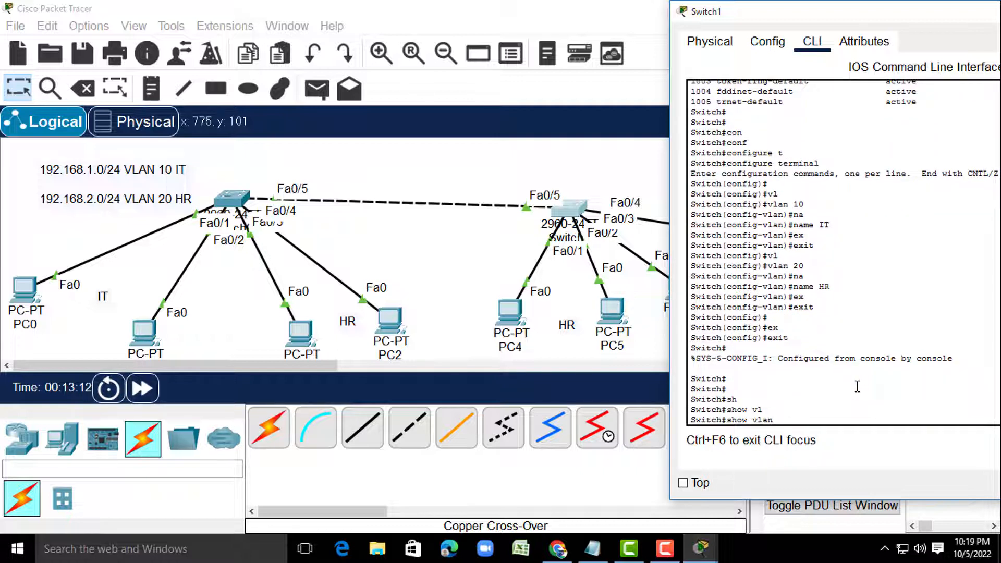
text(br)
key(Tab)
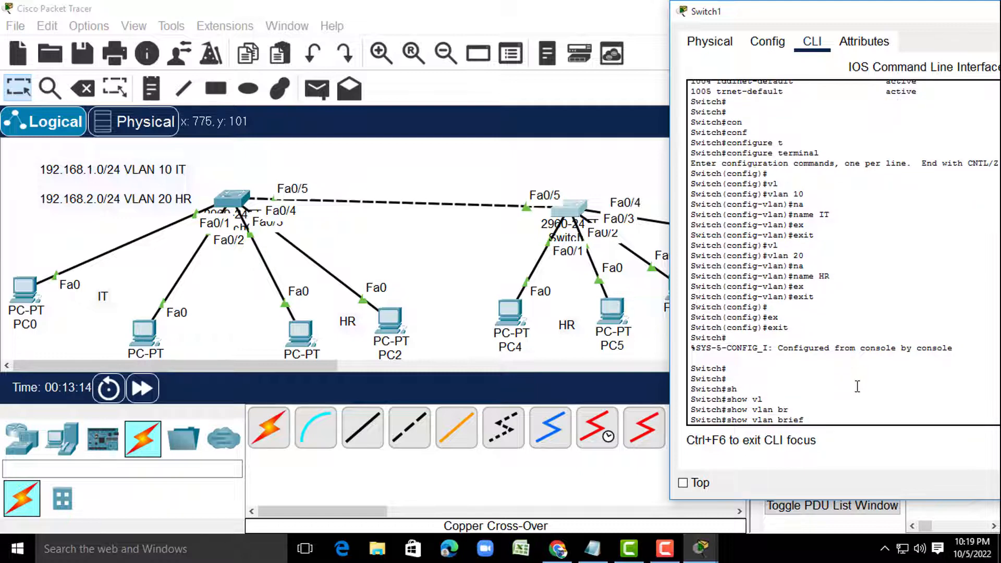
key(Return)
key(Return)
key(Return)
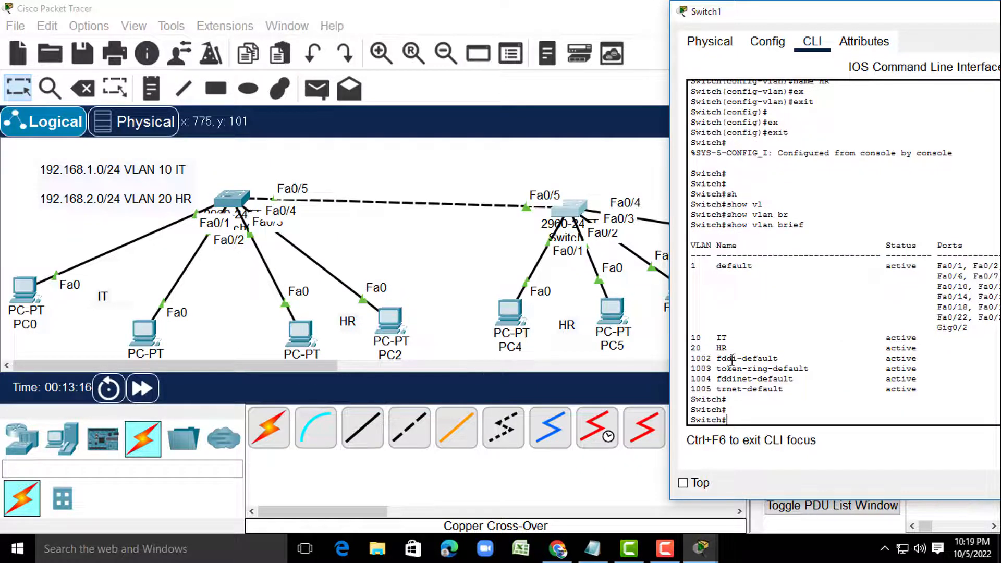
drag(691, 336, 905, 348)
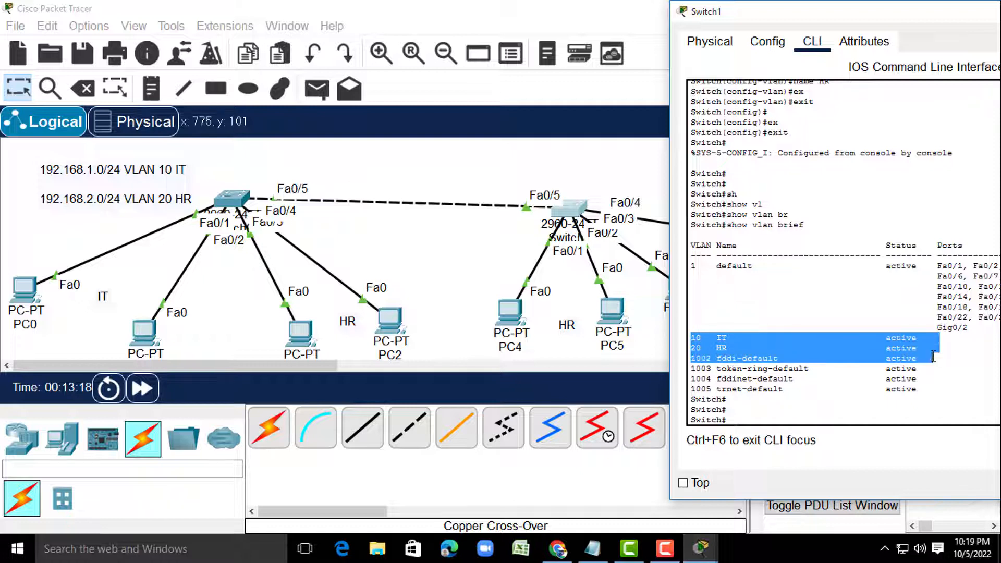
- Enter global configuration mode on Switch1 with configure terminal
click(749, 420)
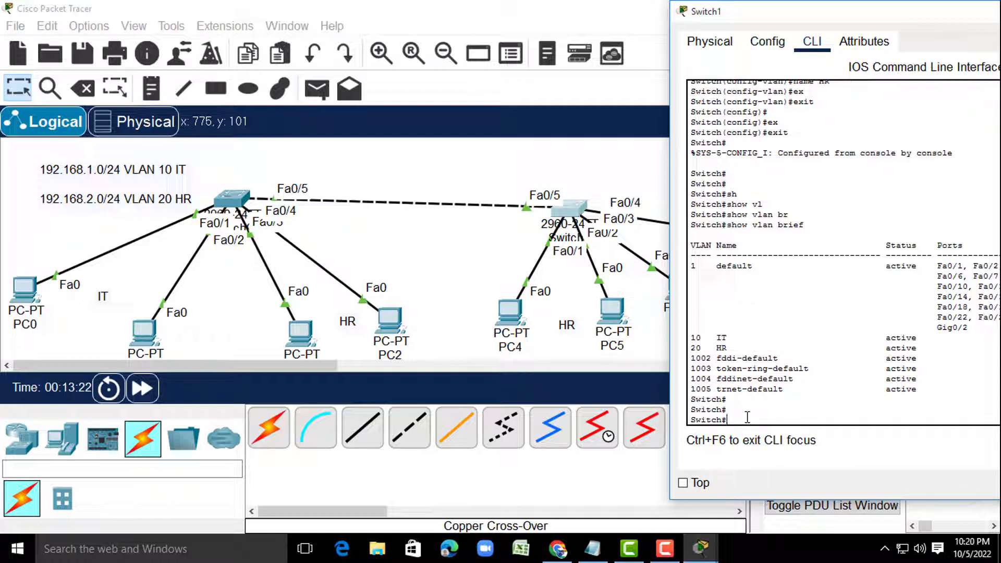
text(in)
key(Tab)
key(BackSpace)
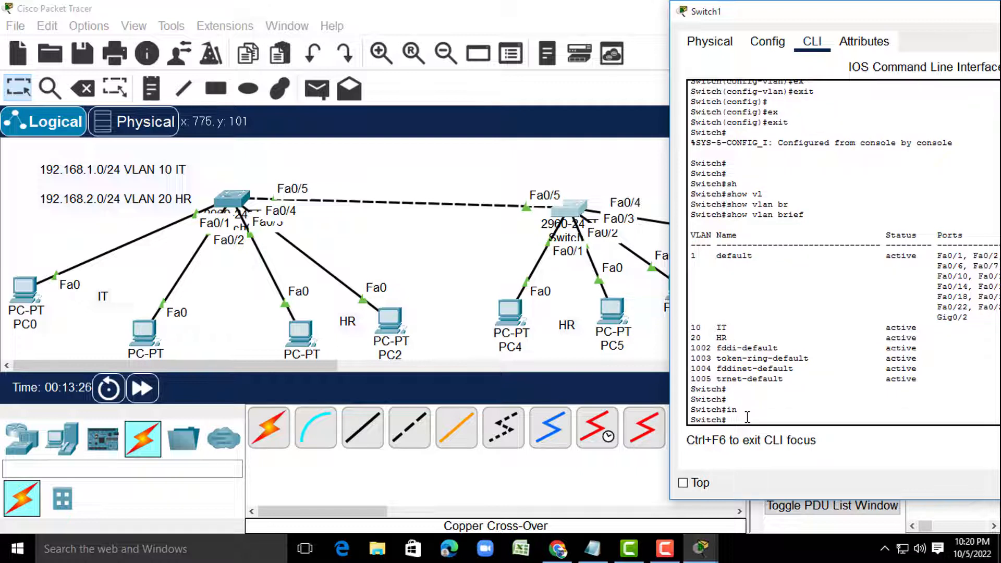
text(con)
key(Tab)
text(f)
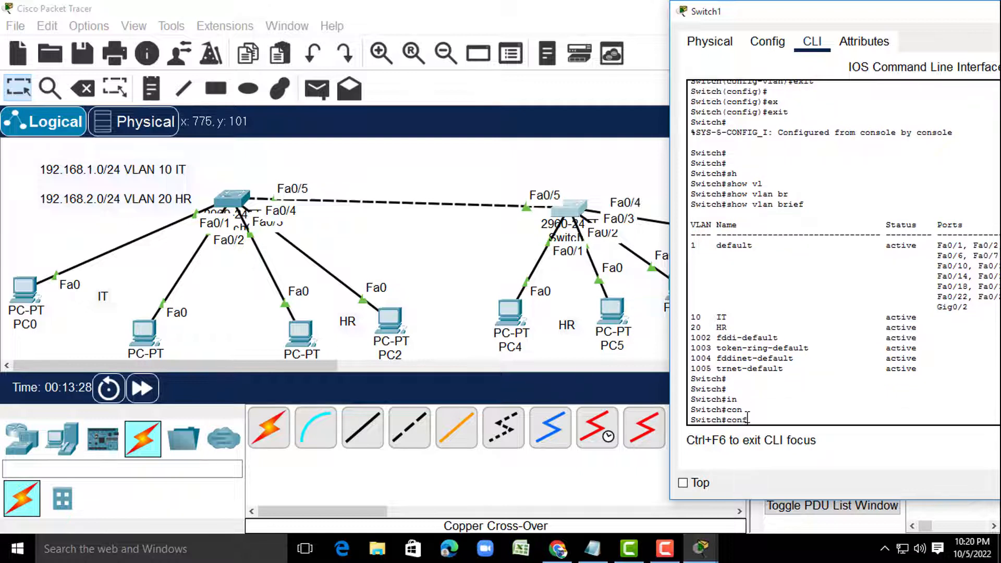
key(Tab)
text(t)
key(Tab)
key(Return)
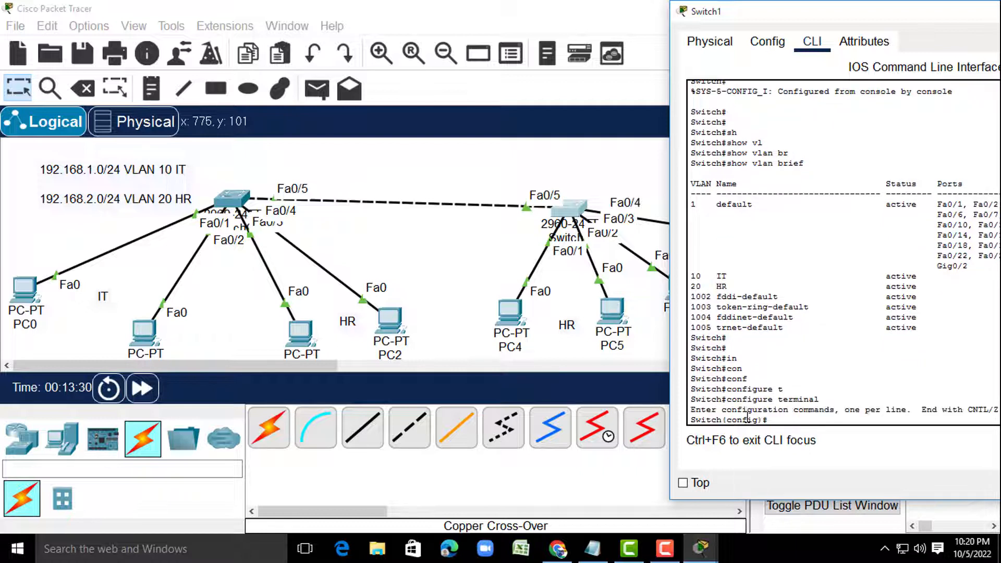
key(Return)
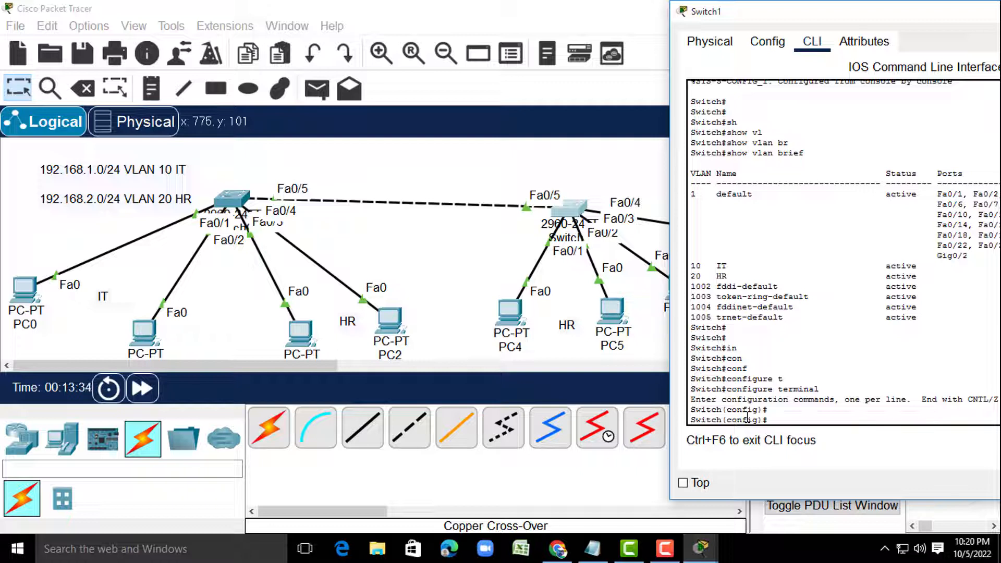
- Open interface range fastEthernet 0/1-2 for configuration on Switch1
text(in)
key(Tab)
text(r)
key(Tab)
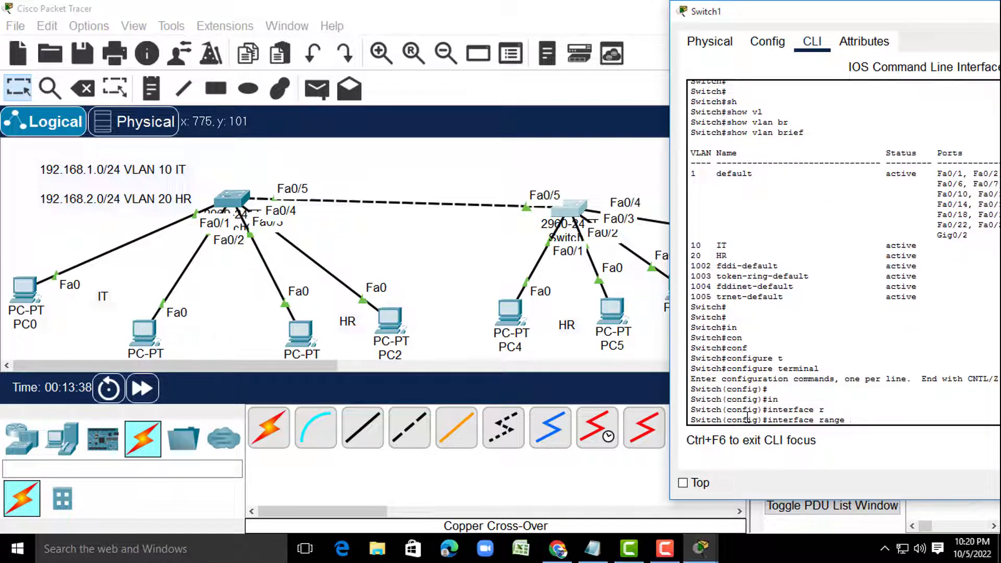
text(f)
key(Tab)
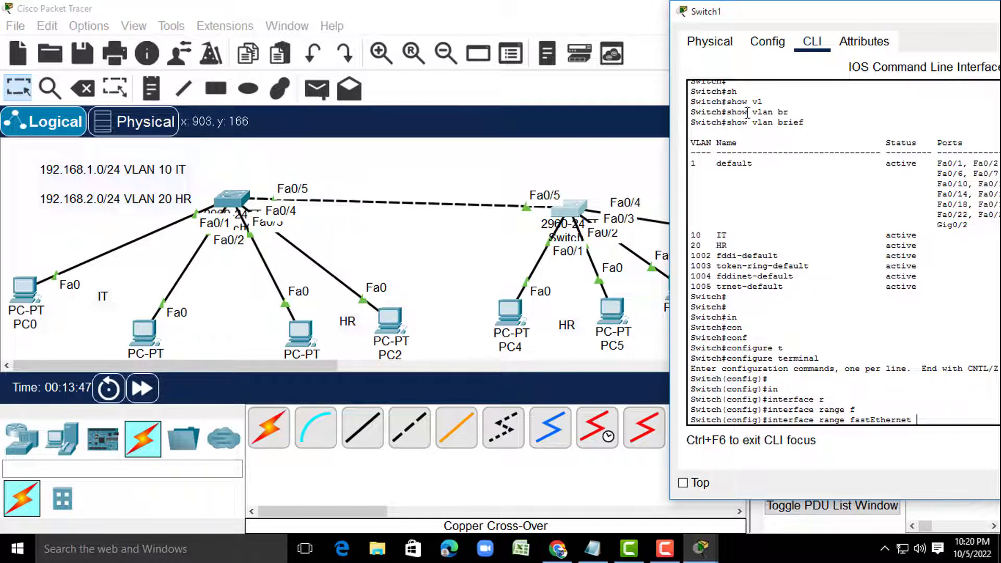
mouse_move(784, 7)
mouse_down()
mouse_move(869, 49)
mouse_move(796, 14)
mouse_up()
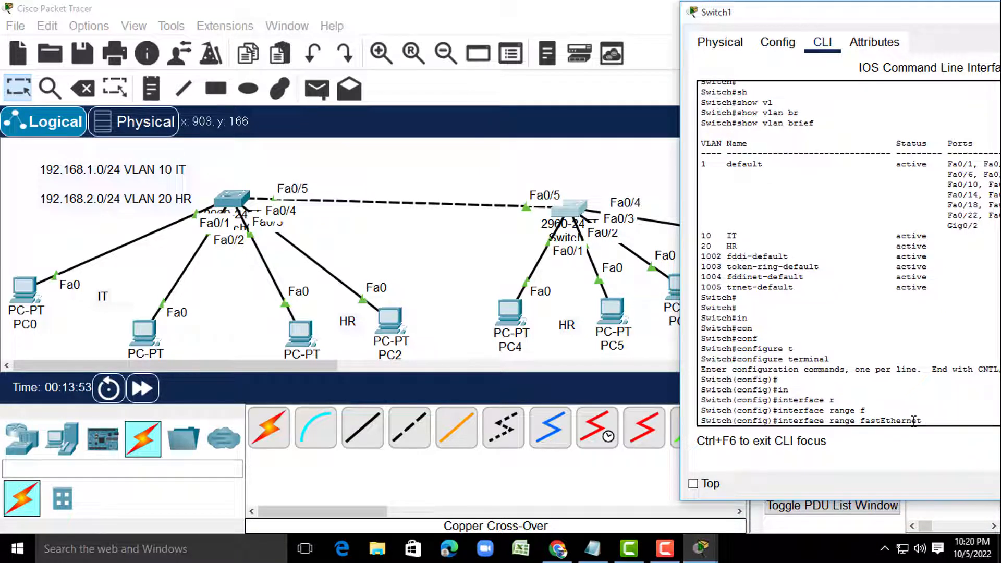
text(0/1-2)
key(Return)
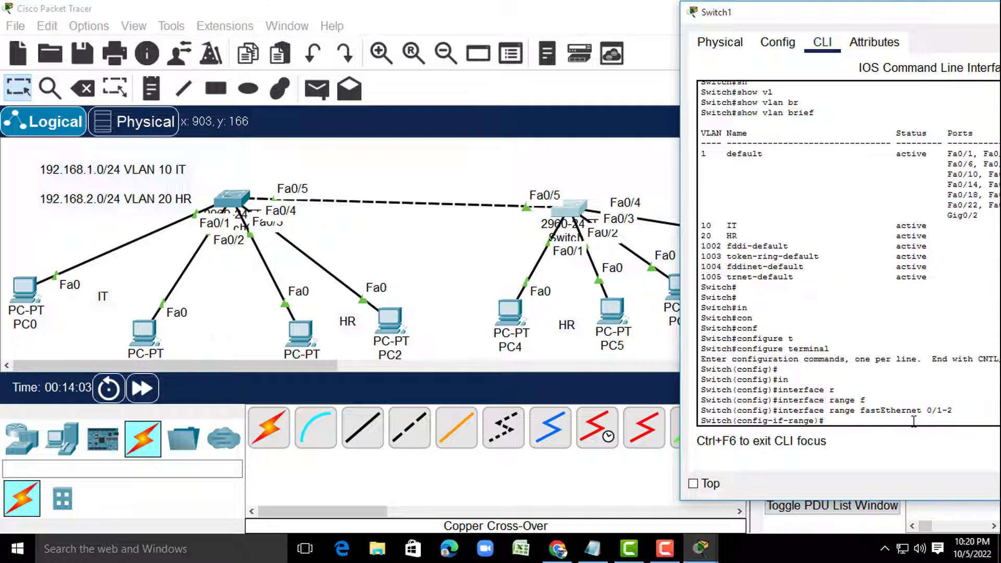
- Assign Switch1's fastEthernet 0/1-2 range to access VLAN 20 and exit back to global configuration
text(sw)
key(Tab)
text(ac)
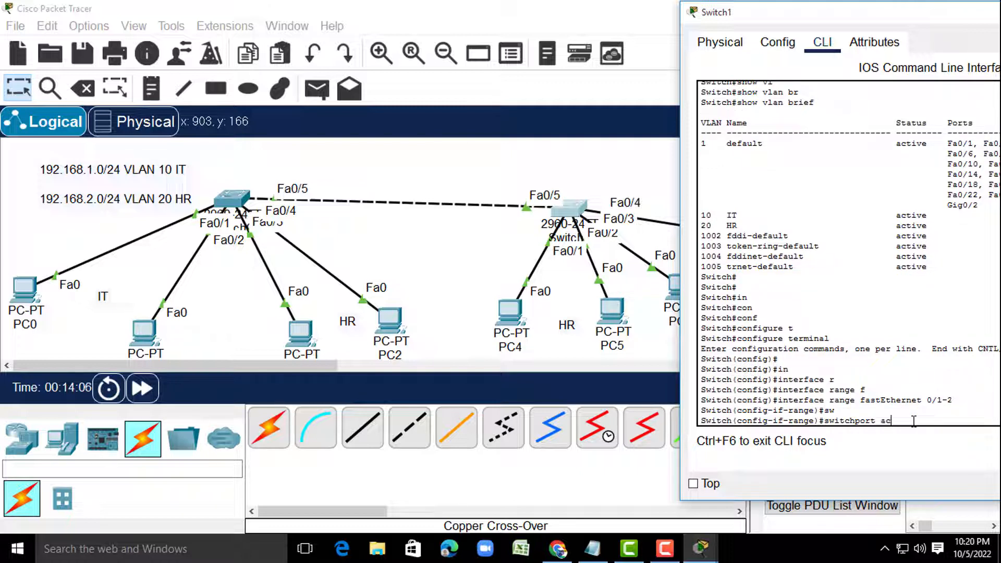
key(Tab)
text(vl)
key(Tab)
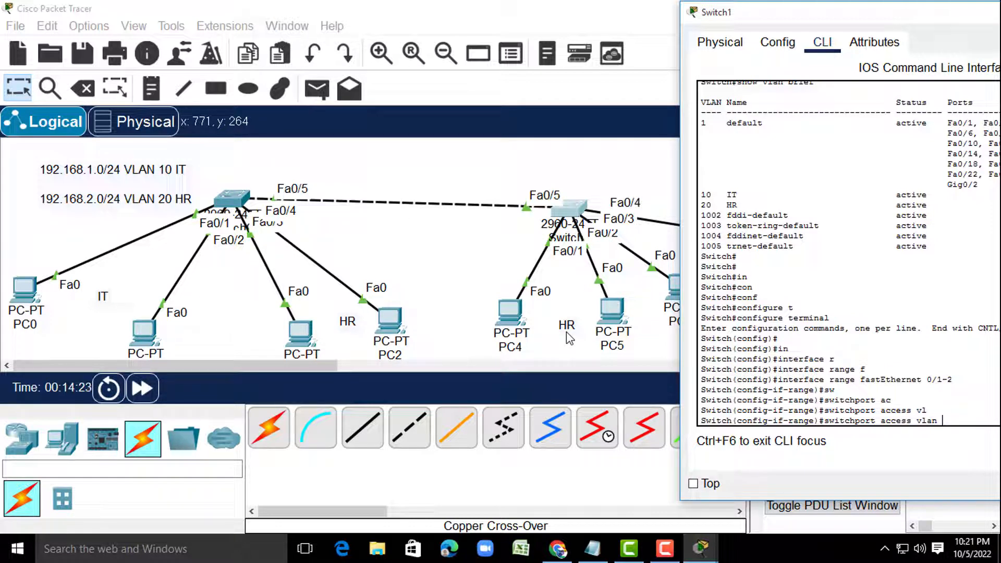
text(0)
key(Return)
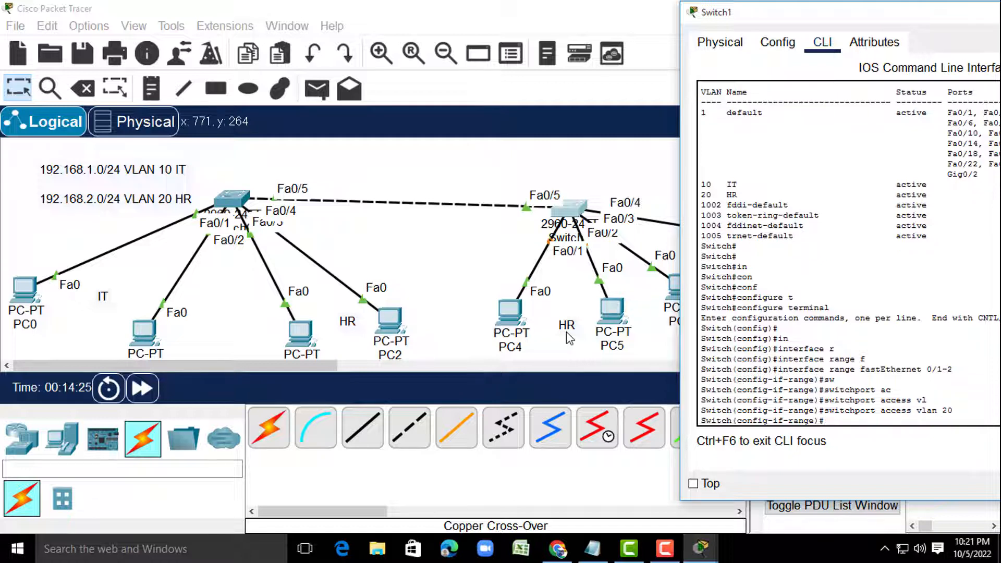
key(Return)
text(ex)
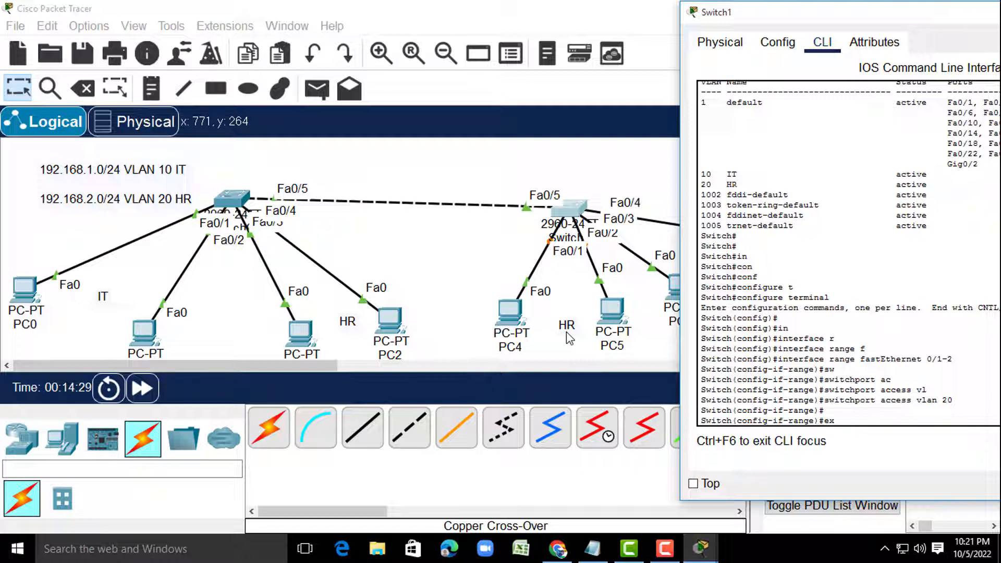
key(Tab)
key(Return)
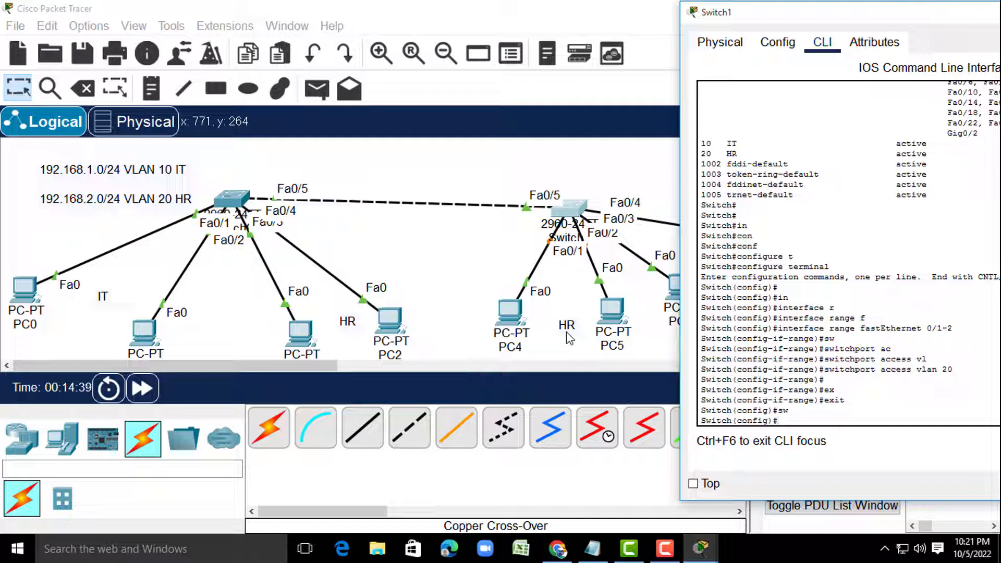
- Open interface range fastEthernet 0/3-4 for configuration on Switch1
text(in)
key(Tab)
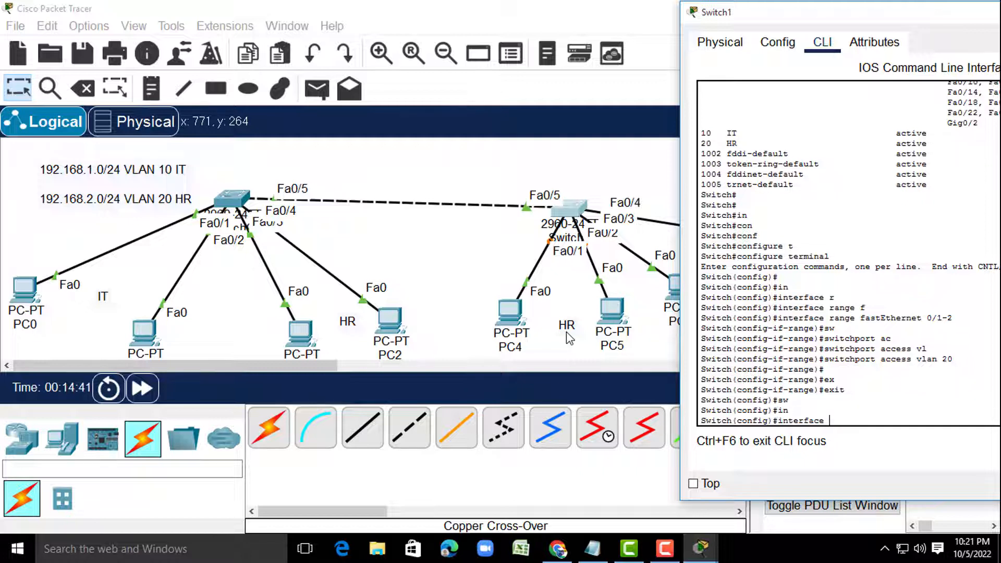
text(r)
key(Tab)
text(f)
key(Tab)
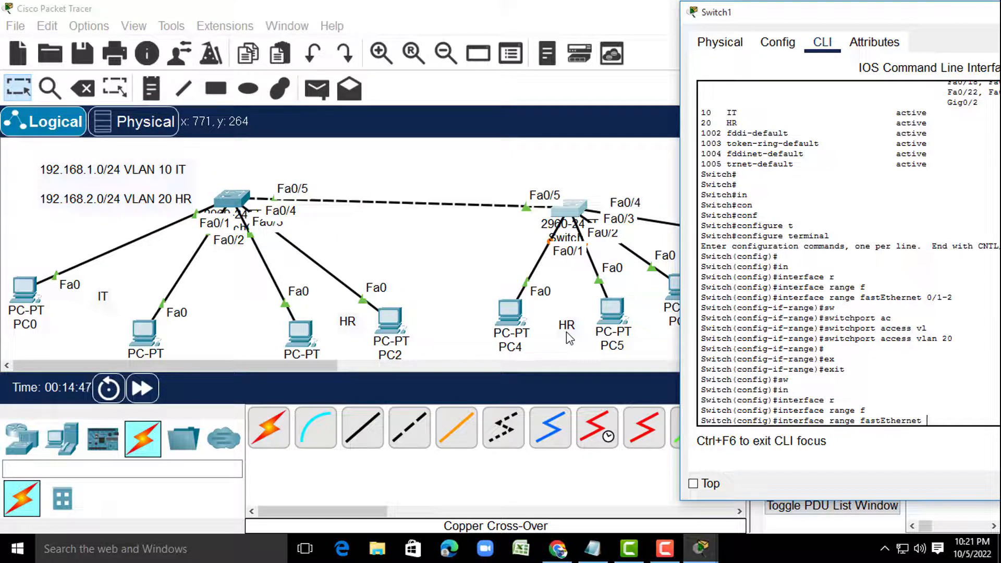
text(0/3-4)
key(Return)
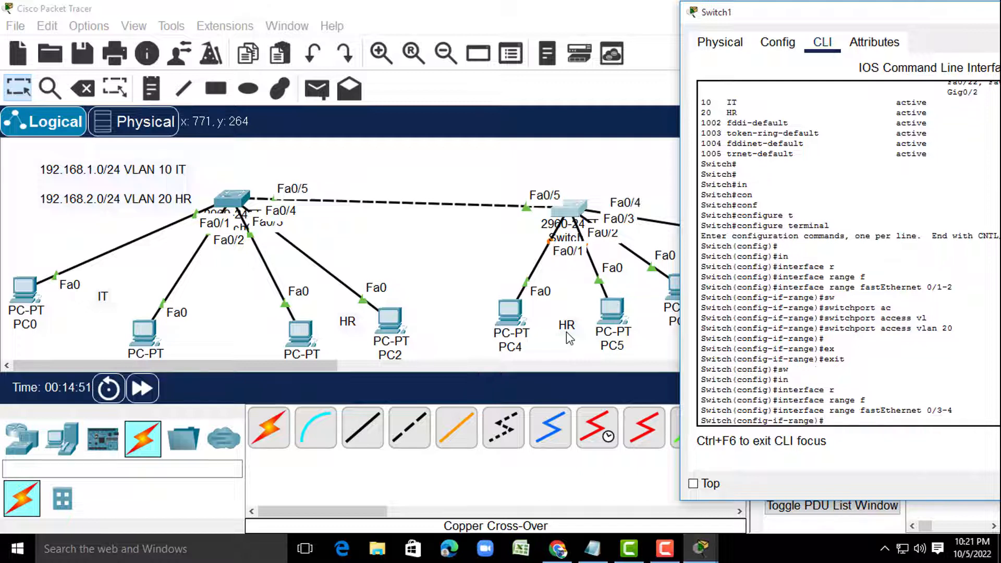
- Assign Switch1's fastEthernet 0/3-4 range to access VLAN 10
text(switchport)
key(Tab)
text(a)
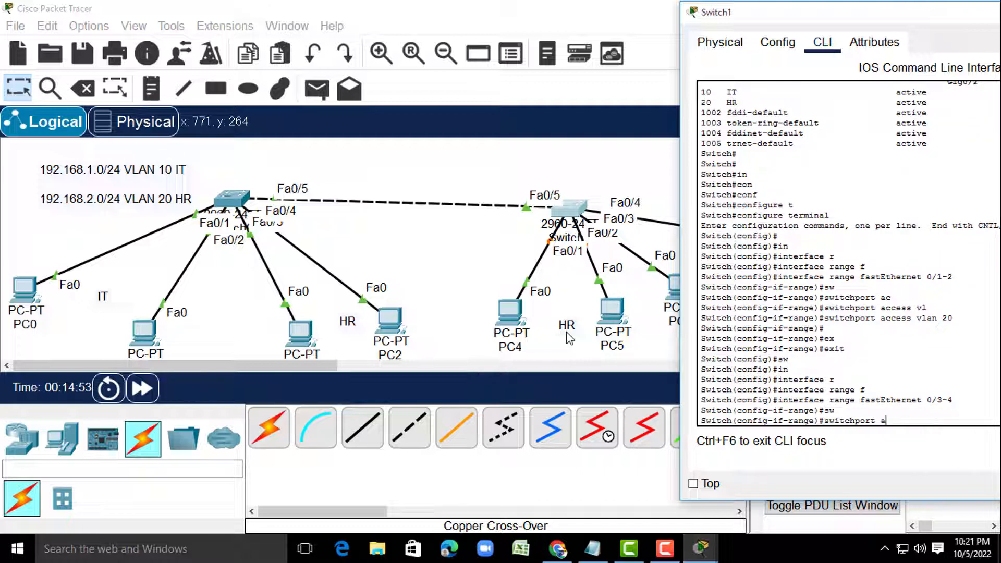
text(c)
key(Tab)
text(v)
key(Tab)
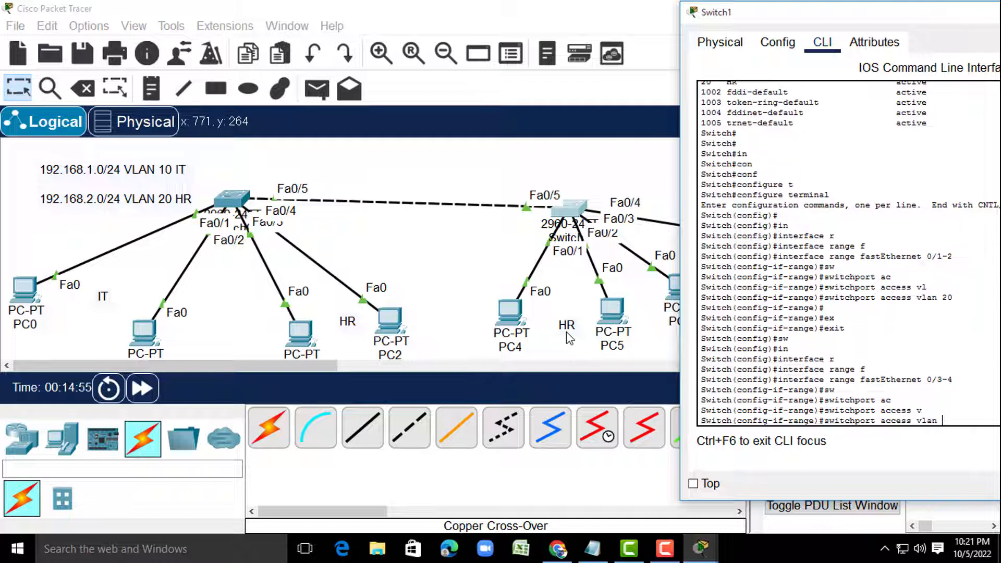
text(10)
key(Return)
- Set the switchport mode of Switch1's fastEthernet 0/3-4 range to access
text(sw)
key(Tab)
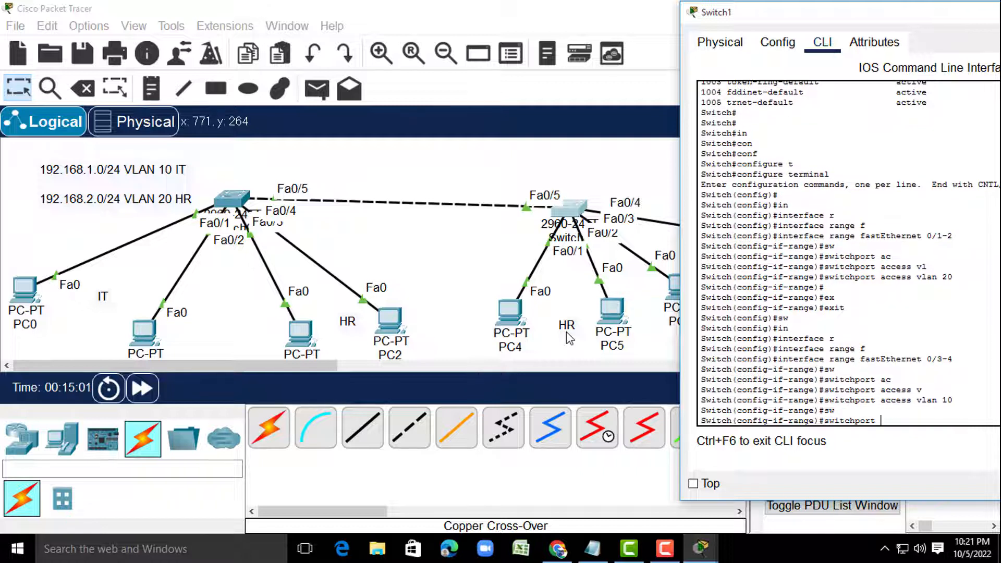
text(mo)
key(Tab)
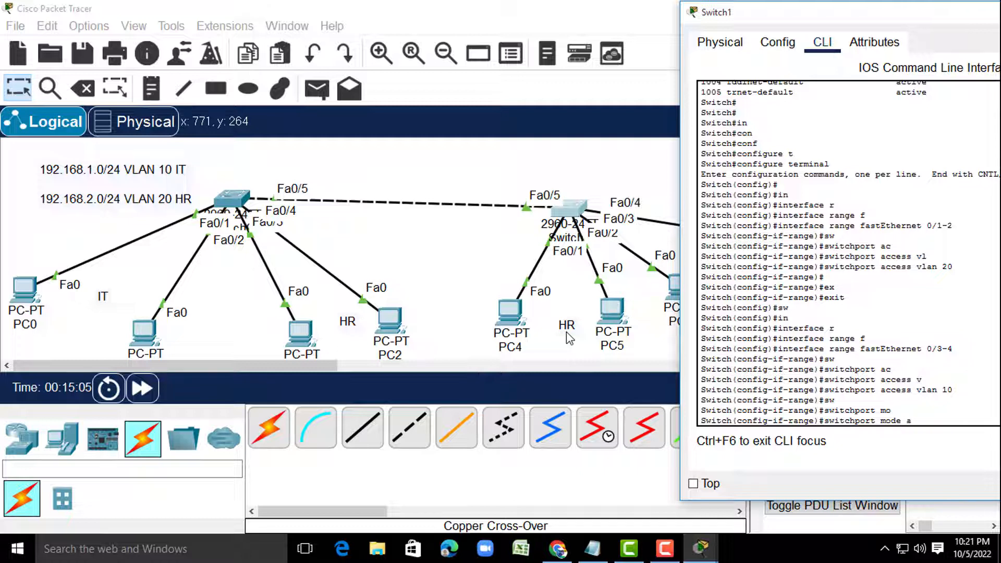
text(ac)
key(Tab)
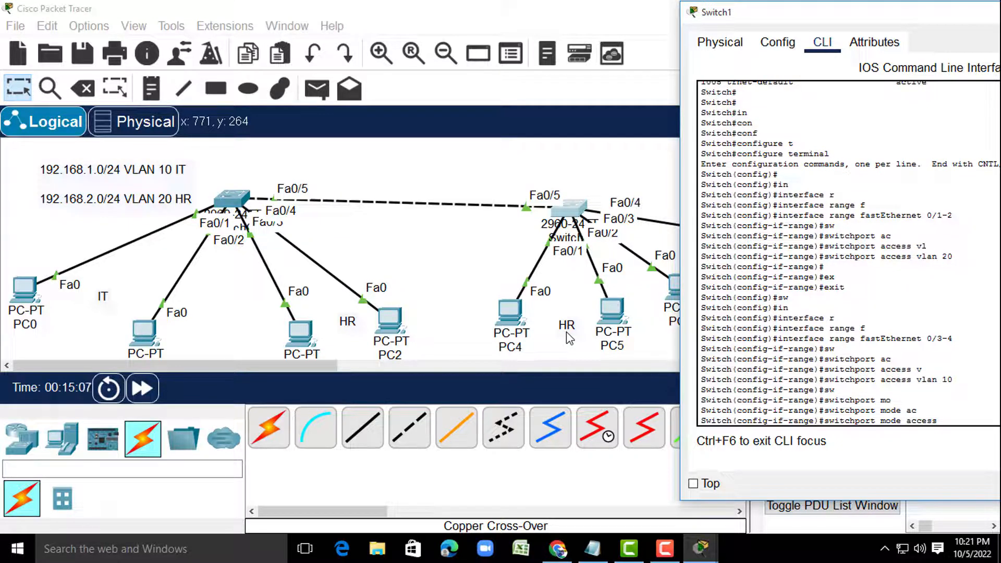
key(Return)
key(Return)
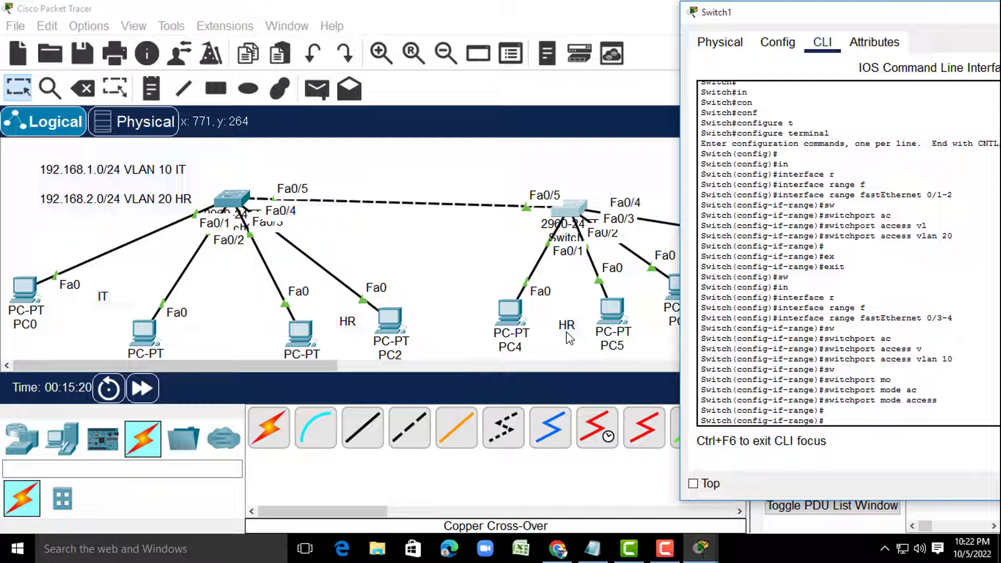
- Exit the fastEthernet 0/3-4 range configuration on Switch1, back to global configuration
text(sw)
key(Return)
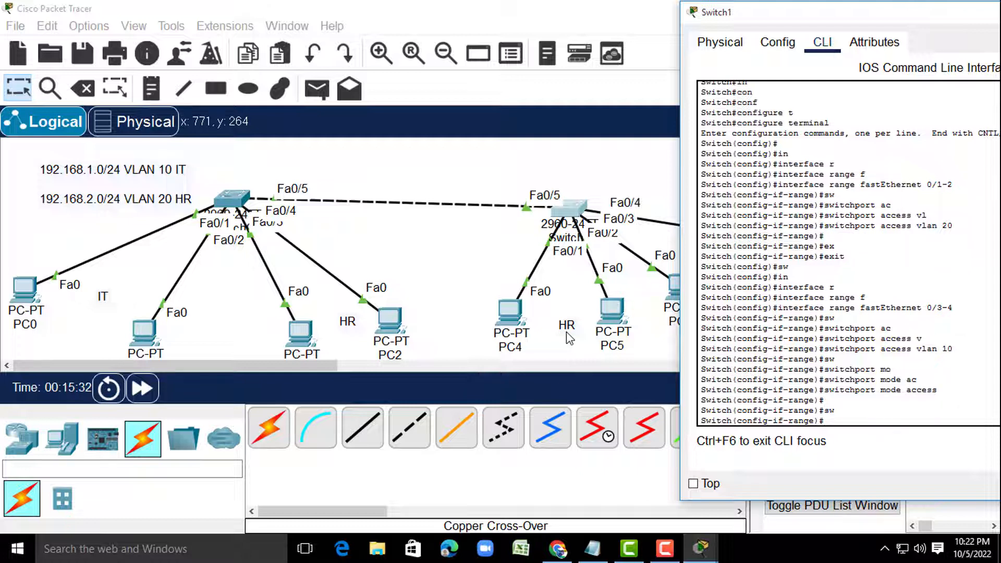
text(ex)
key(Tab)
key(Return)
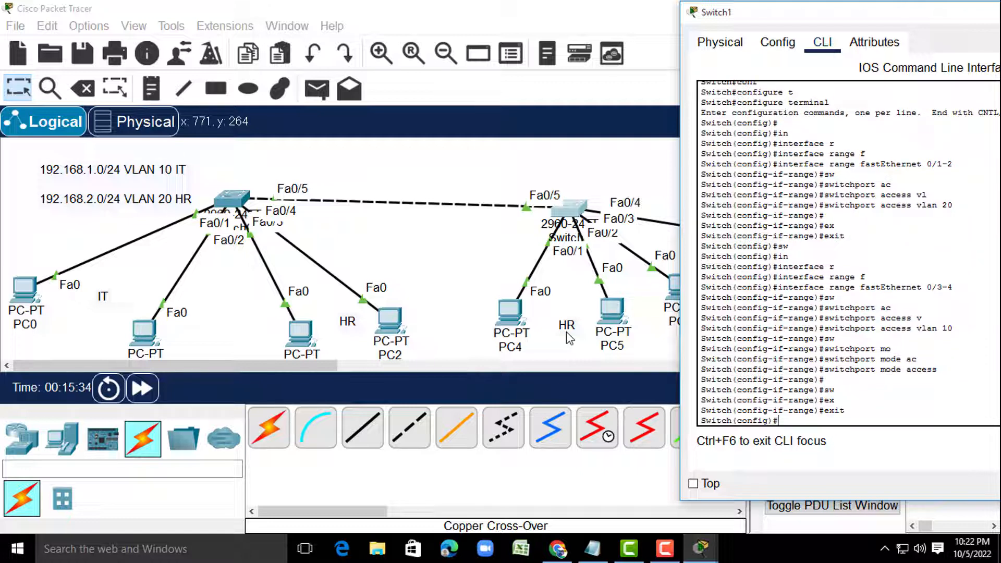
- Reopen interface range fastEthernet 0/1-2 on Switch1 from global configuration
text(in)
key(Tab)
text(r)
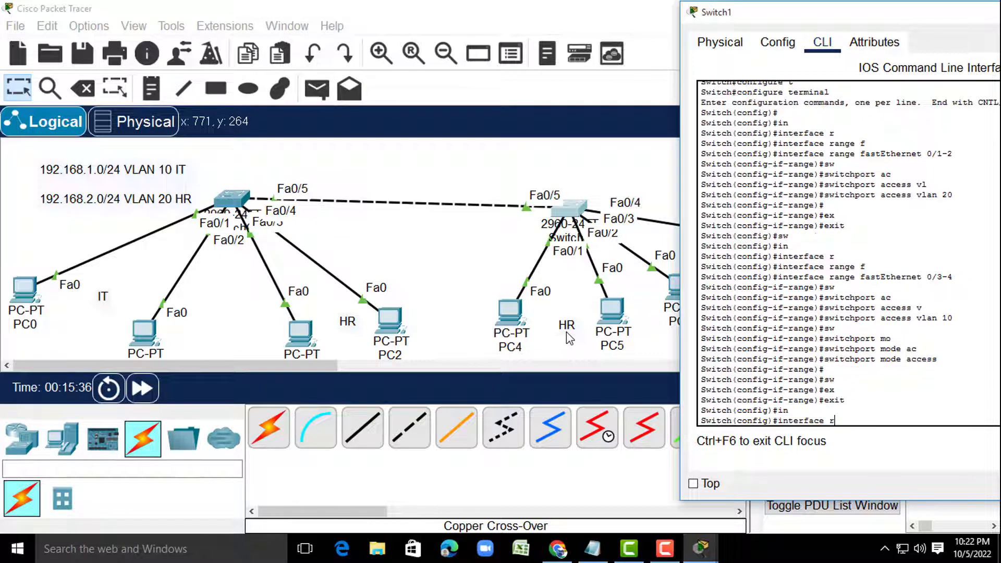
text(a)
key(Tab)
text(f)
key(Tab)
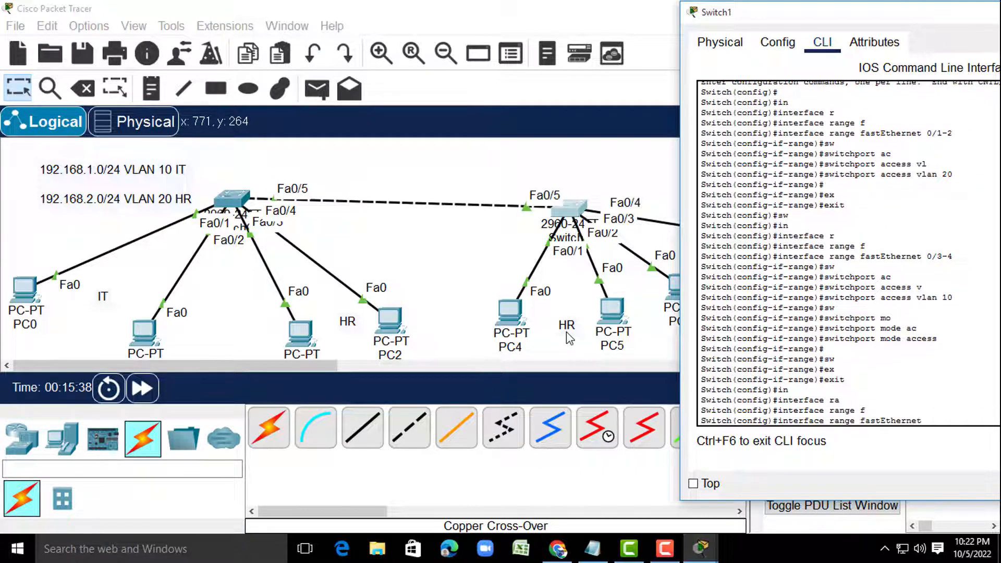
text(0/1-2)
key(Return)
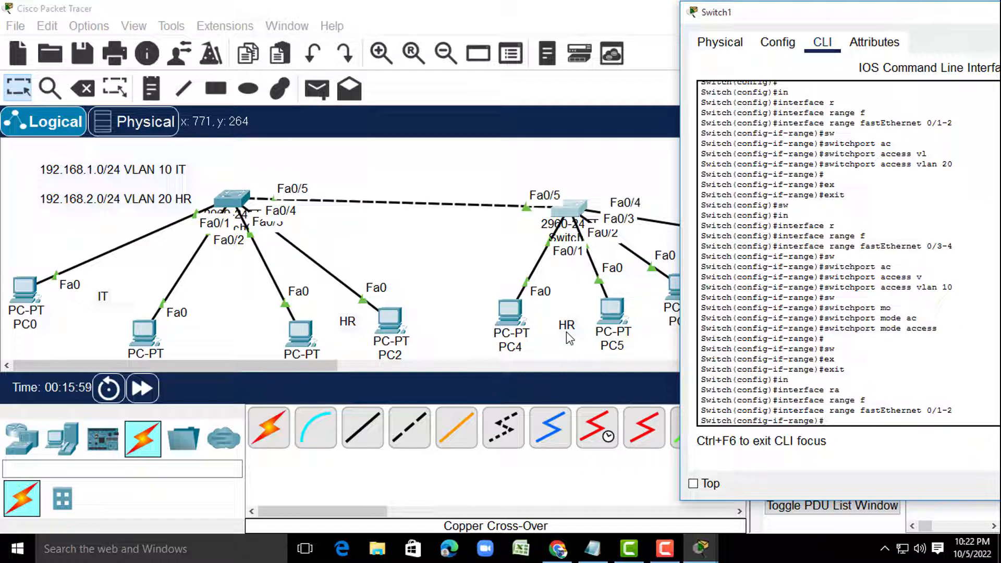
- Set the switchport mode of Switch1's fastEthernet 0/1-2 range to access
text(sw)
key(Tab)
text(m)
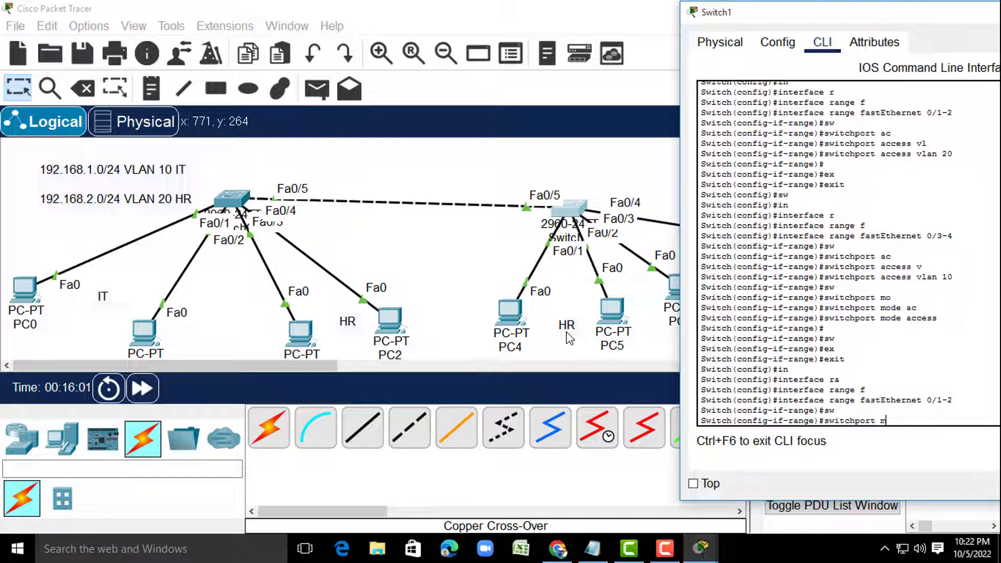
text(o)
key(Tab)
text(a)
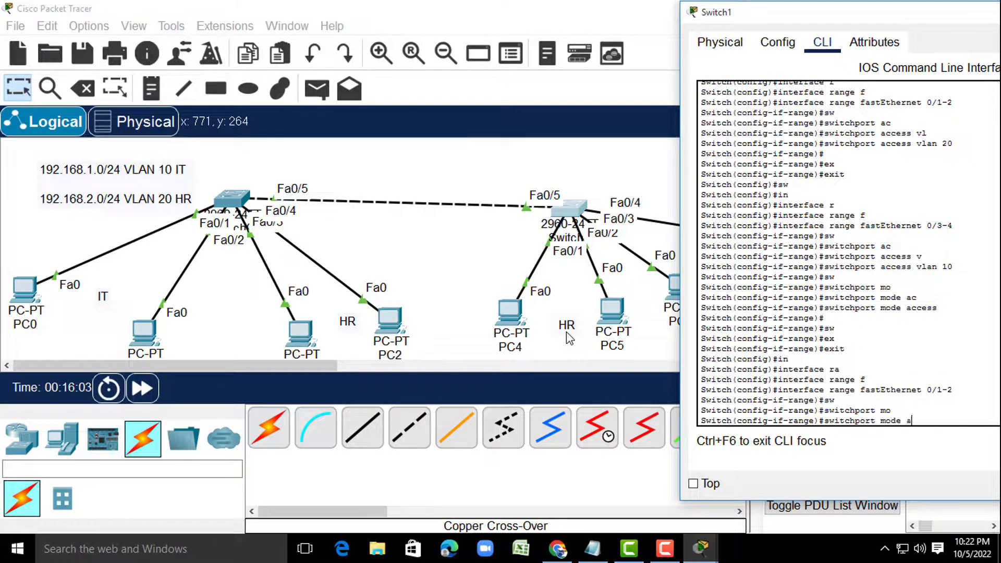
text(c)
key(Tab)
key(Return)
key(Return)
key(Return)
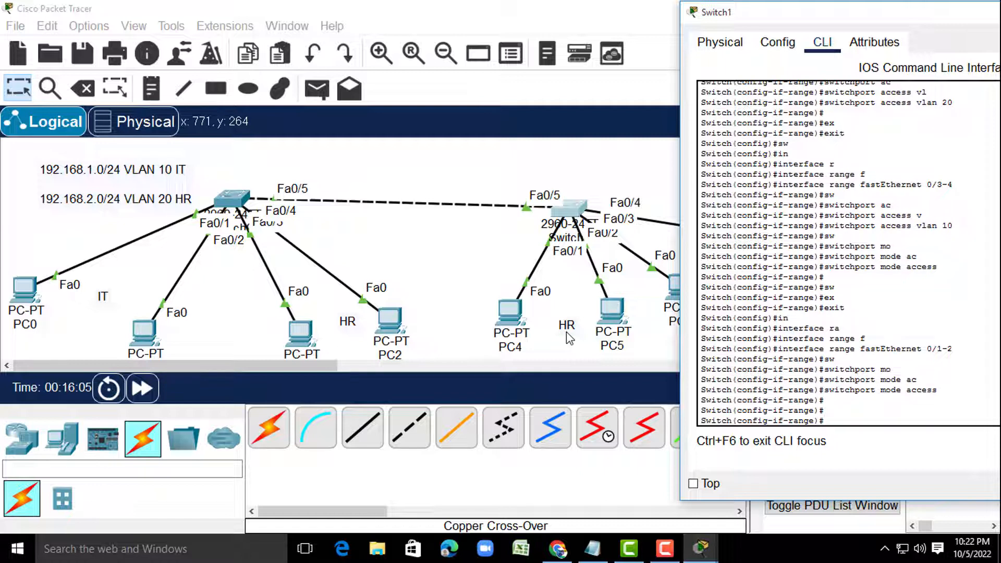
- Exit interface range and global configuration on Switch1, back to privileged EXEC mode
text(ex)
key(Tab)
key(Return)
key(Return)
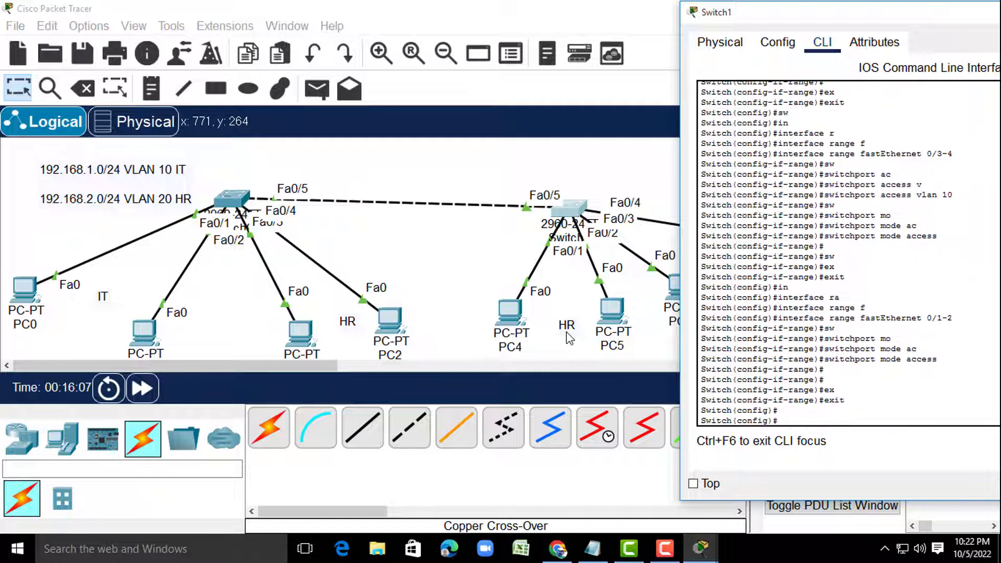
key(Return)
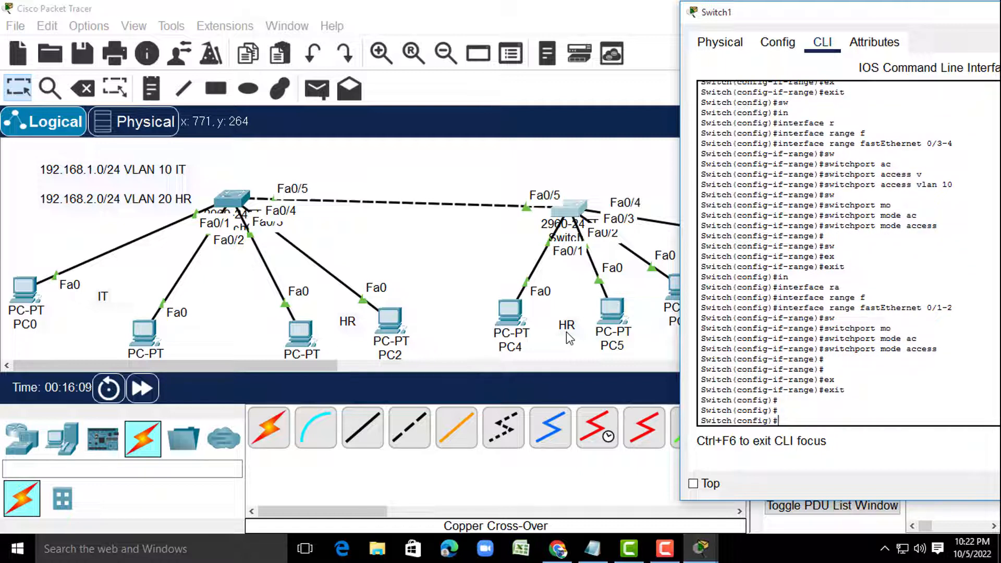
text(ex)
key(Tab)
key(Return)
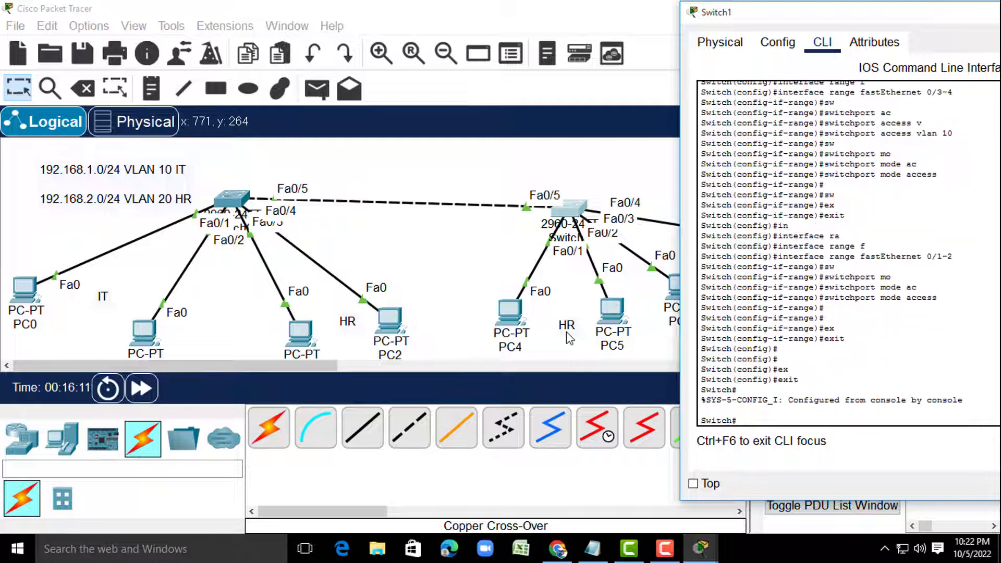
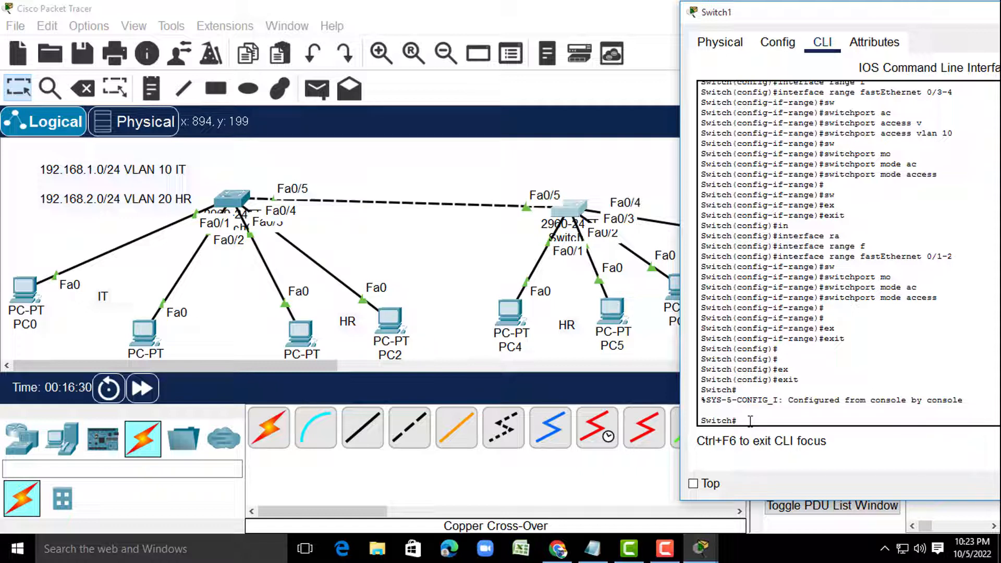
- Display the interface trunk status on Switch1 with the show interfaces trunk command
text(sh)
key(Tab)
text(i)
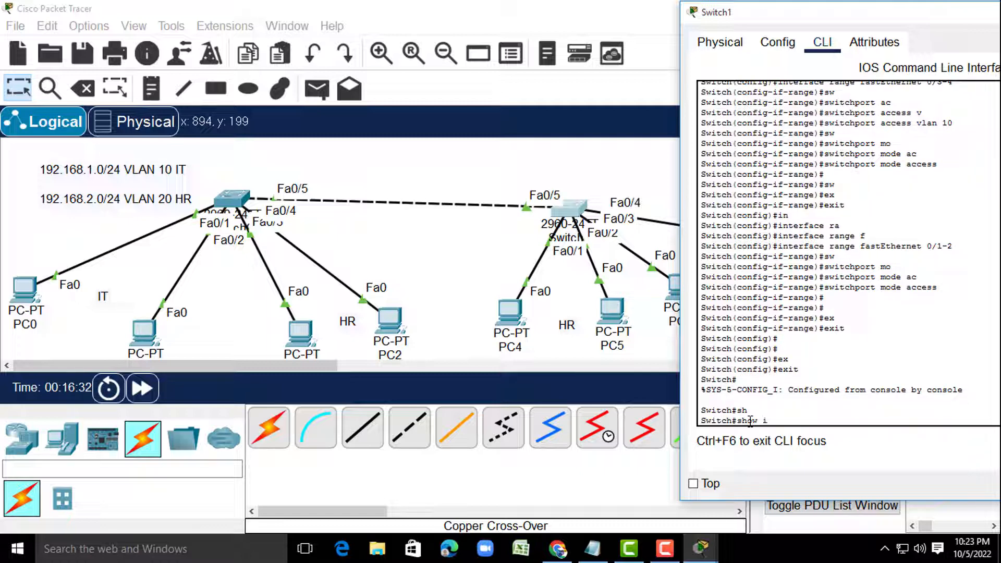
text(n)
key(Tab)
text(tr)
key(Tab)
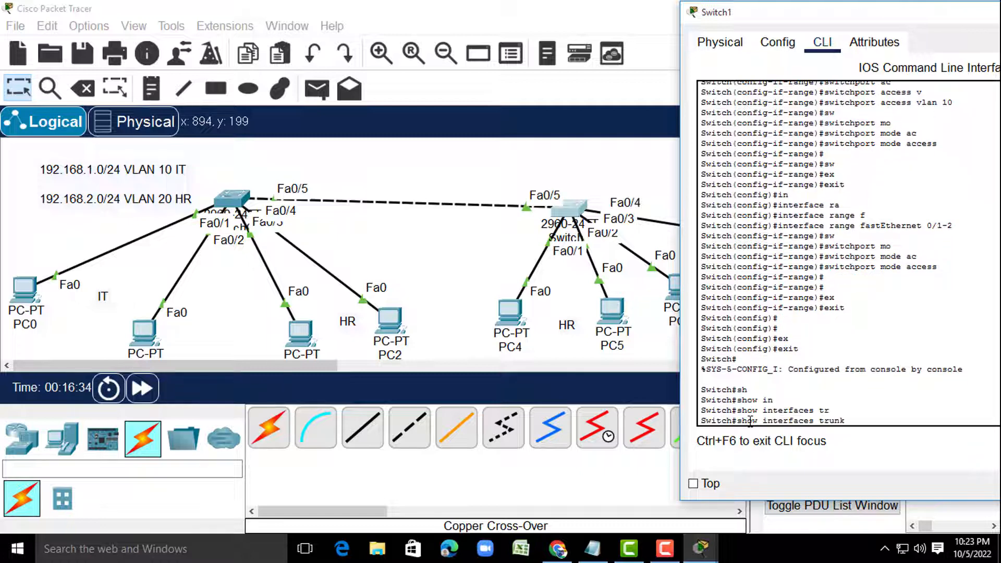
key(Return)
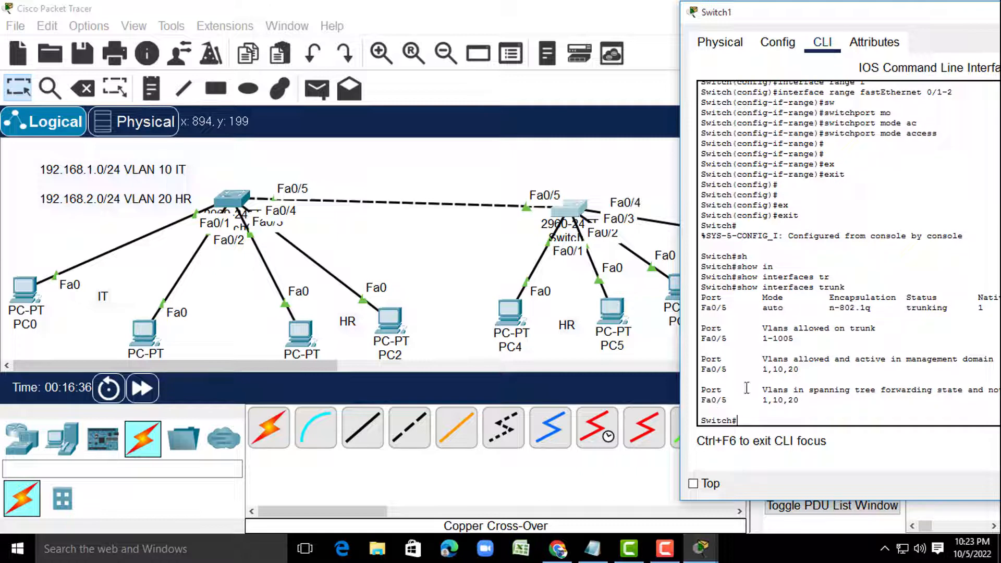
- Examine the Fa0/5 entry in Switch1's trunk output and close the Switch1 window
drag(702, 312, 876, 313)
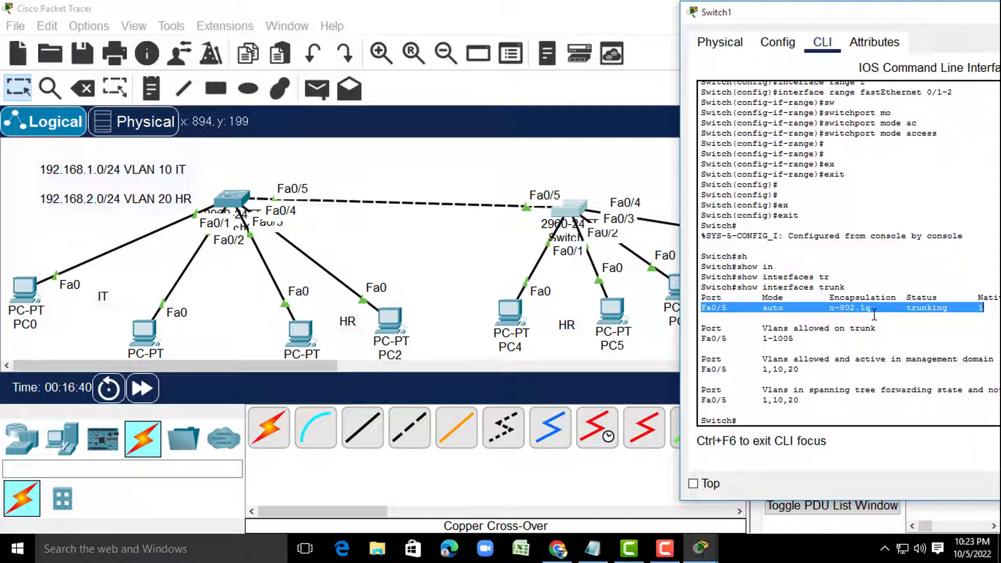
click(751, 420)
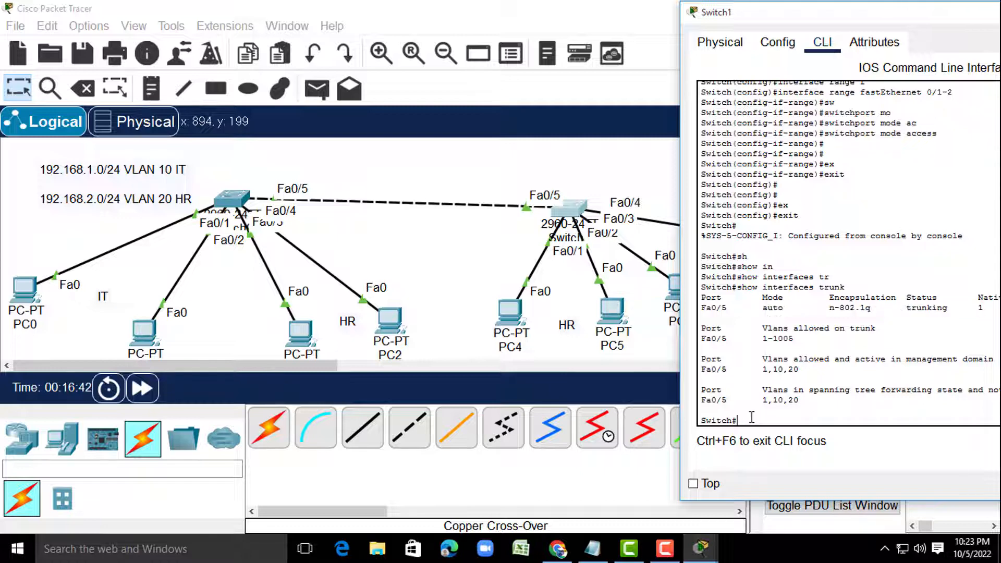
drag(929, 11, 678, 23)
click(934, 23)
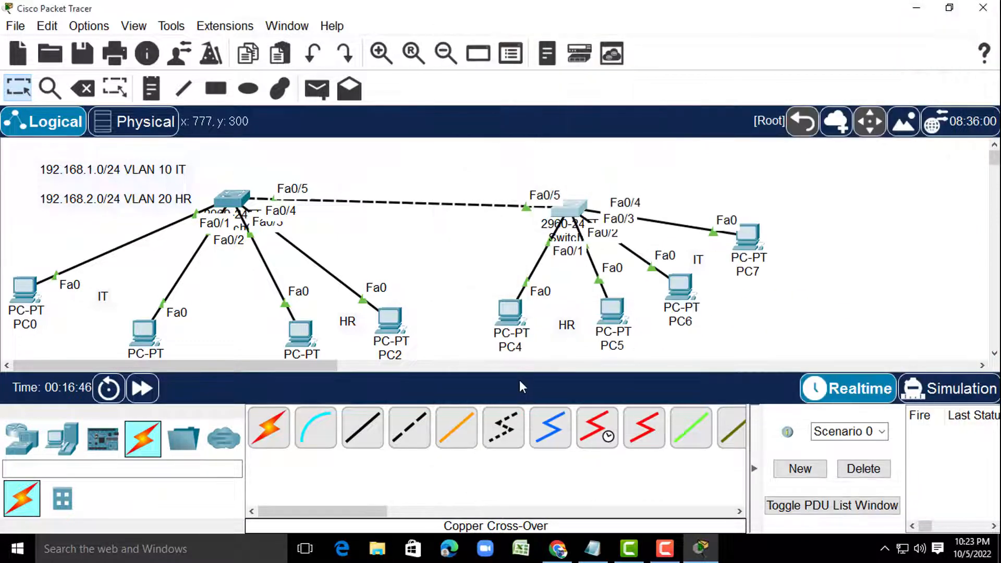
- Assign PC0 the static IPv4 address 192.168.1.2 with the automatically filled subnet mask
click(24, 302)
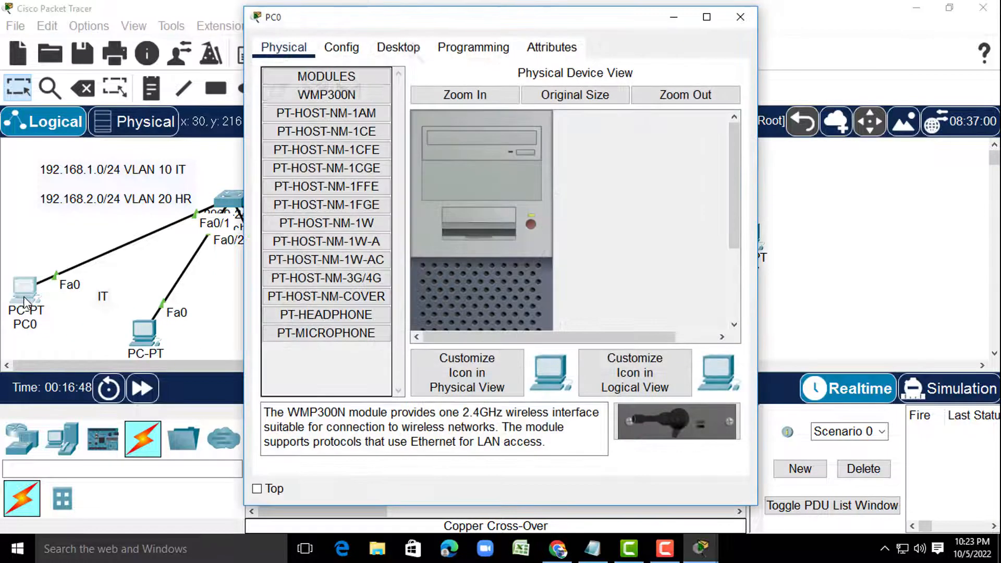
click(393, 47)
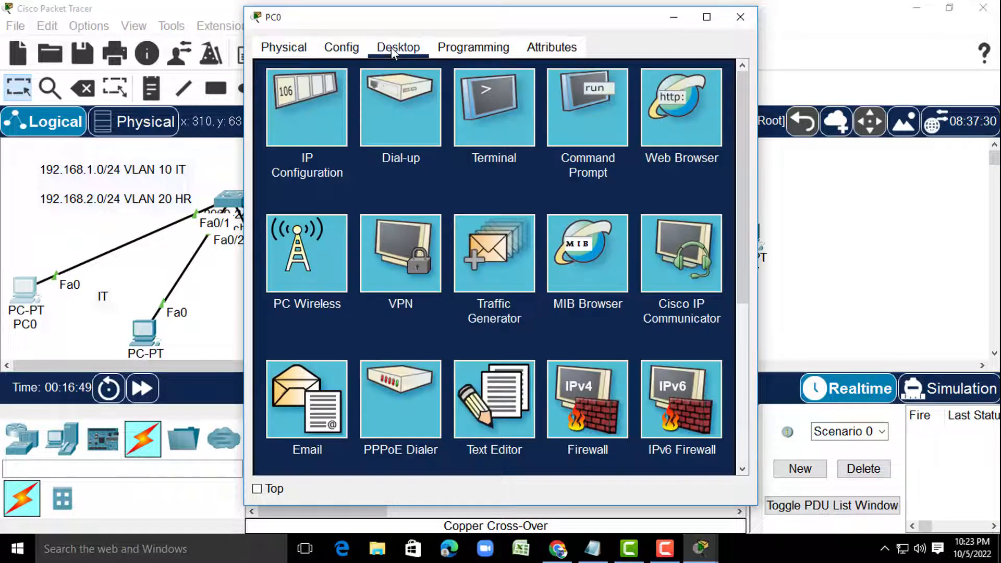
click(299, 126)
drag(445, 27, 600, 17)
double_click(624, 14)
click(523, 155)
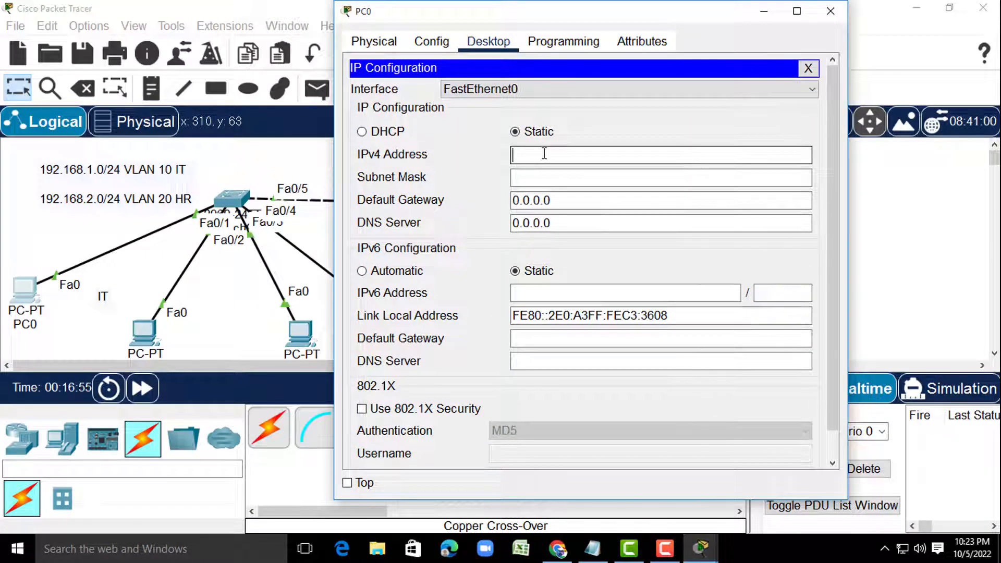
text(192.168.)
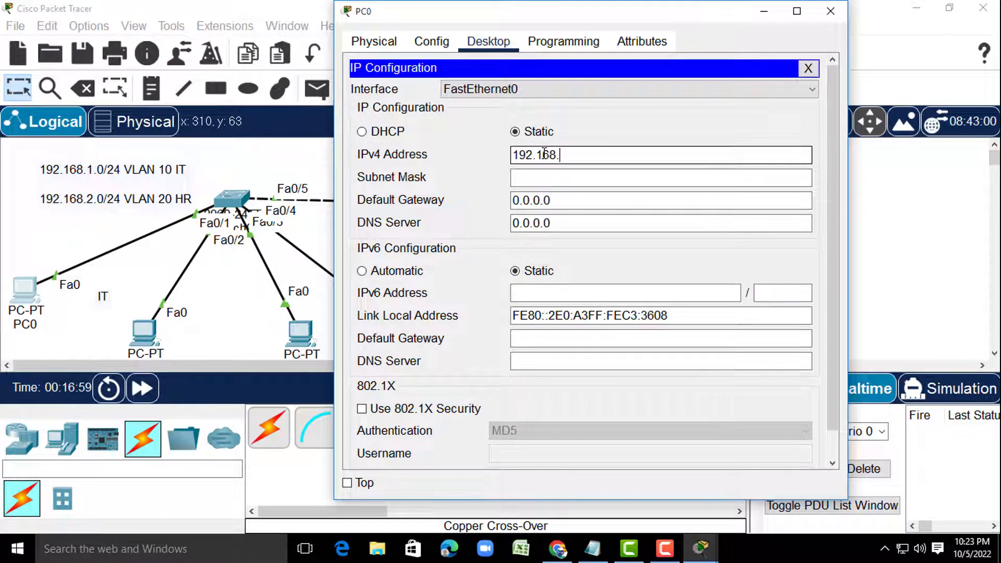
text(1.2)
click(583, 177)
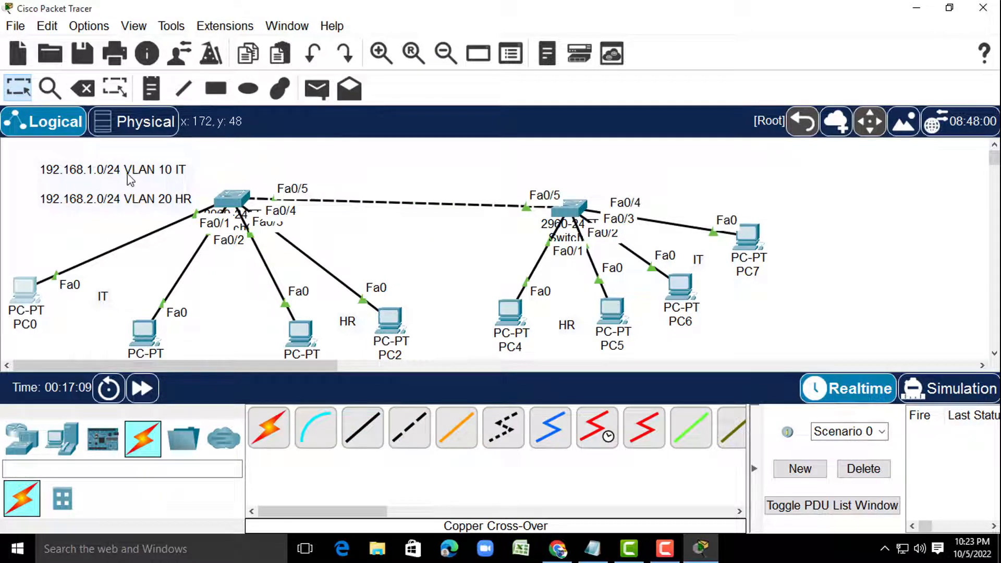
- Assign PC1 the static IPv4 address 192.168.1.3 with subnet mask 255.255.255.0 and close its window
click(144, 332)
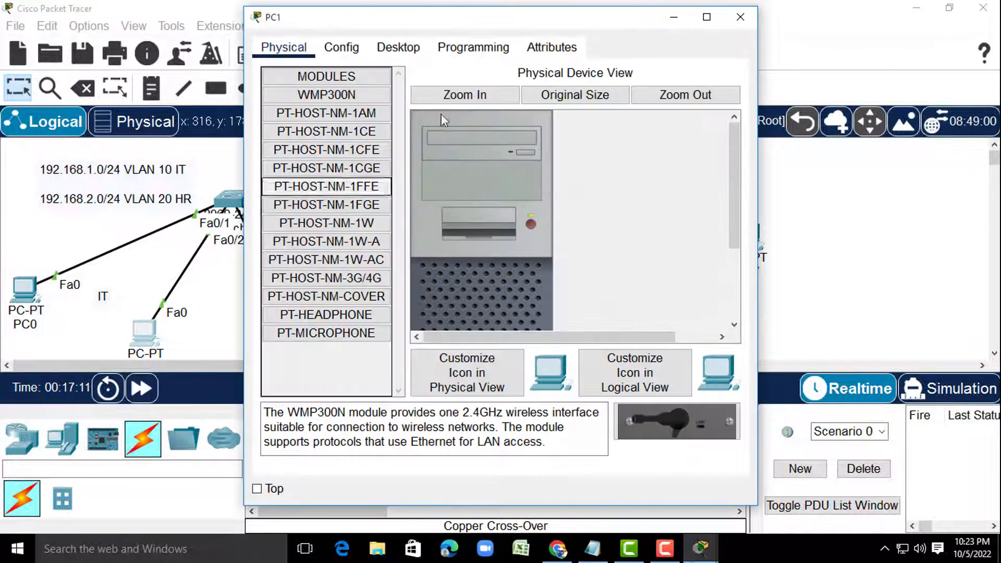
click(377, 47)
click(308, 112)
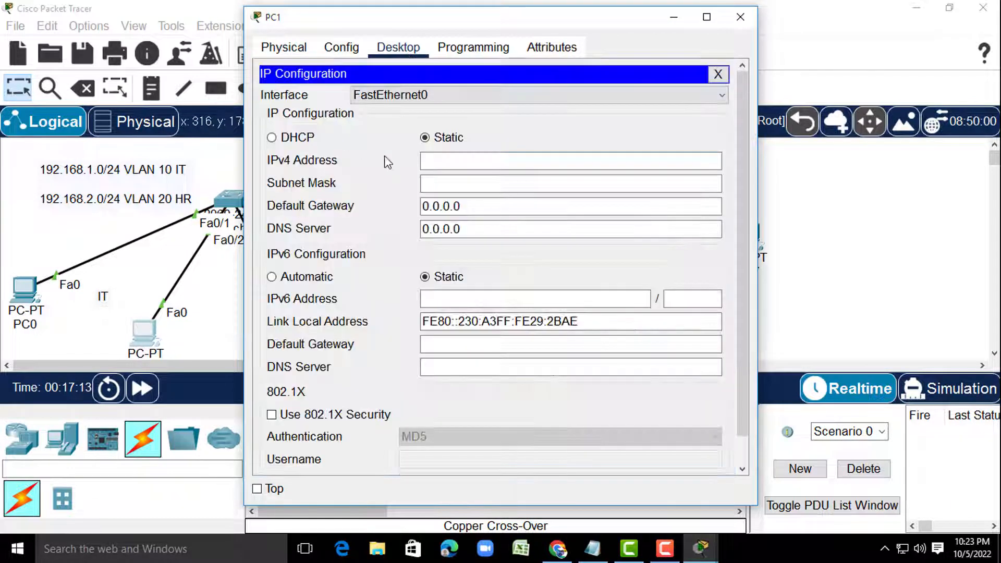
click(431, 161)
click(430, 161)
text(19)
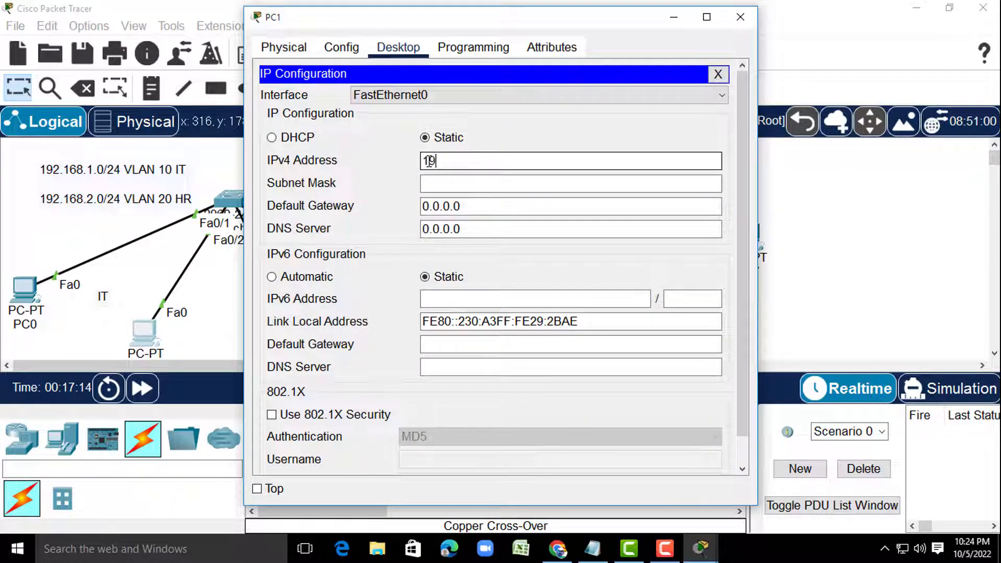
text(2.168.1.3)
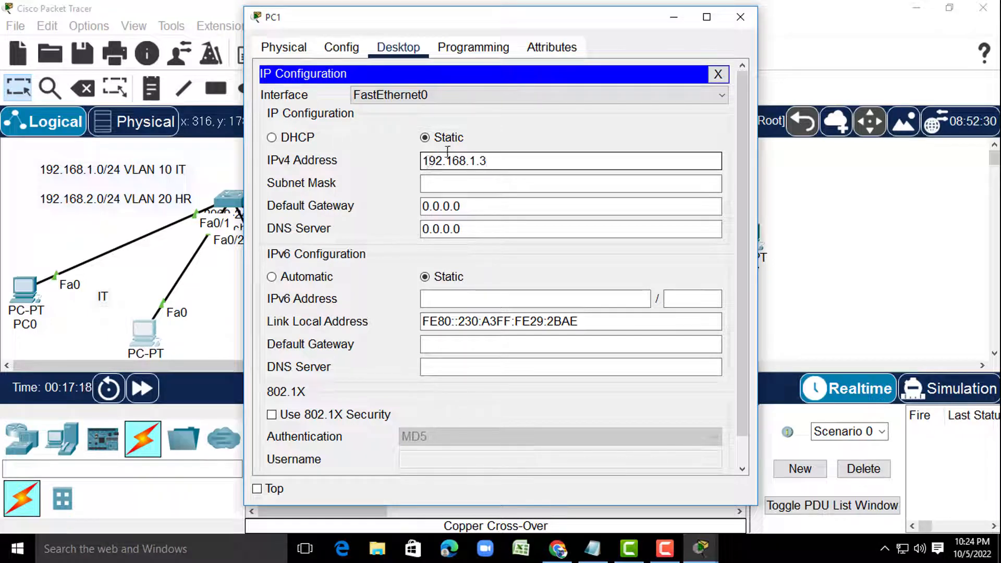
click(574, 188)
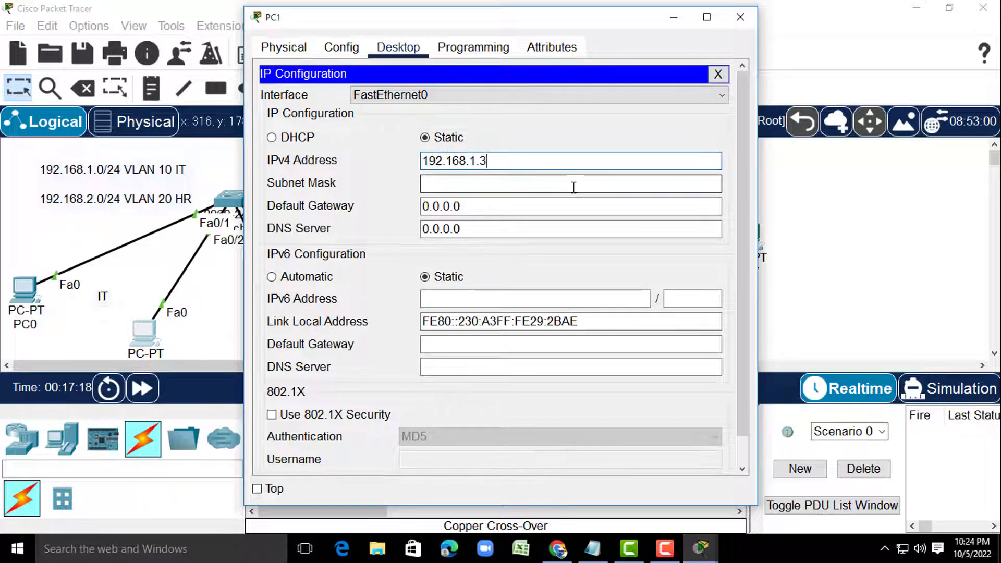
click(578, 178)
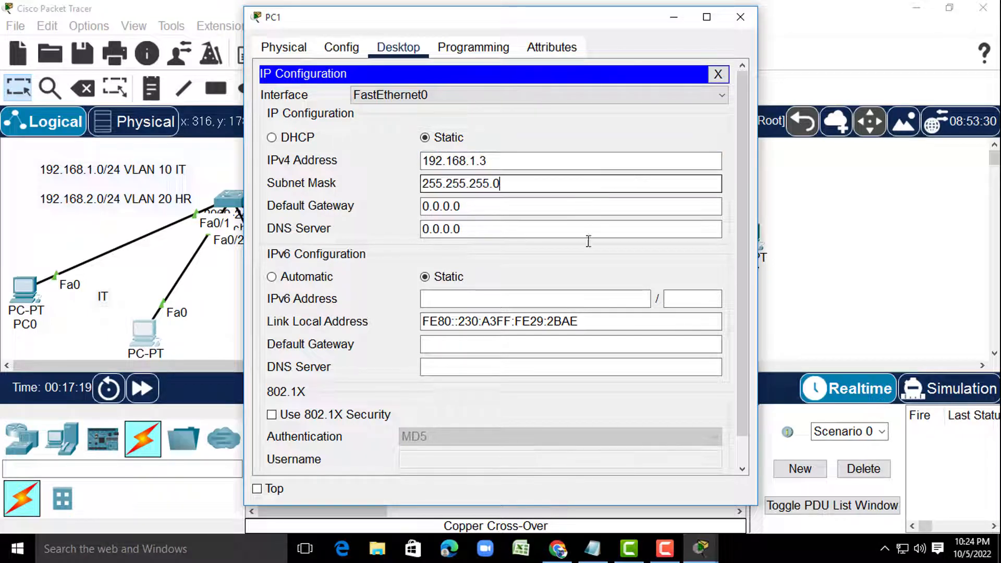
click(740, 17)
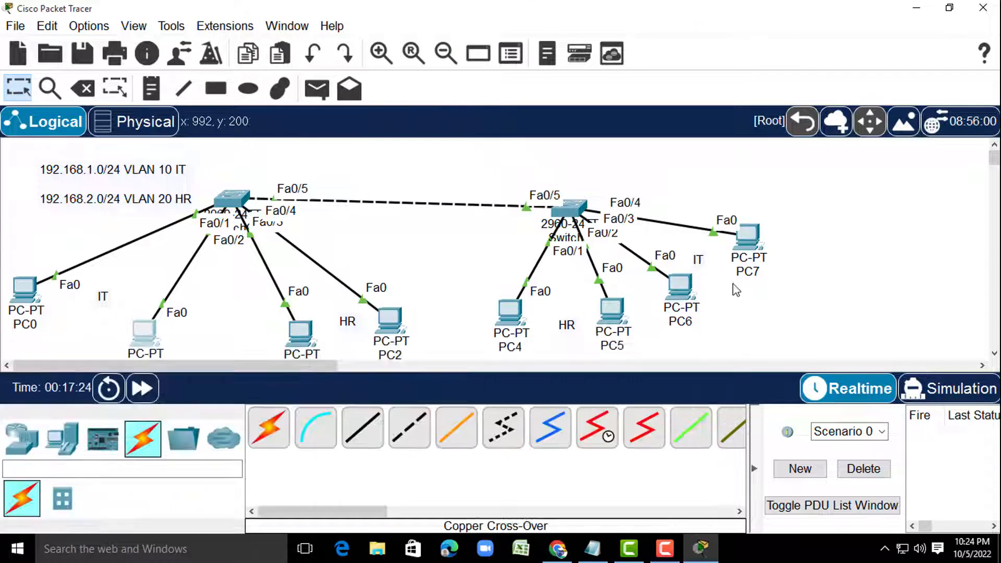
- Assign PC6 the static IPv4 address 192.168.1.4 with the automatically filled subnet mask and close its window
click(681, 290)
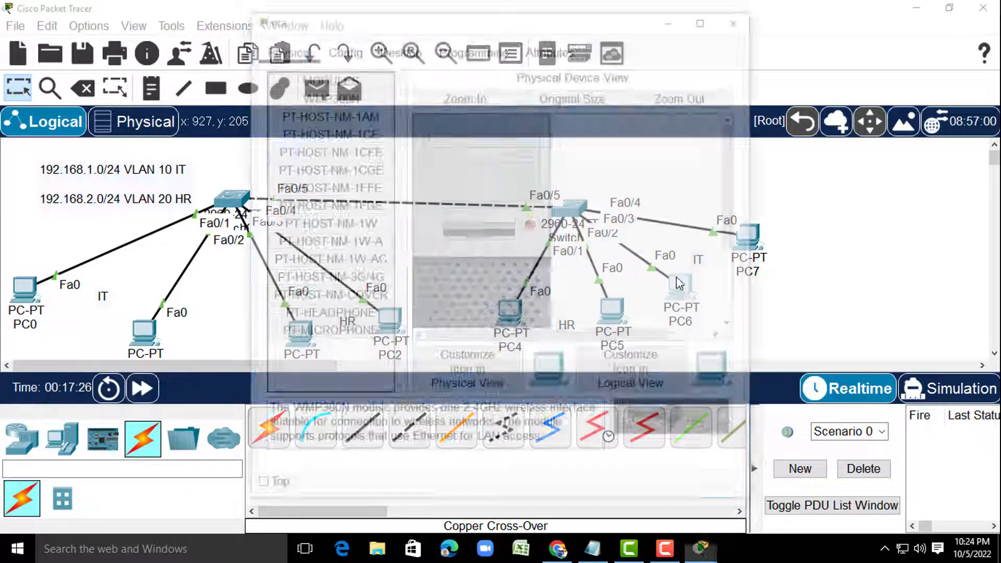
click(398, 47)
click(311, 127)
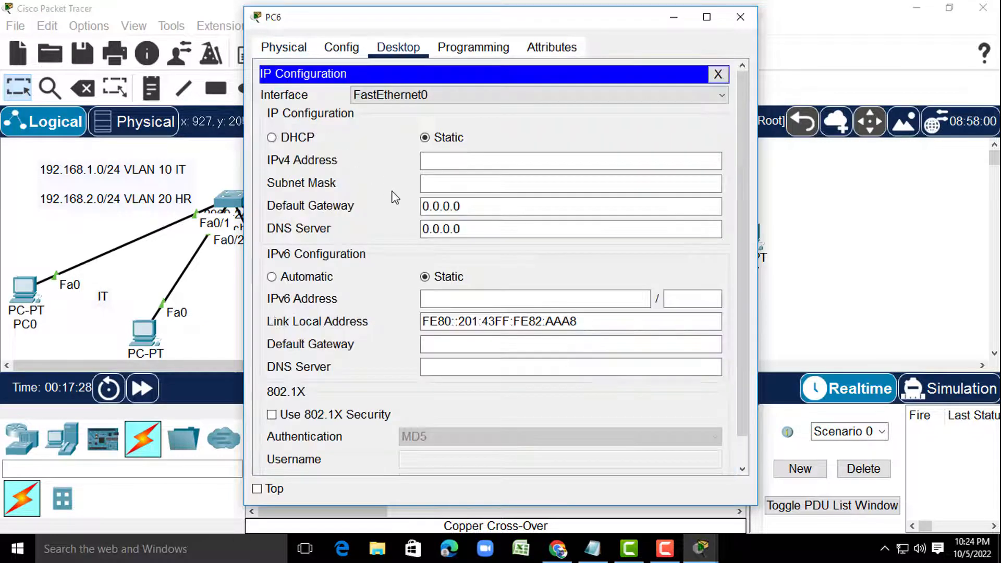
click(451, 158)
text(192)
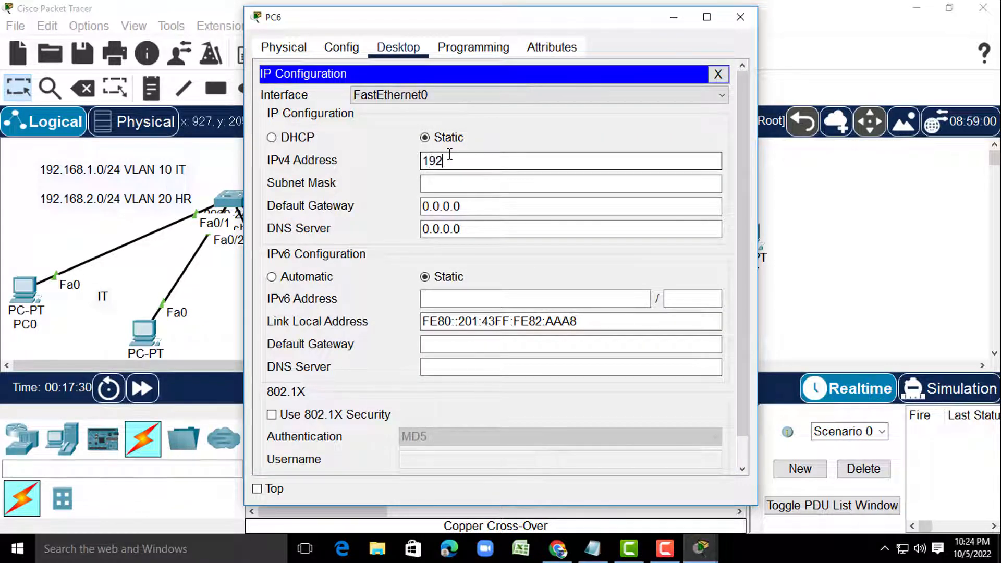
text(.168.1.4)
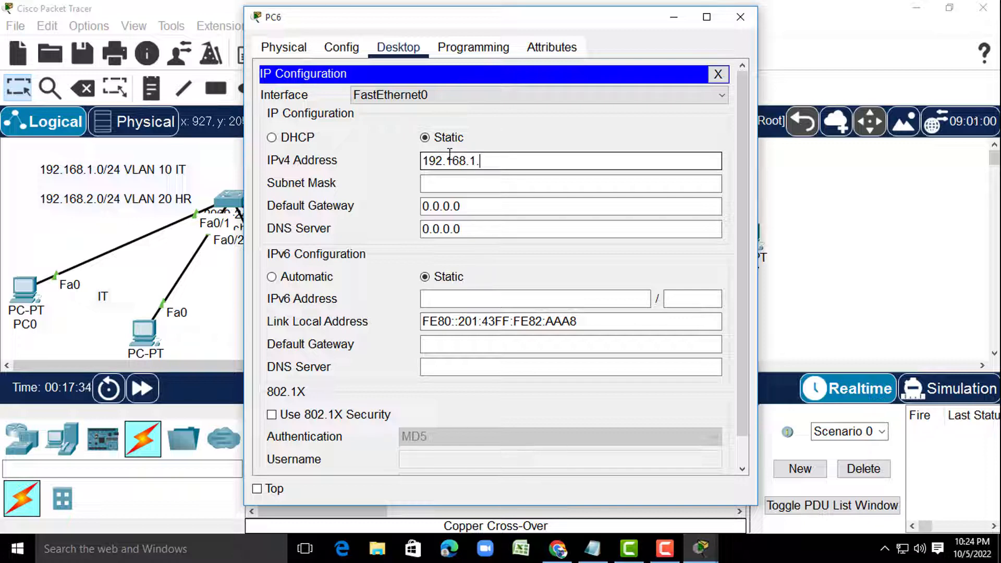
click(480, 185)
click(741, 17)
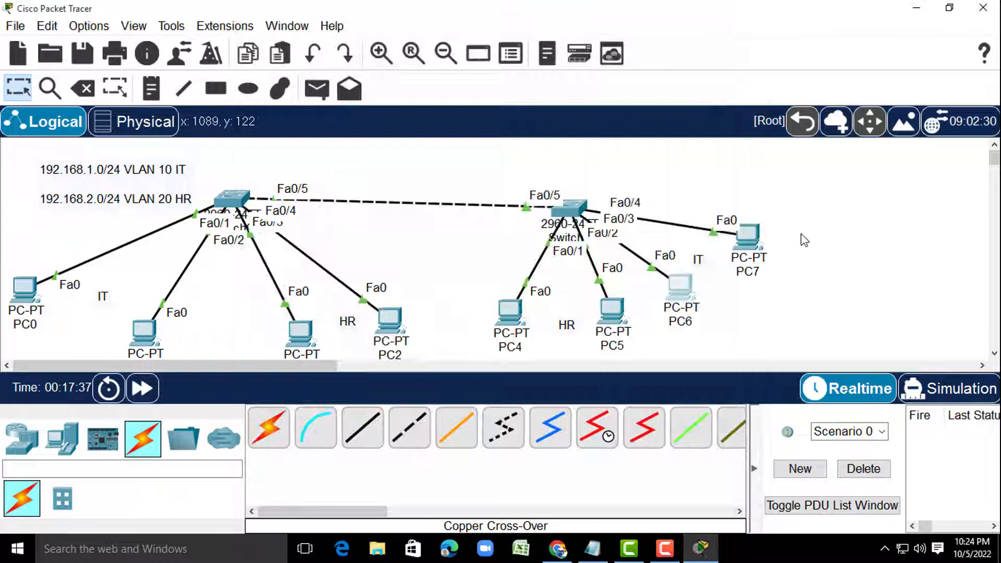
- Assign PC7 the static IPv4 address 192.168.1.5 with subnet mask 255.255.255.0 and close its window
click(743, 238)
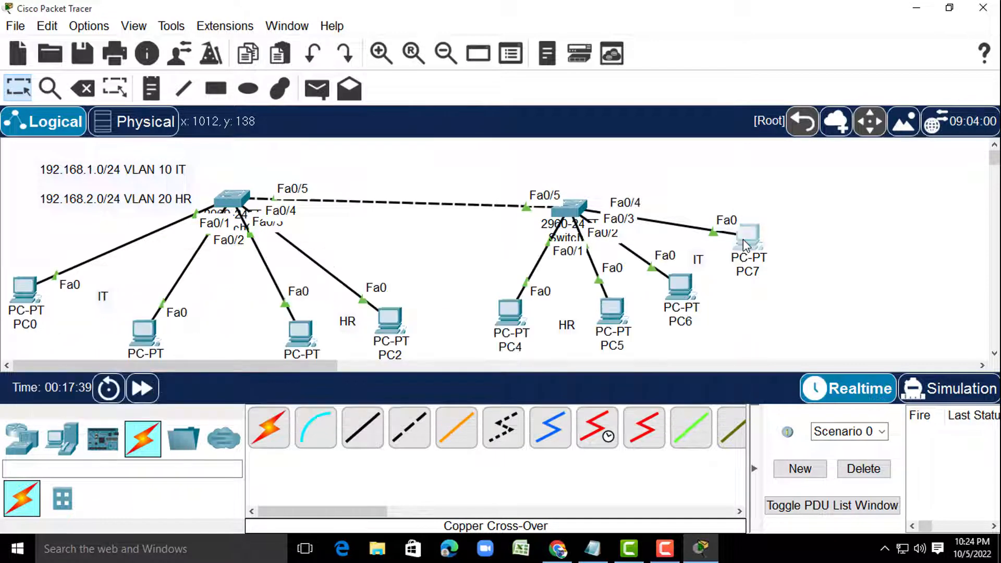
click(399, 47)
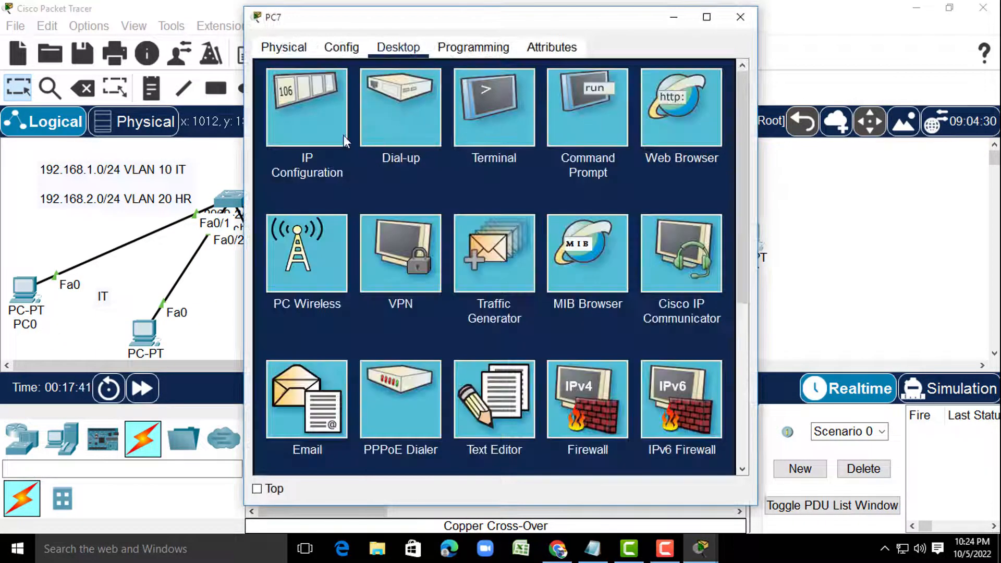
click(311, 141)
click(438, 160)
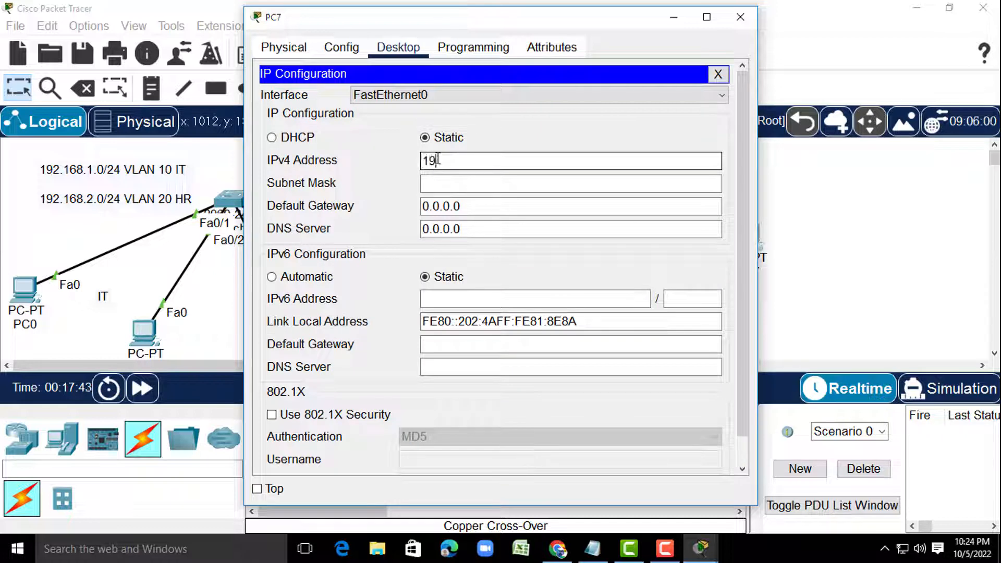
text(192.168.1)
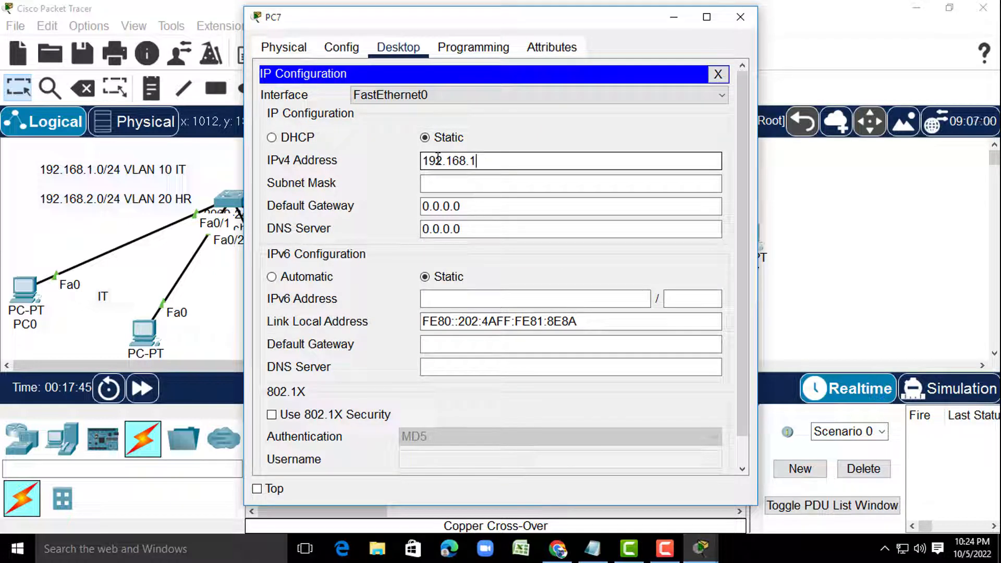
text(.5)
click(515, 184)
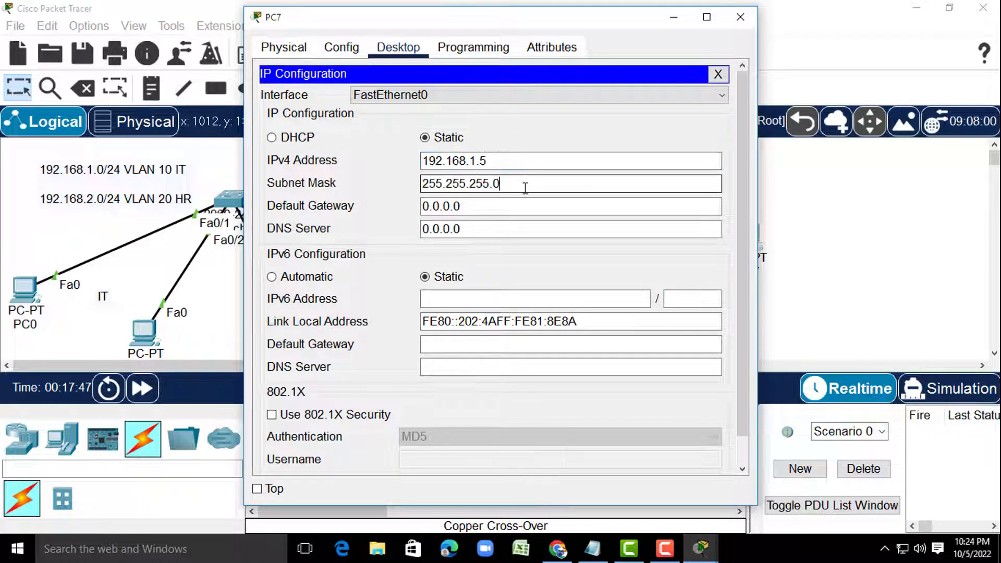
click(741, 17)
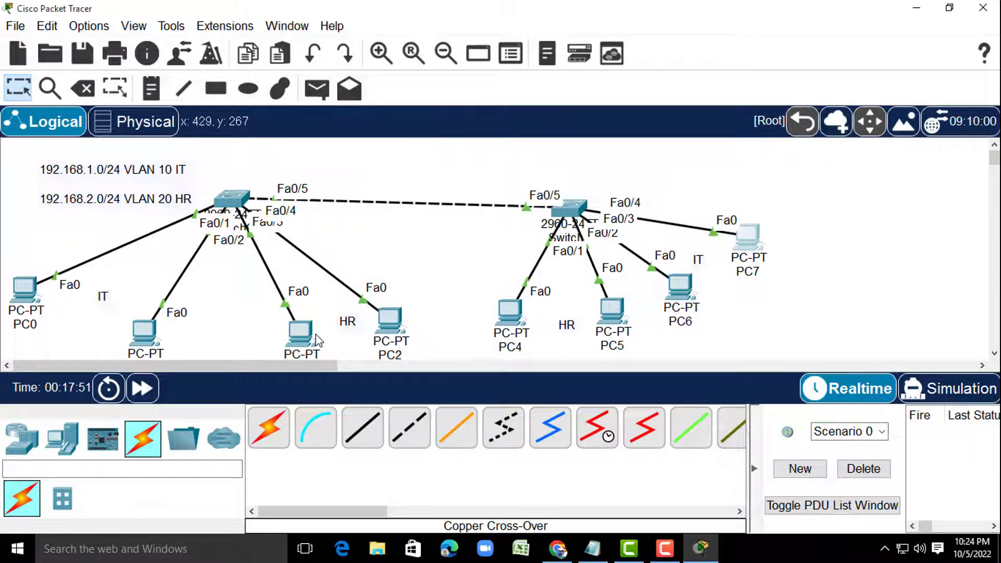
- Assign PC3 in the HR group the static IPv4 address 192.168.2.2 with subnet mask 255.255.255.0
click(300, 342)
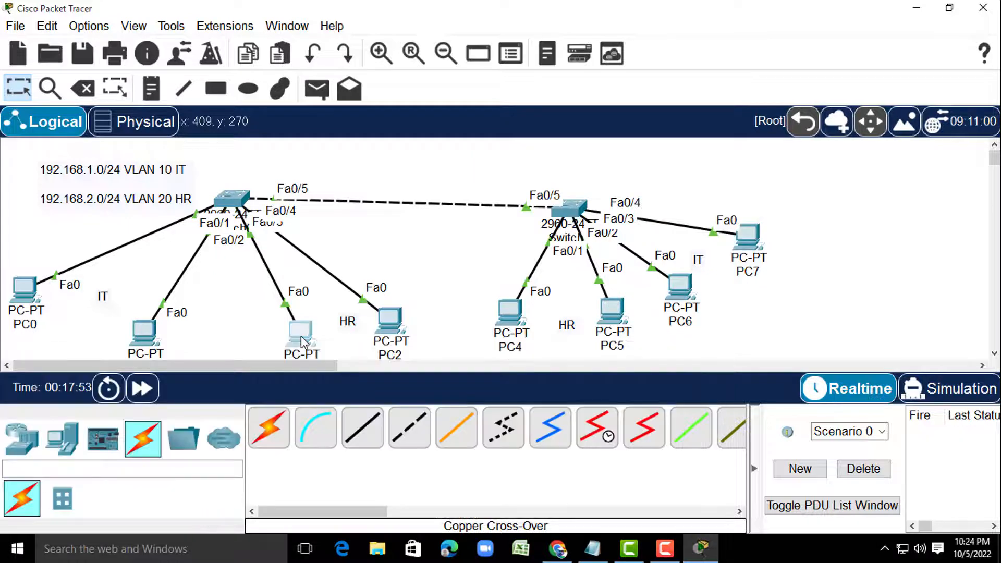
click(409, 51)
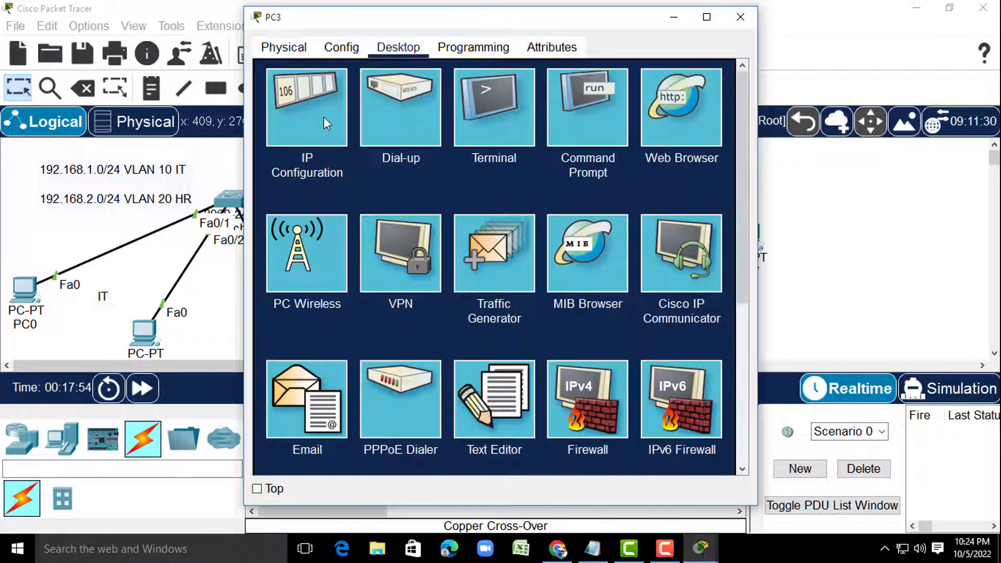
click(294, 120)
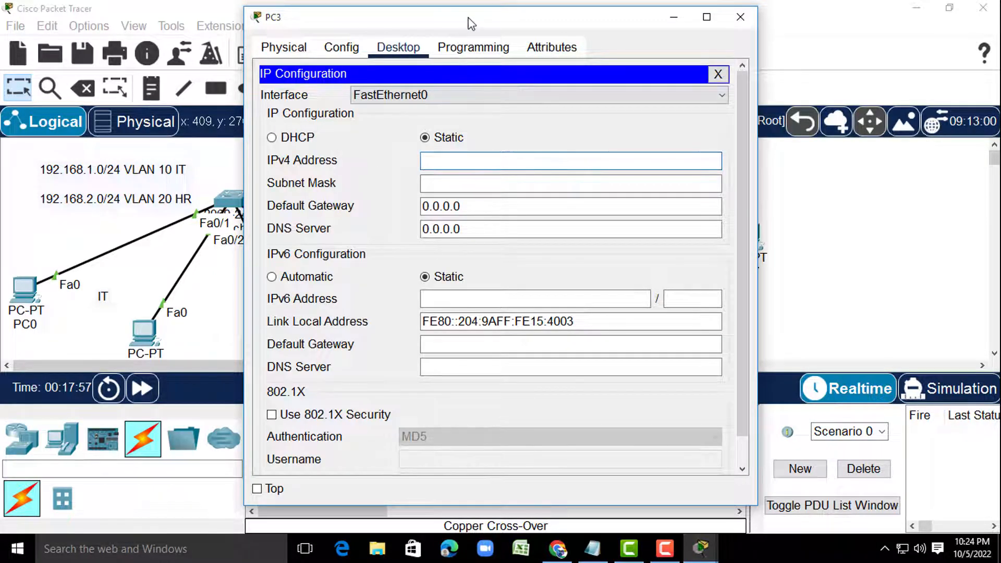
drag(453, 21, 557, 15)
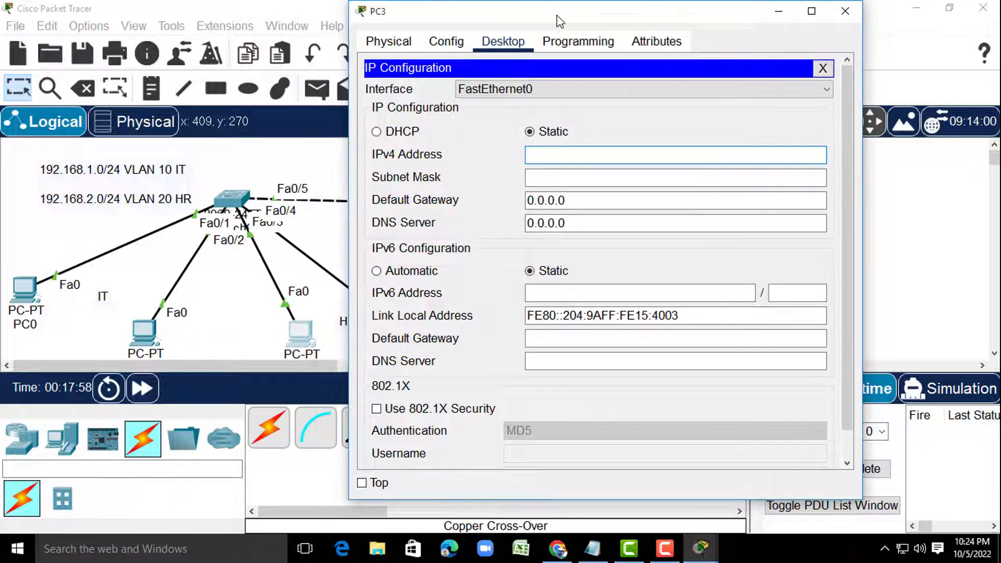
text(192.168.)
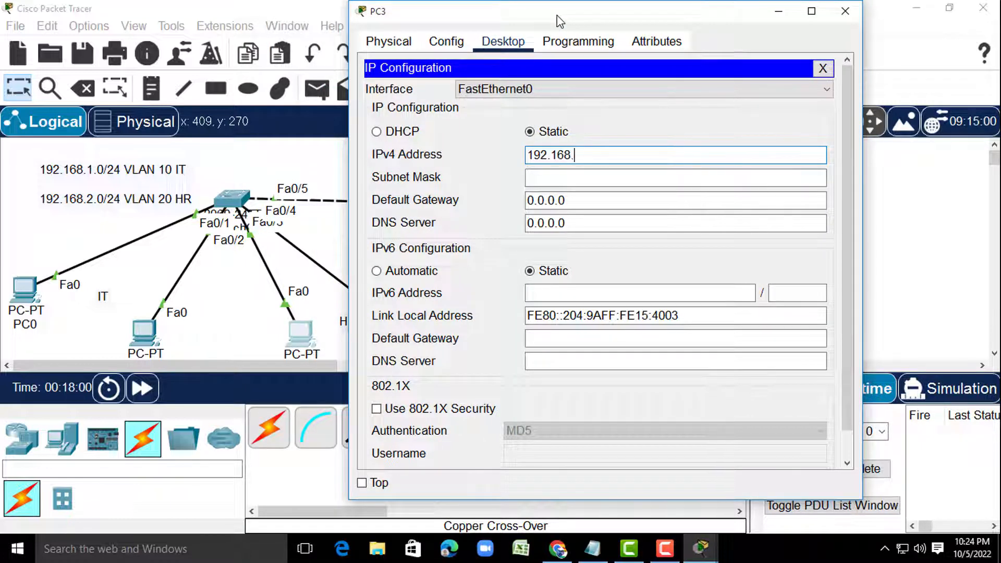
text(2.2)
click(660, 177)
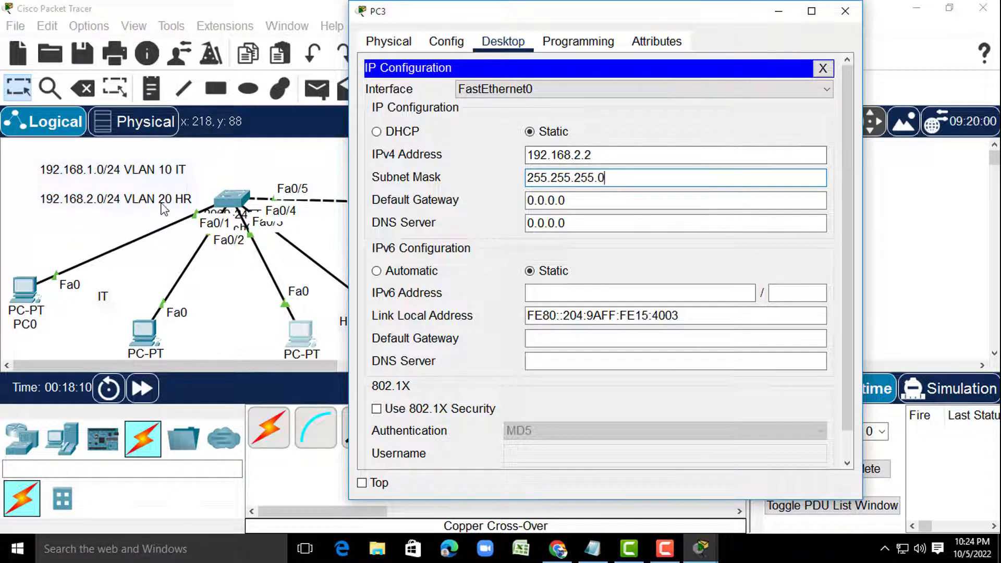
- Close PC3's window, then assign PC2 the static IPv4 address 192.168.2.3 with subnet mask 255.255.255.0 and close its window
click(845, 10)
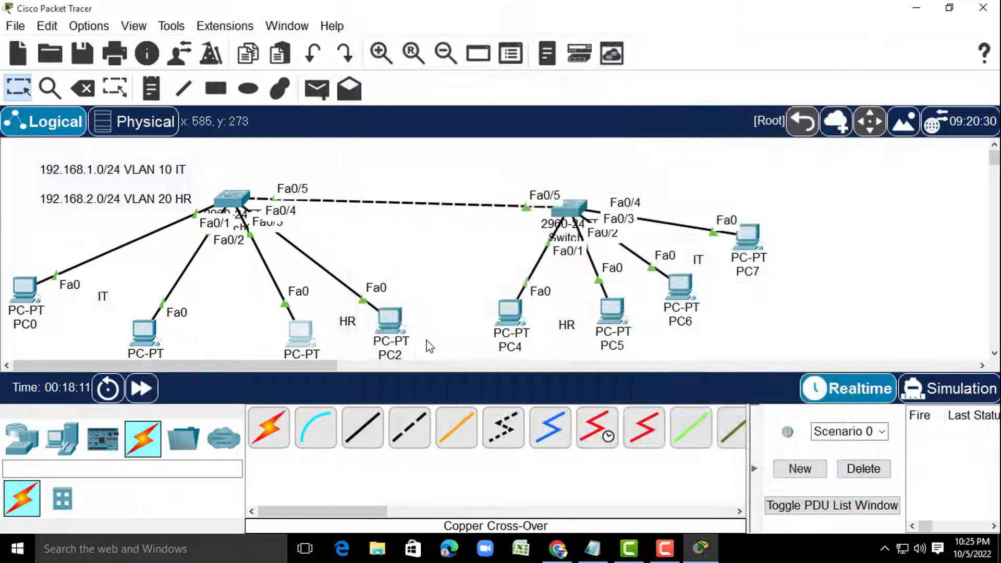
click(390, 320)
click(399, 48)
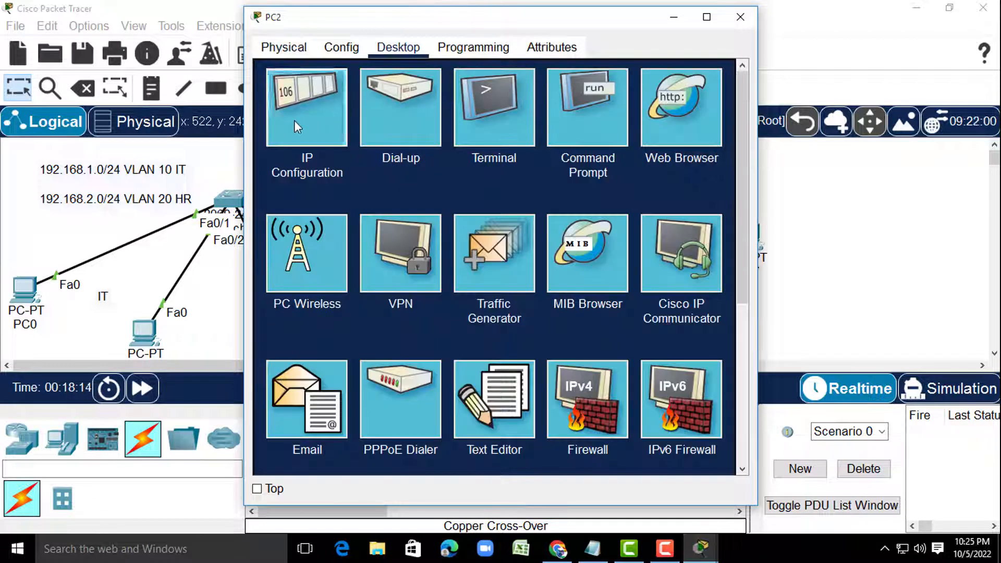
click(306, 107)
click(446, 161)
text(192)
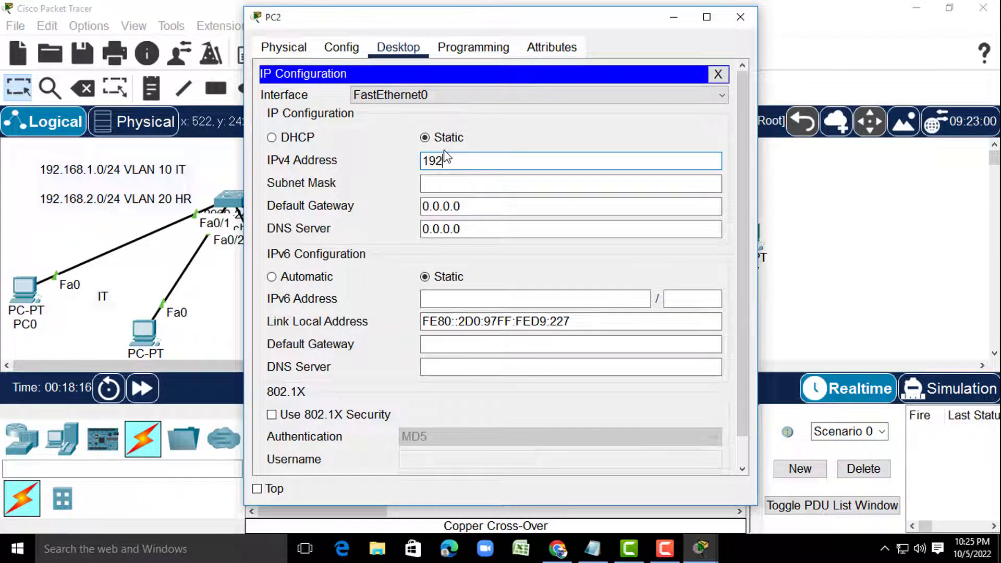
text(.168.2.3)
click(538, 182)
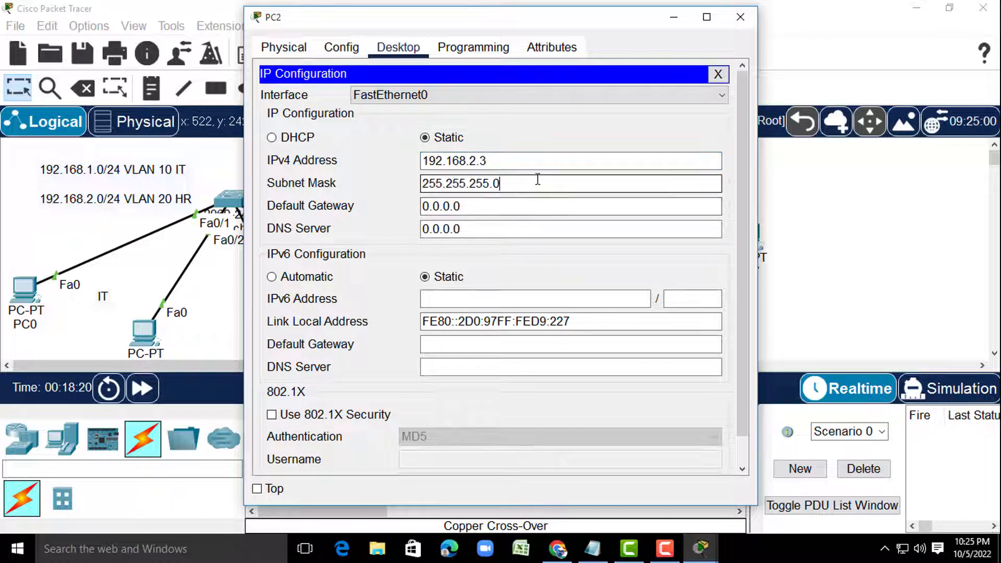
click(740, 17)
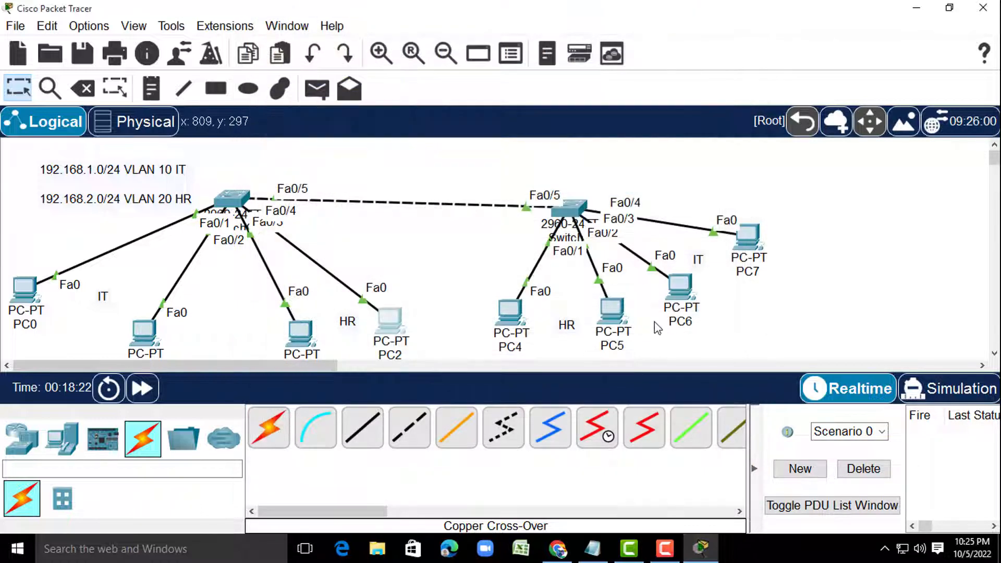
- Assign PC4 the static IPv4 address 192.168.2.4 with the automatically filled subnet mask and close its window
click(509, 313)
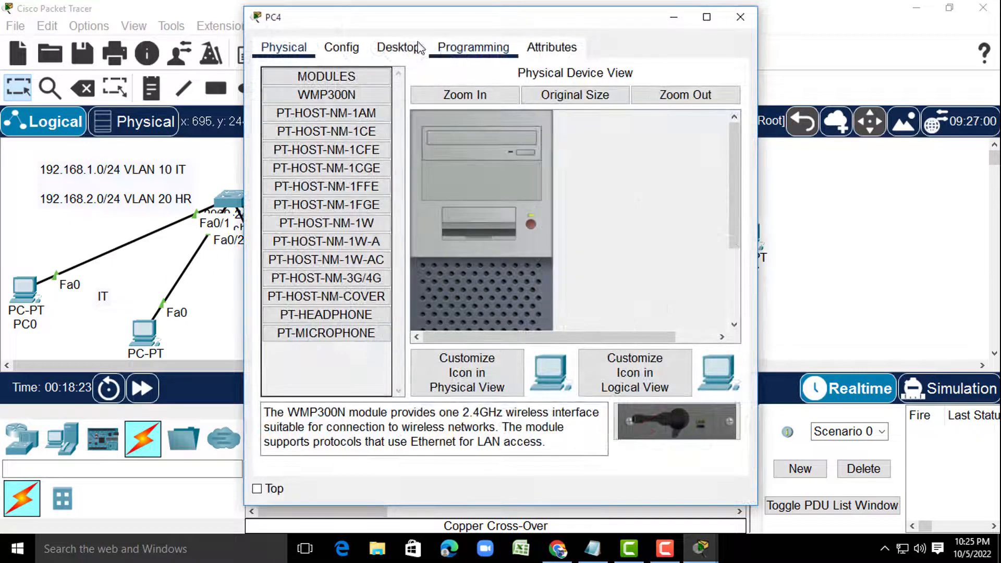
click(396, 47)
click(293, 127)
click(455, 161)
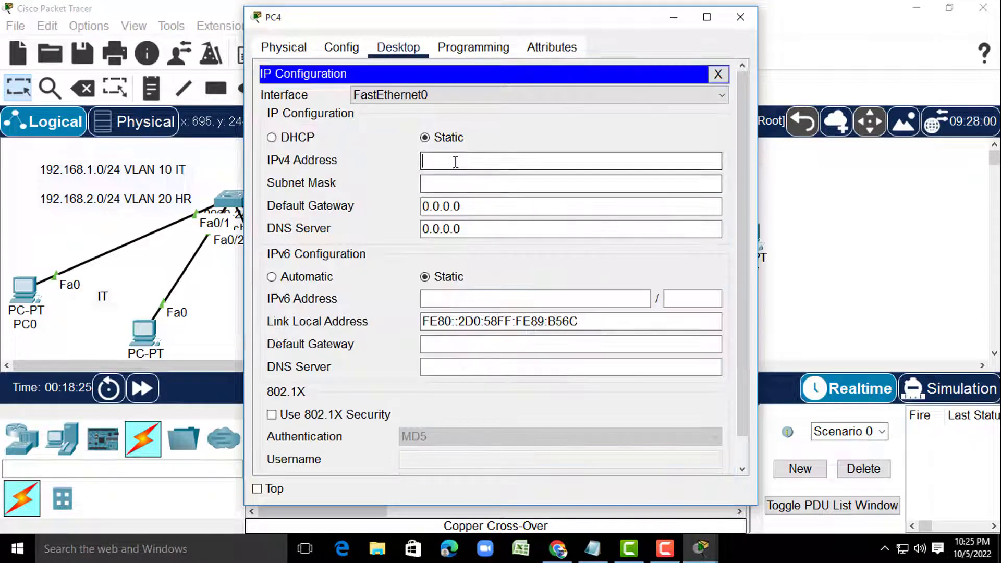
text(192.168)
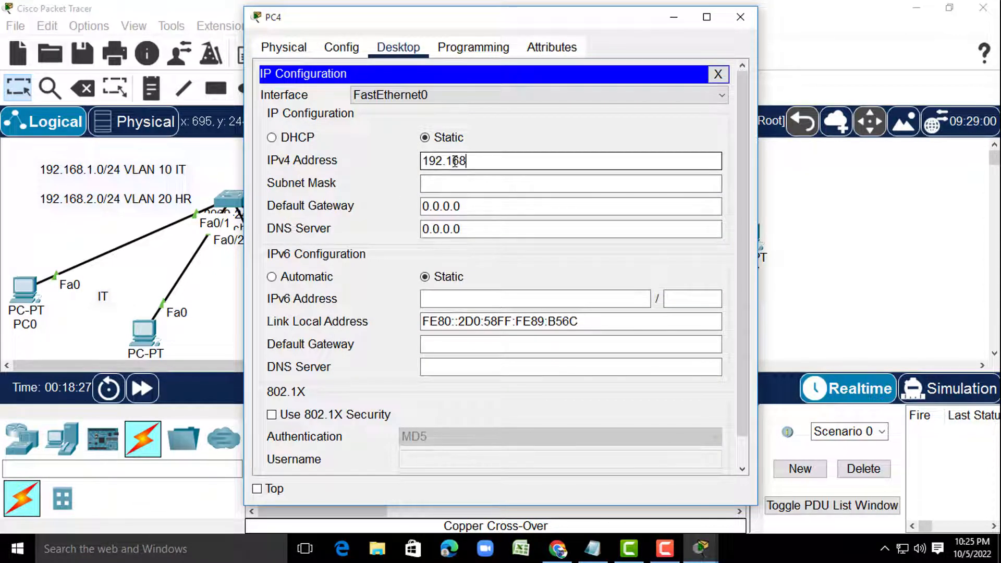
text(.2.4)
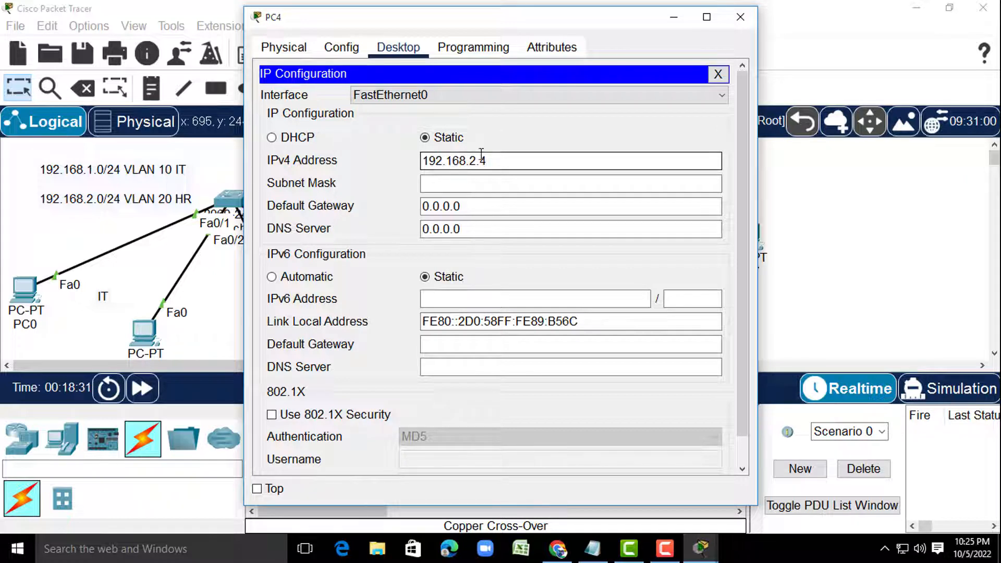
click(495, 184)
click(741, 17)
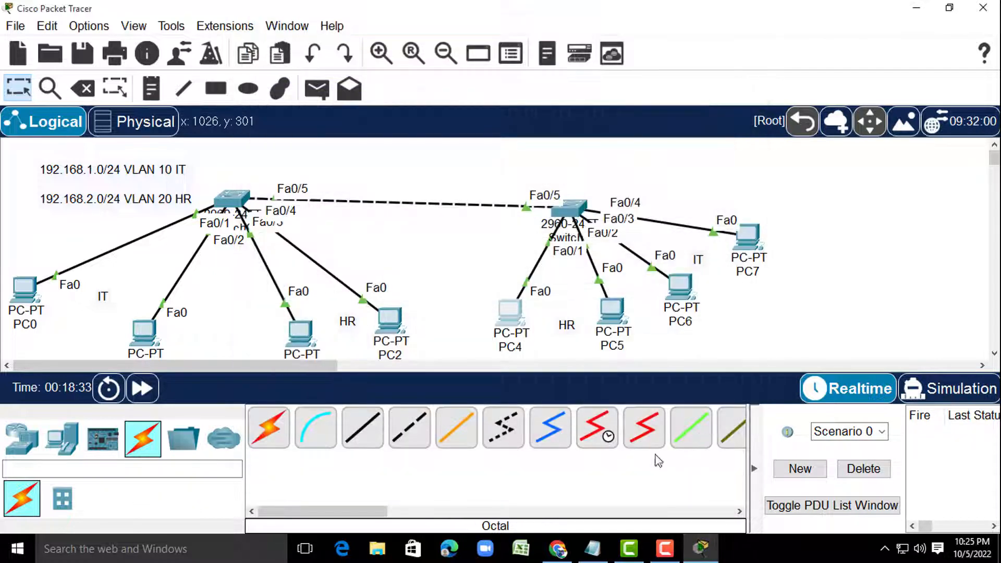
- Assign PC5 the static IPv4 address 192.168.2.5 with the automatically filled subnet mask and close its window
click(611, 310)
click(399, 47)
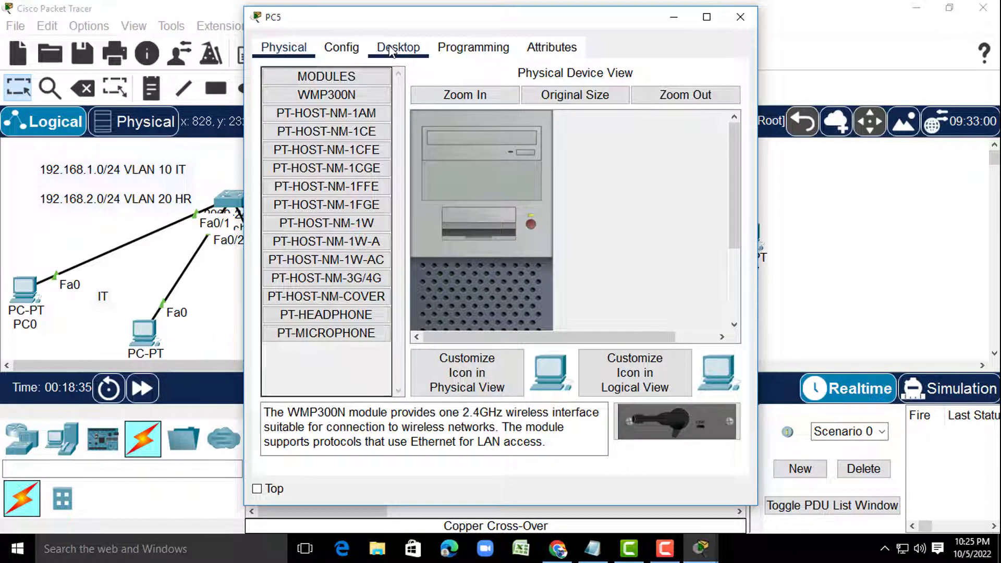
click(330, 129)
click(445, 161)
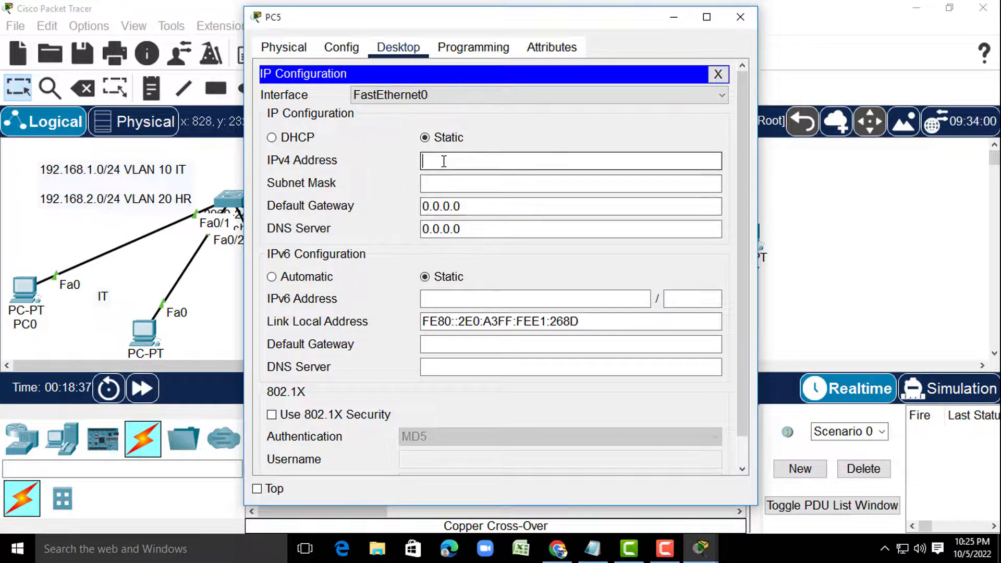
text(192.168.)
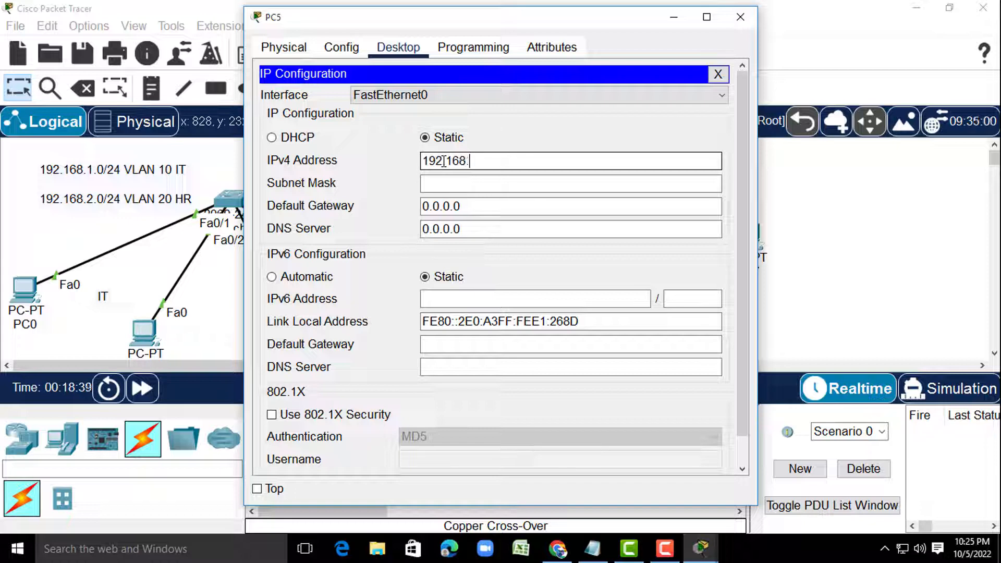
text(2.5)
click(517, 183)
click(740, 17)
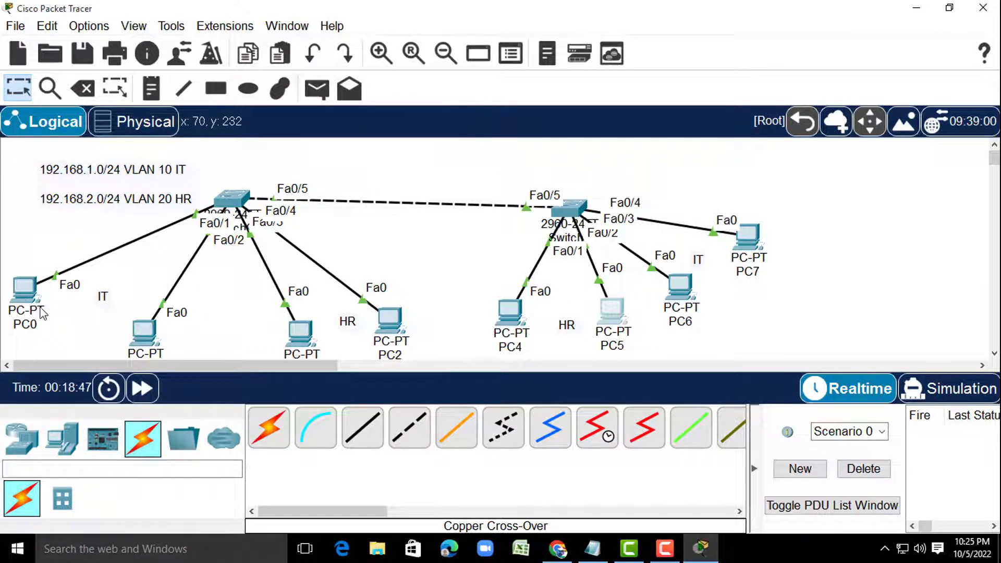
- Test IT VLAN connectivity across the switches by running ping 192.168.1.4 from PC0's command prompt
mouse_move(25, 298)
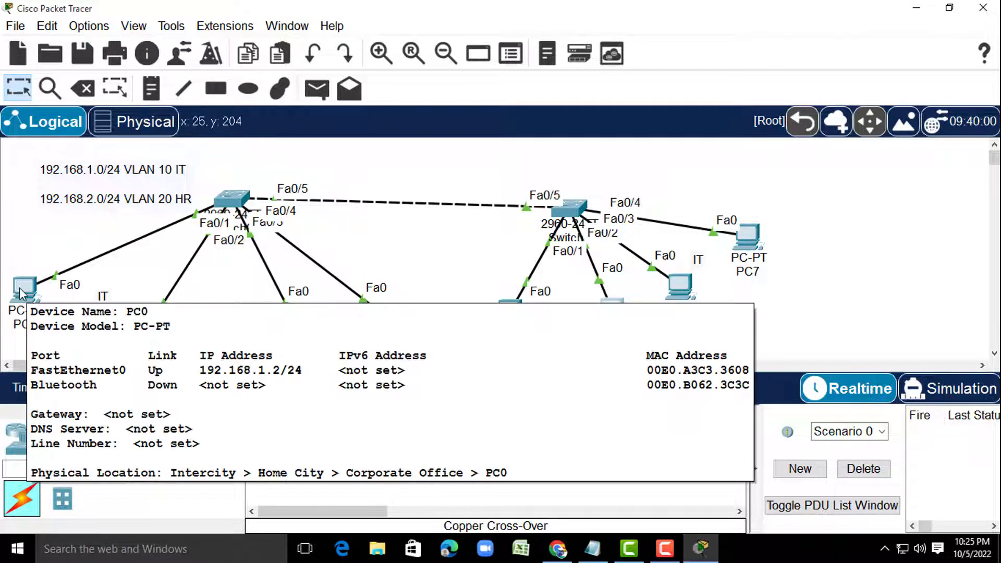
click(21, 294)
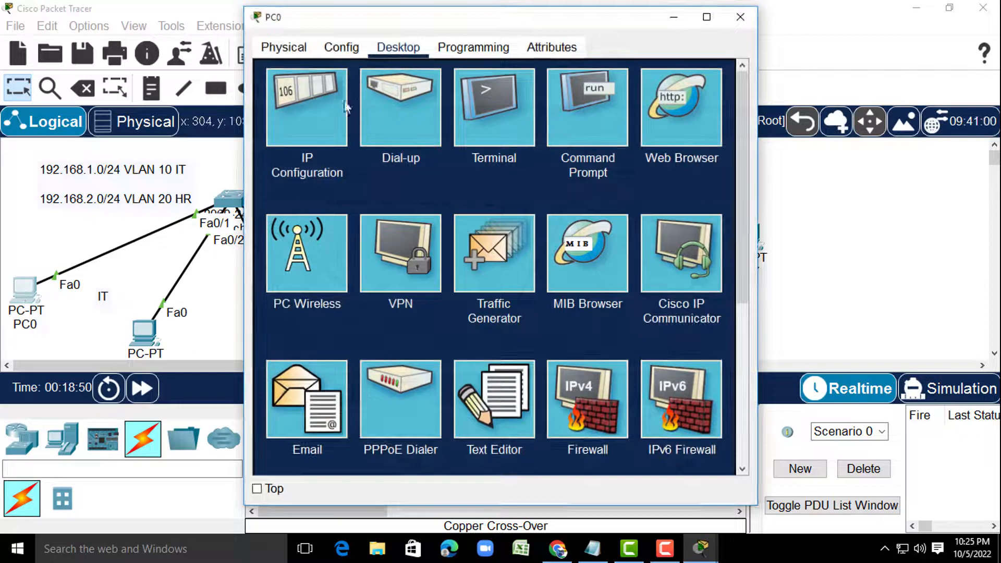
click(590, 115)
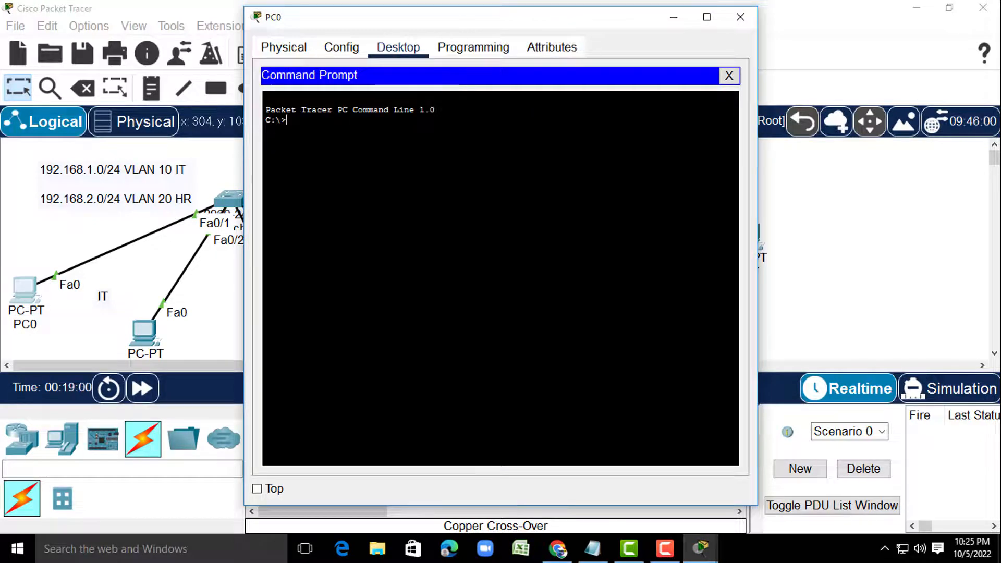
text(ping)
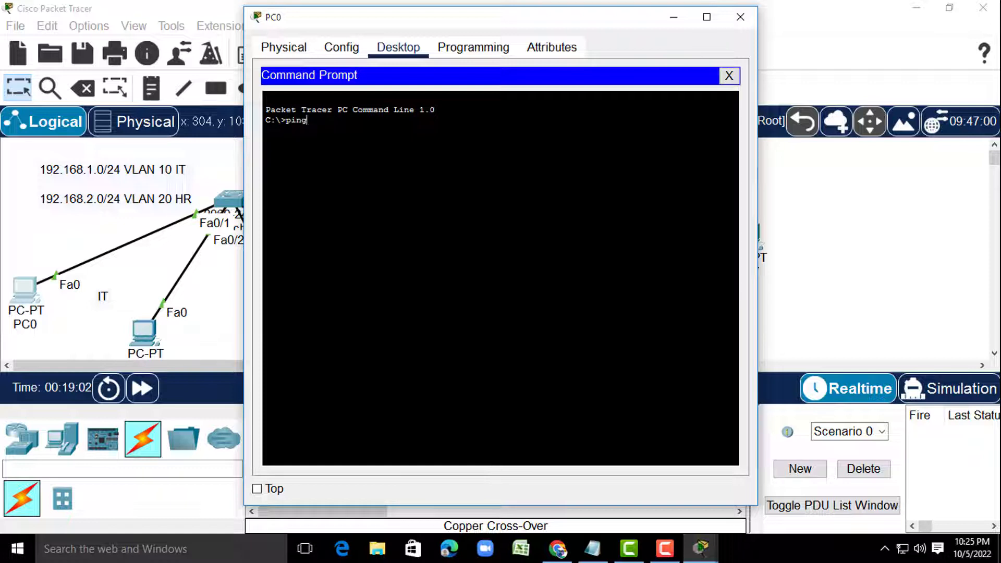
text( 192.168.1.4)
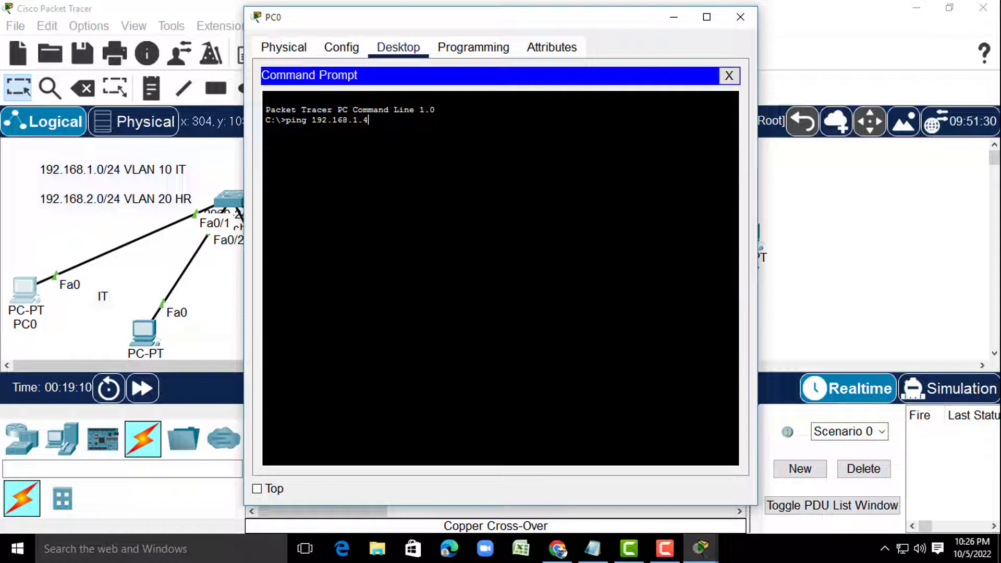
key(Return)
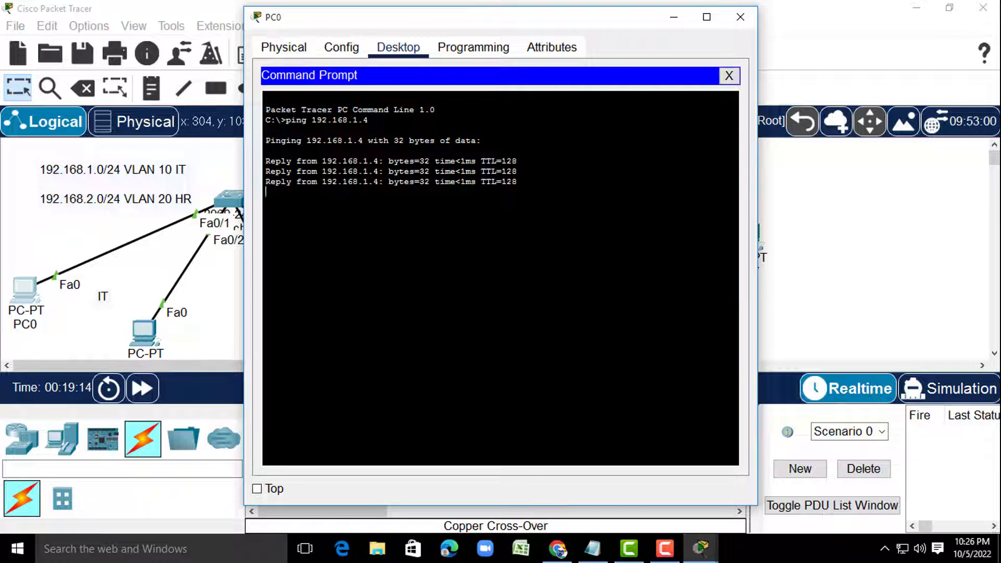
- Run ping 192.168.1.5 from PC0 to test the connection to PC7, and close PC0's window
key(Up)
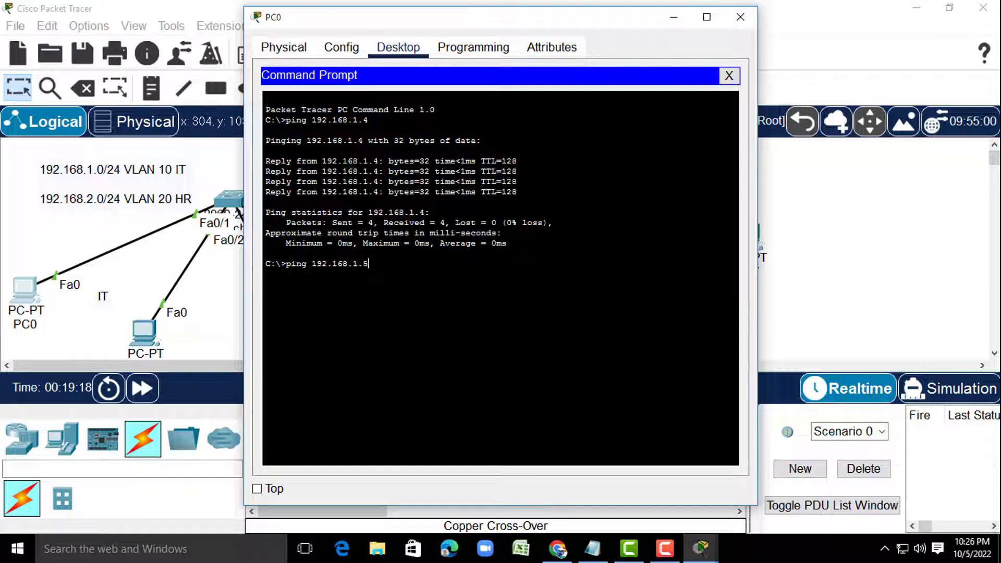
text(5)
key(Return)
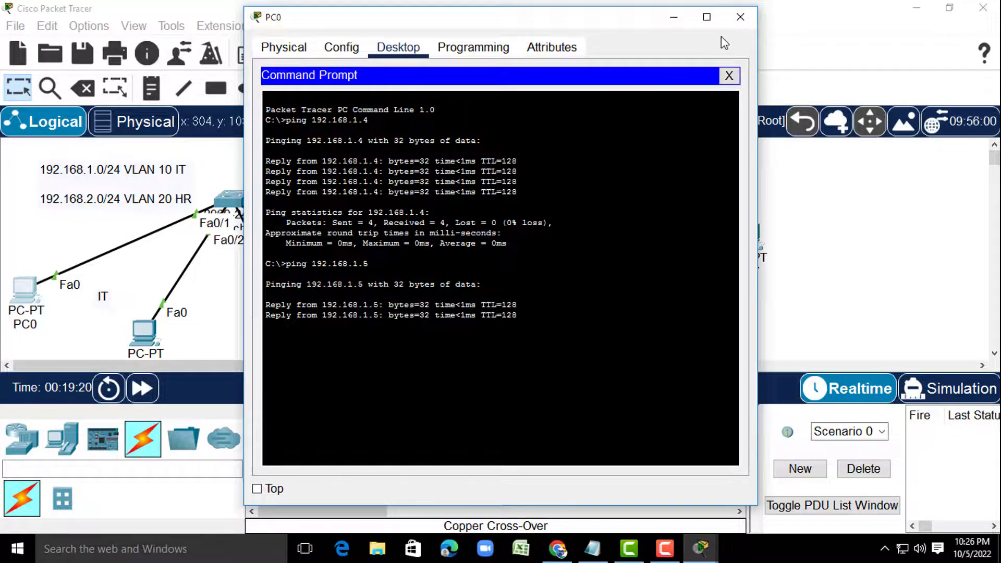
click(741, 17)
- Test HR VLAN connectivity by running ping 192.168.2.4 from PC3's command prompt, and close its window
double_click(300, 334)
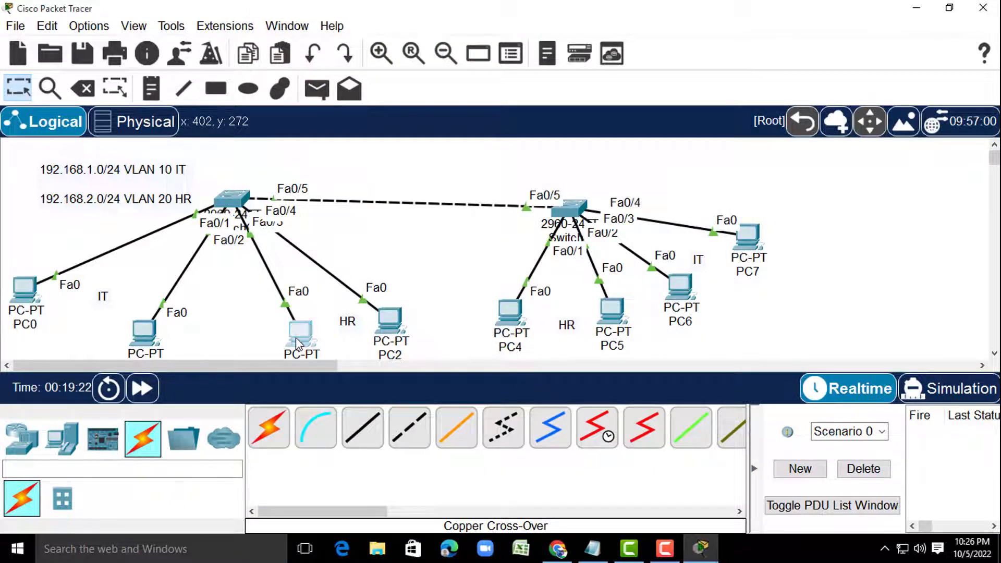
click(579, 128)
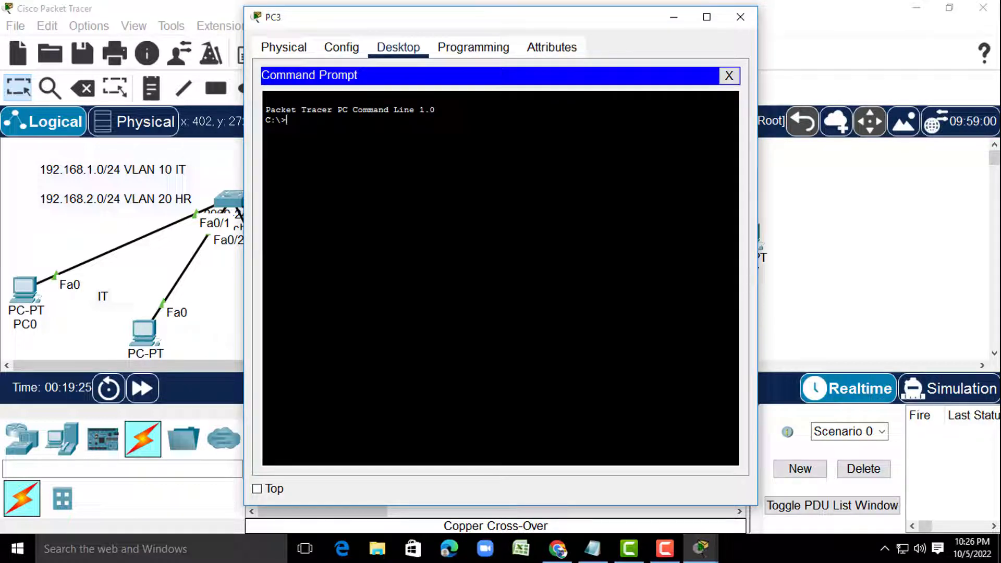
text(ping 192.168.2.)
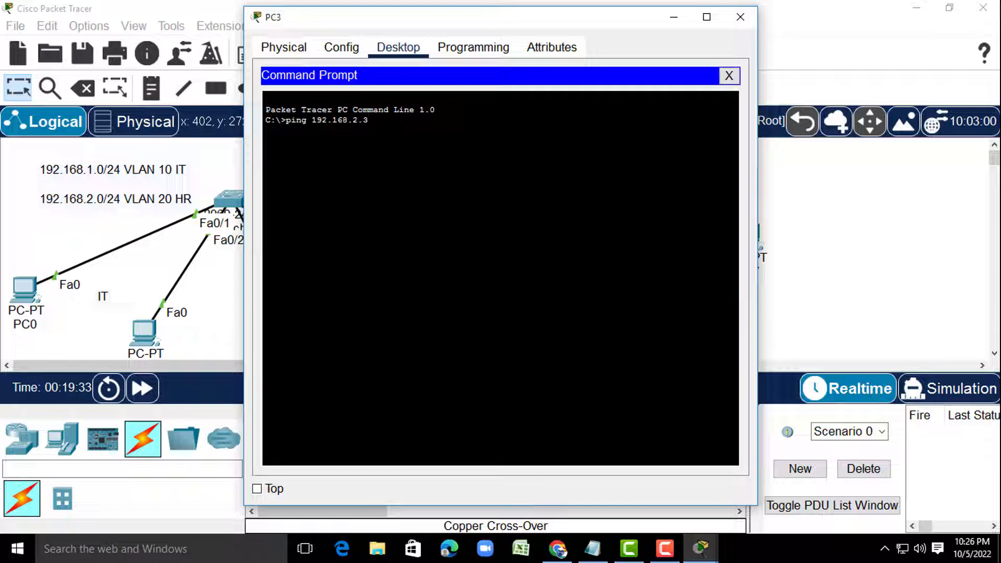
text(4)
key(Return)
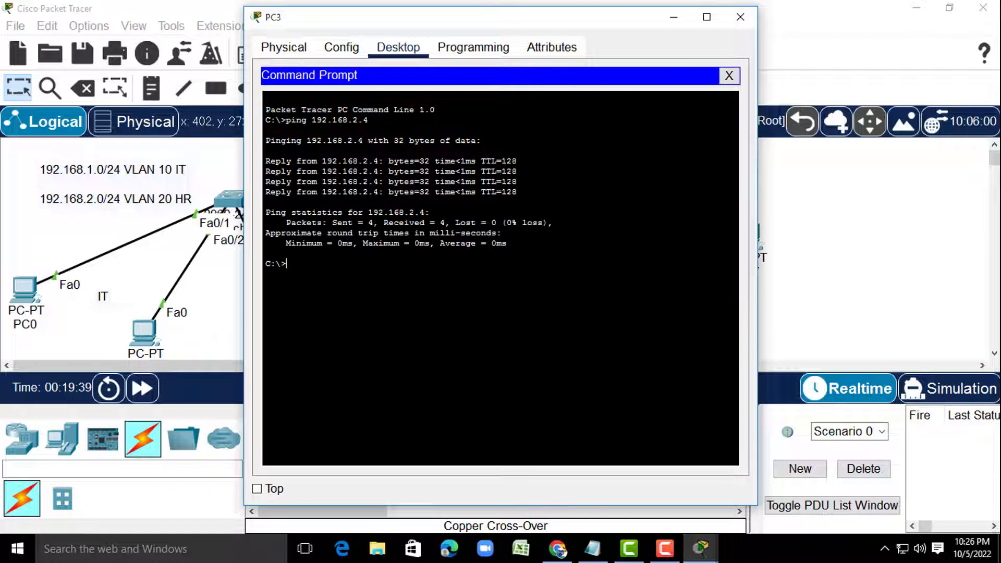
click(741, 18)
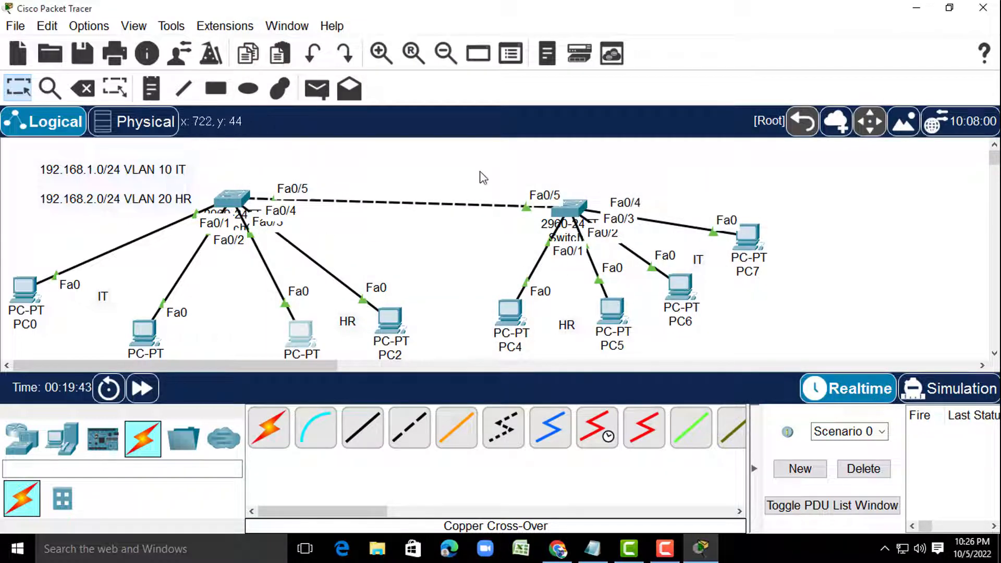